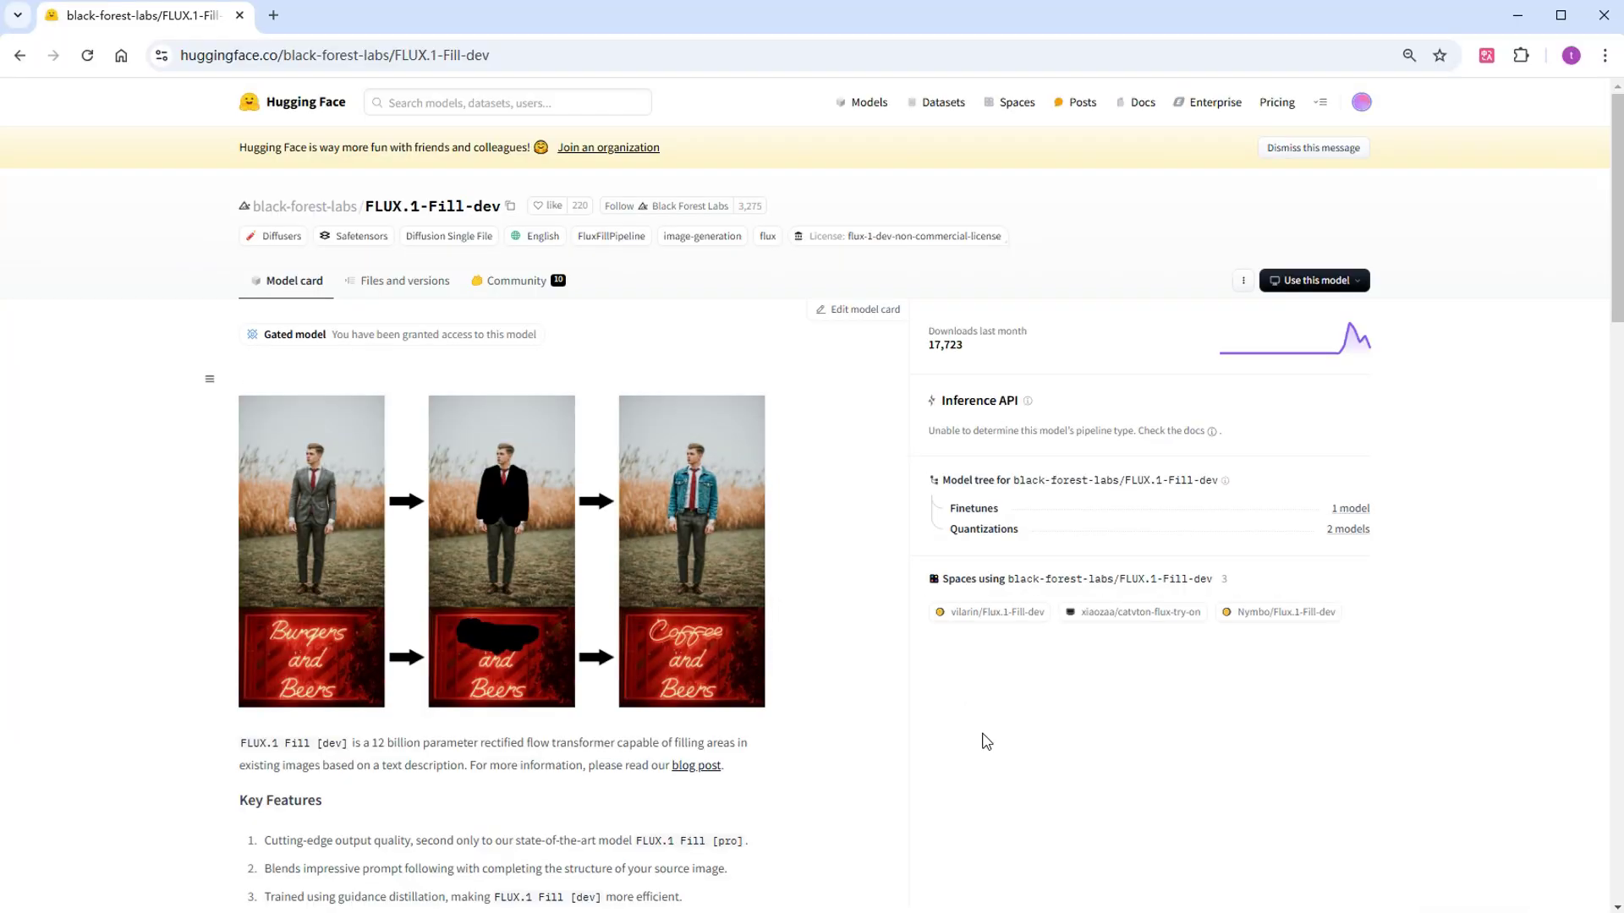
Examine the ae.safetensors file details in the FLUX.1-Fill-dev repository, and return to the repository's file list.
{"action": "left_click", "coordinate": [384, 286]}
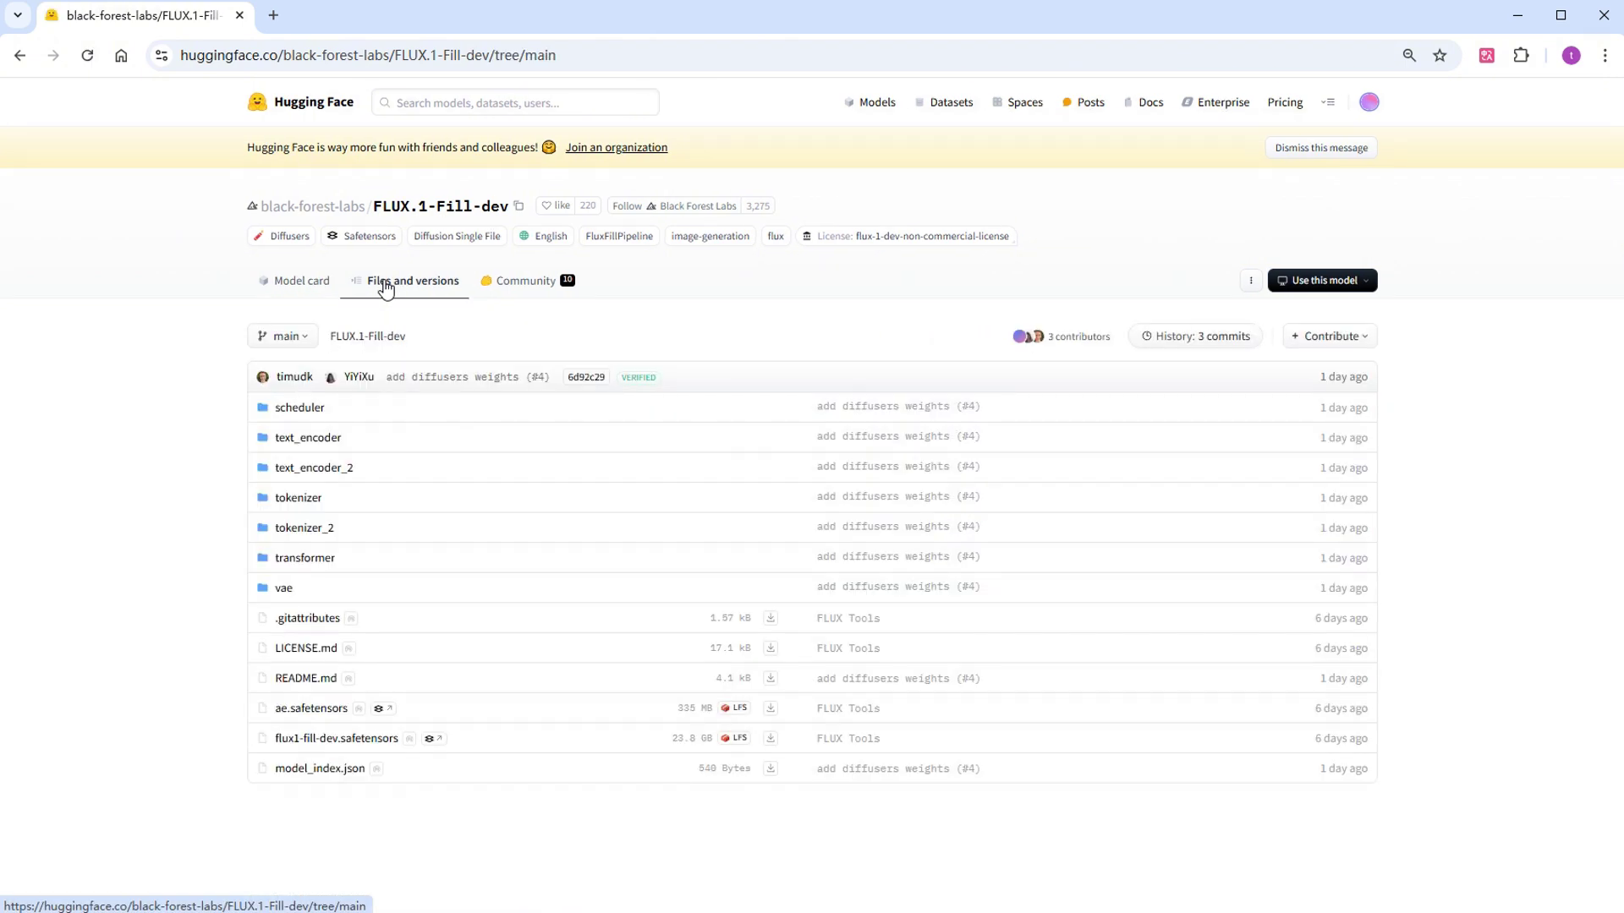
{"action": "left_click", "coordinate": [313, 713]}
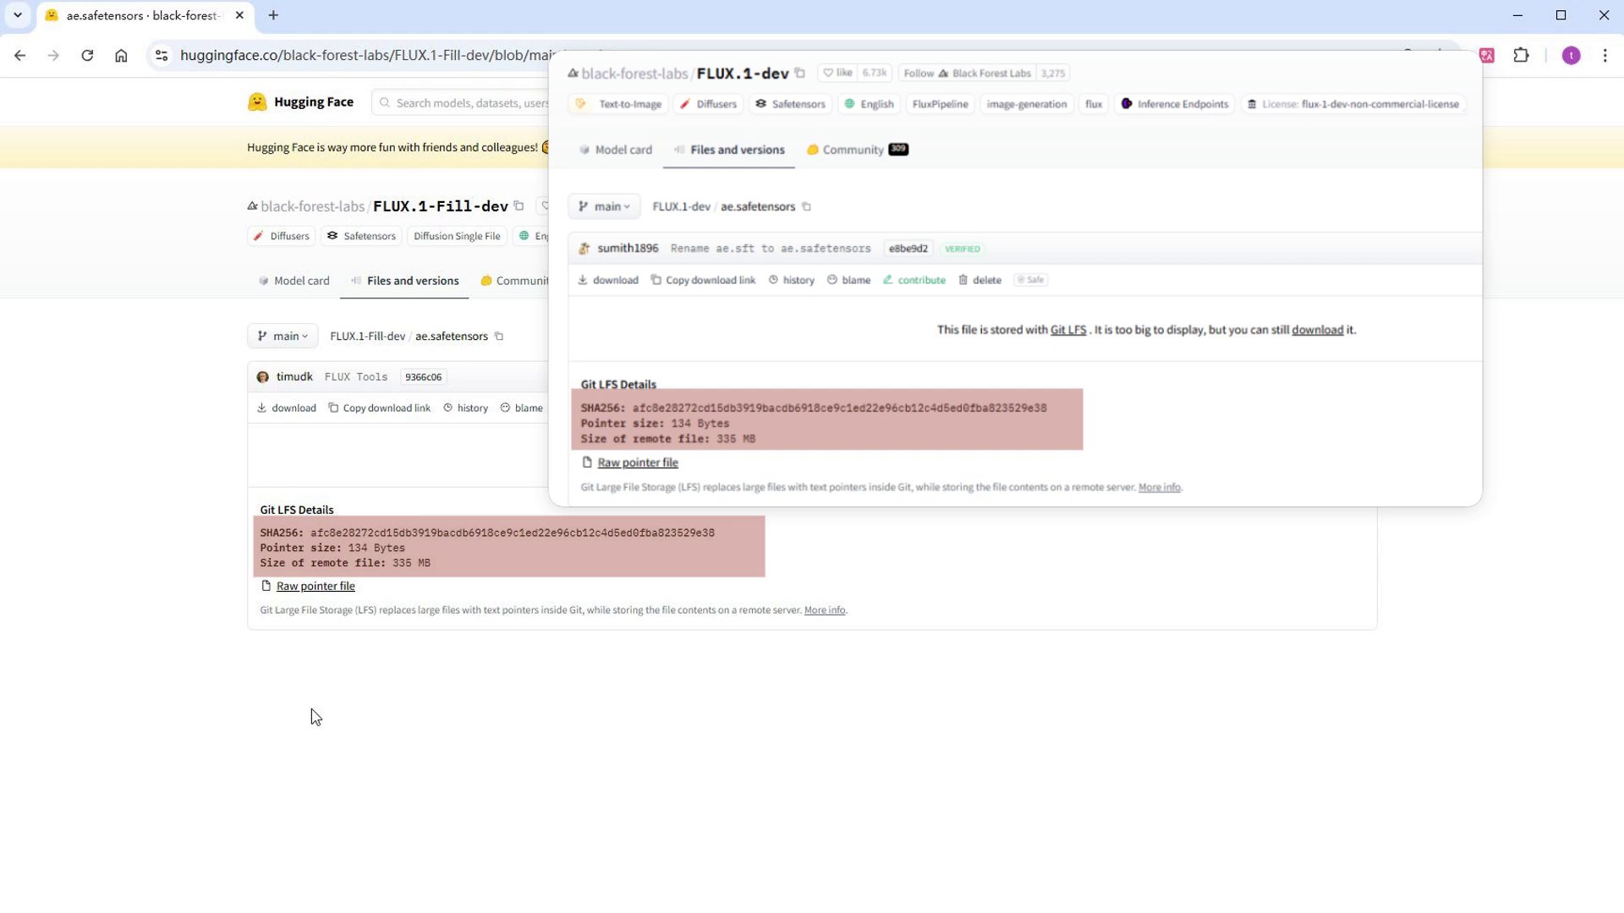
{"action": "left_click", "coordinate": [385, 338]}
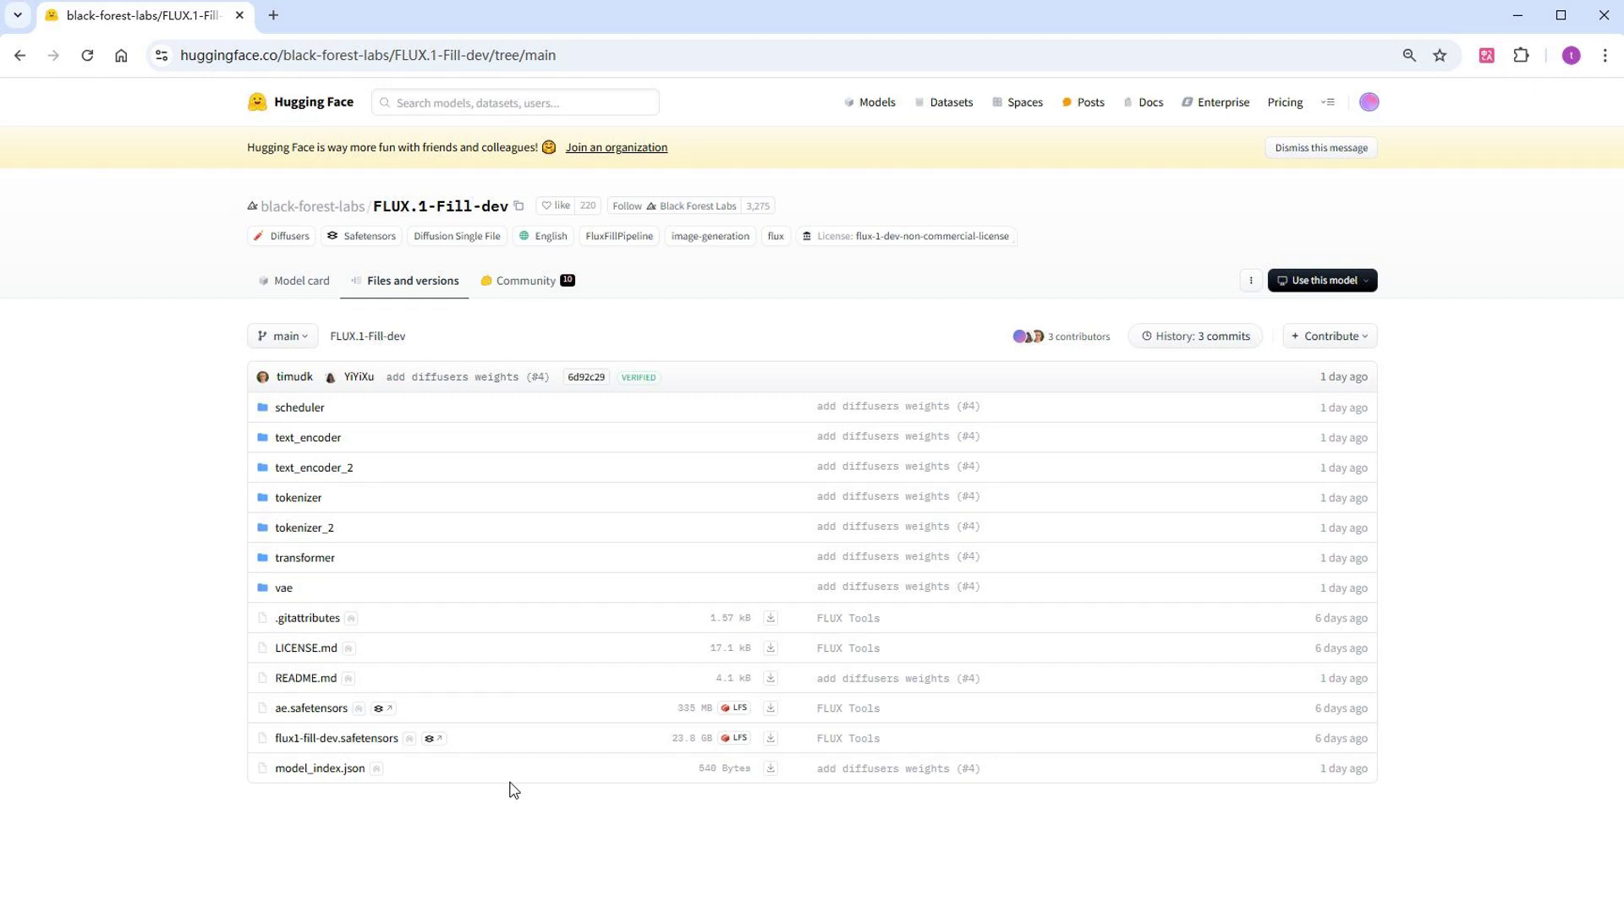
Find the quantized versions of FLUX.1-Fill-dev and view the files of YarvixPA/FLUX.1-Fill-dev-gguf.
{"action": "left_click", "coordinate": [478, 209]}
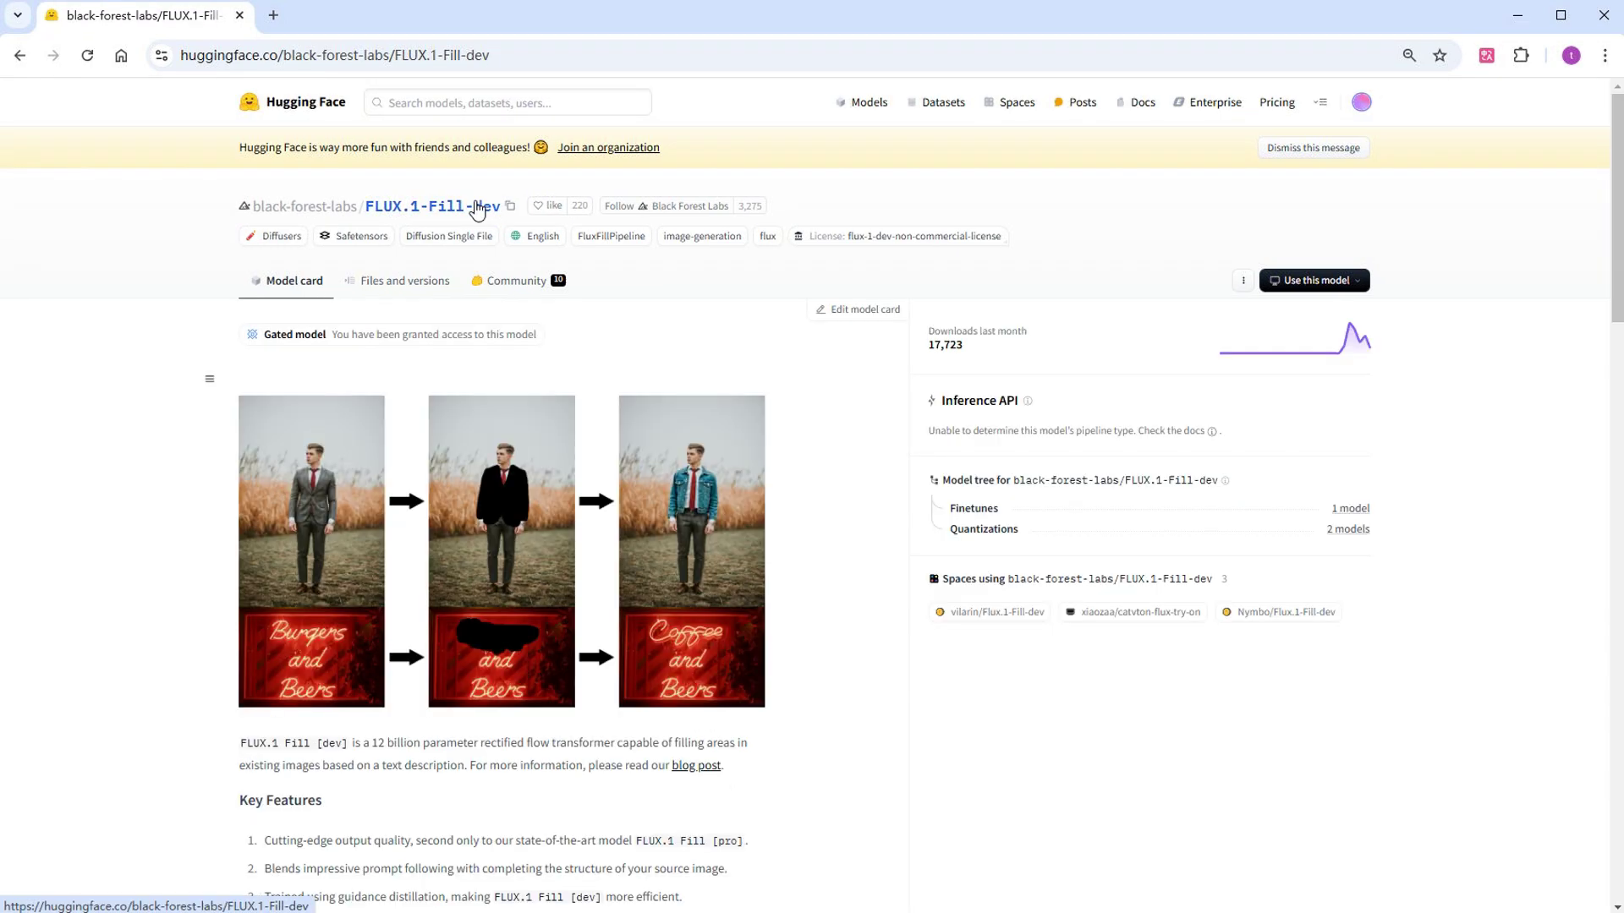
{"action": "left_click", "coordinate": [1348, 530]}
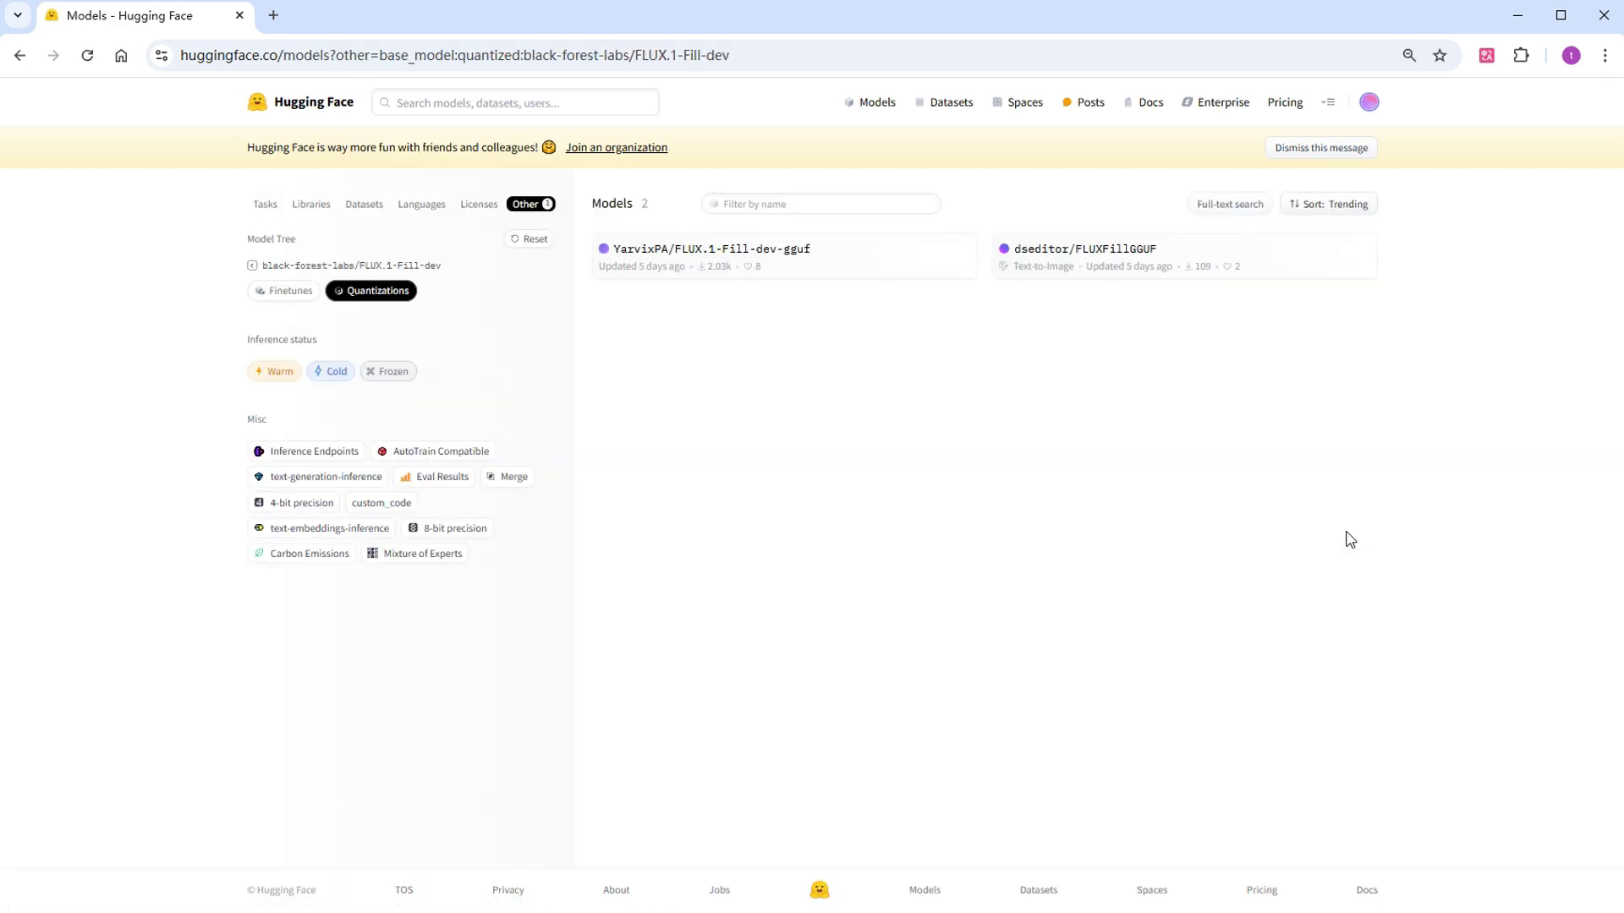
{"action": "left_click", "coordinate": [774, 260]}
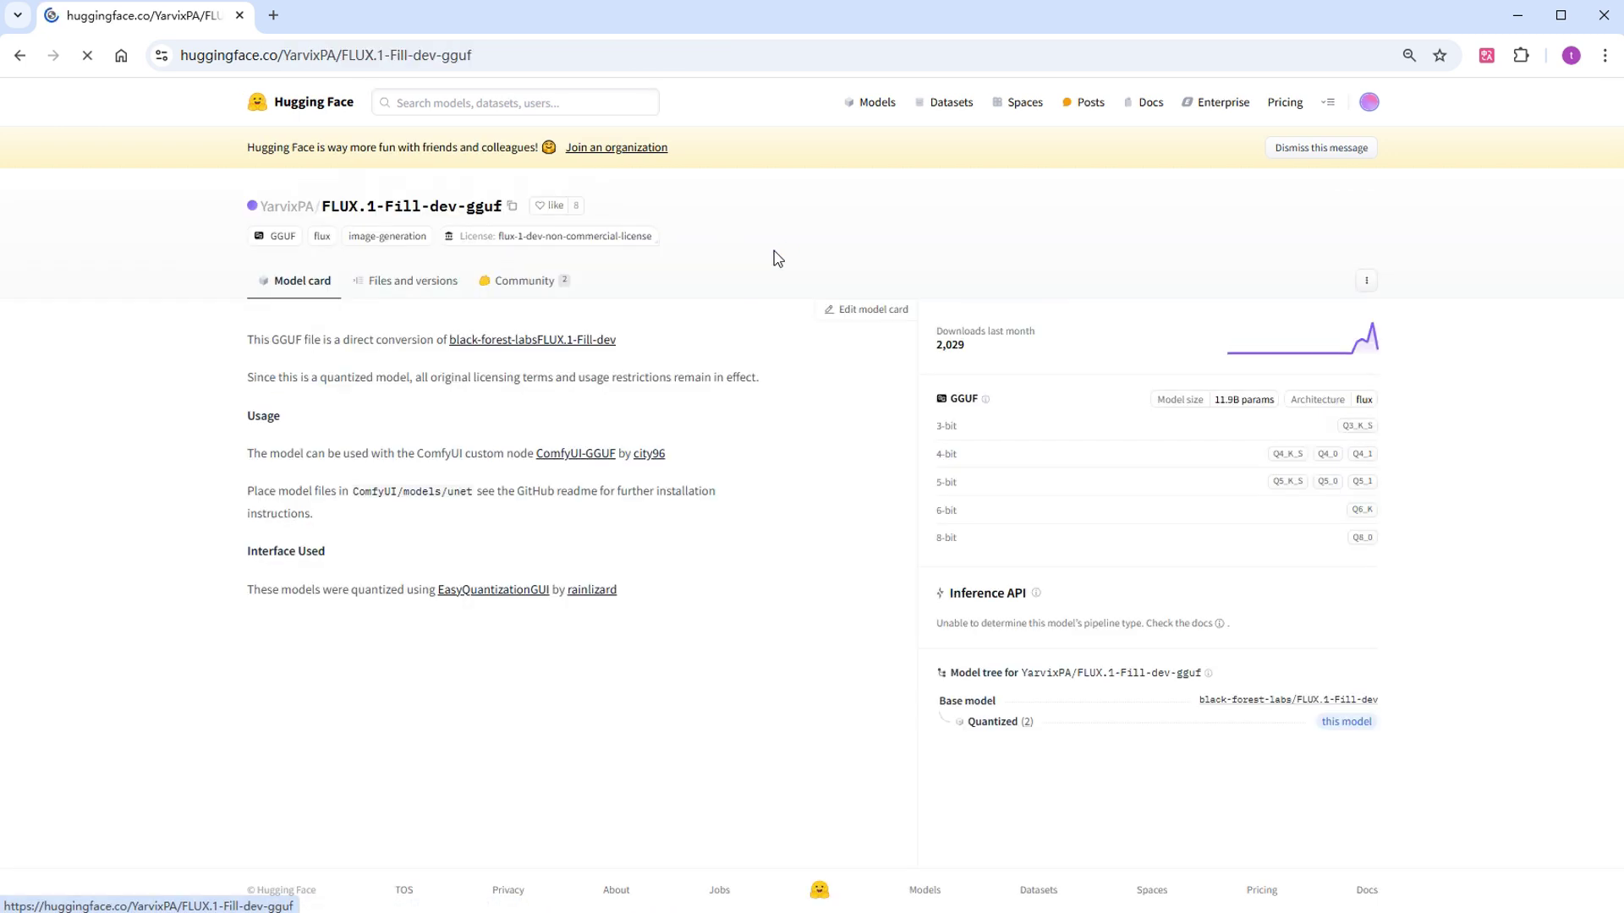
{"action": "left_click", "coordinate": [425, 286]}
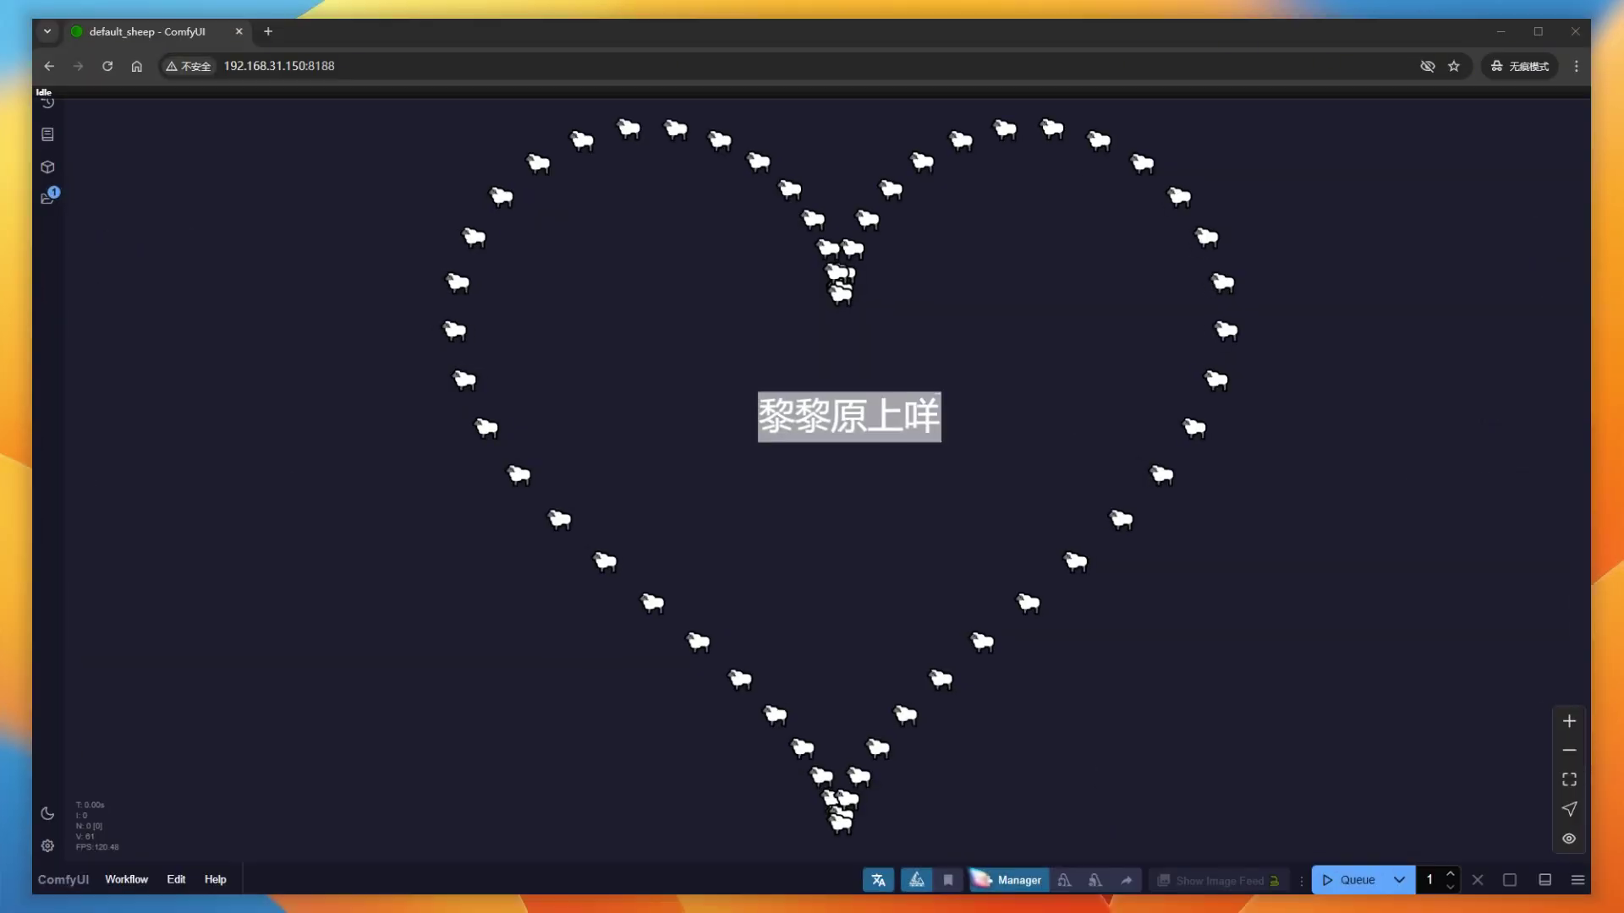
Switch to ComfyUI and load the flux_fill_inpaint_example workflow onto the canvas.
{"action": "left_click_drag", "start_coordinate": [979, 877], "coordinate": [863, 500]}
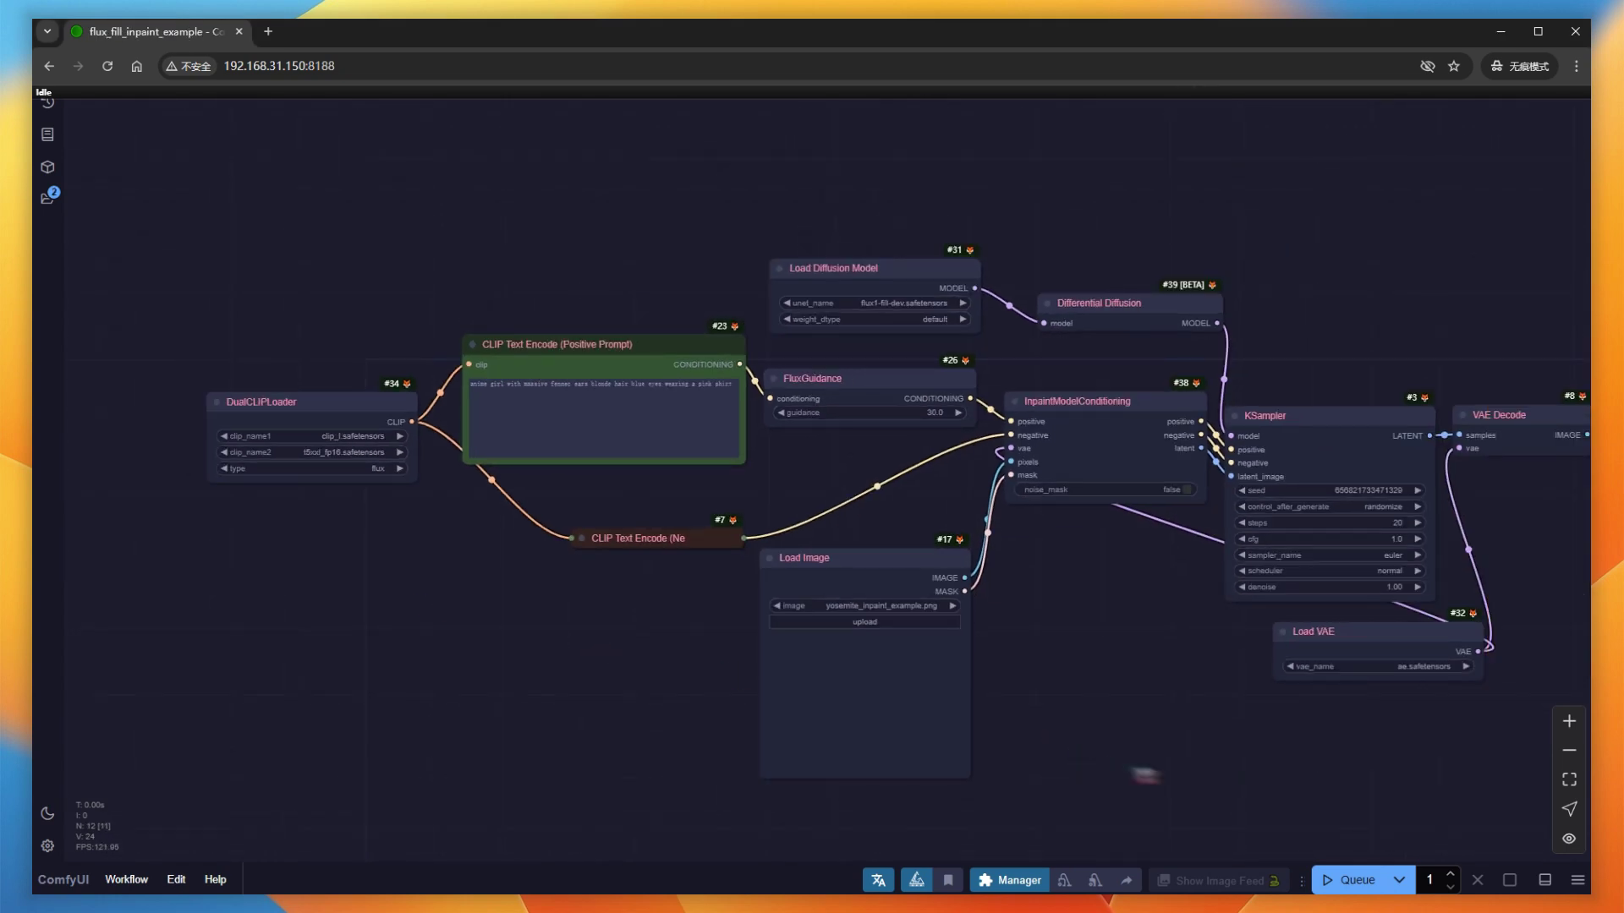
{"action": "left_click_drag", "start_coordinate": [1191, 775], "coordinate": [1044, 736]}
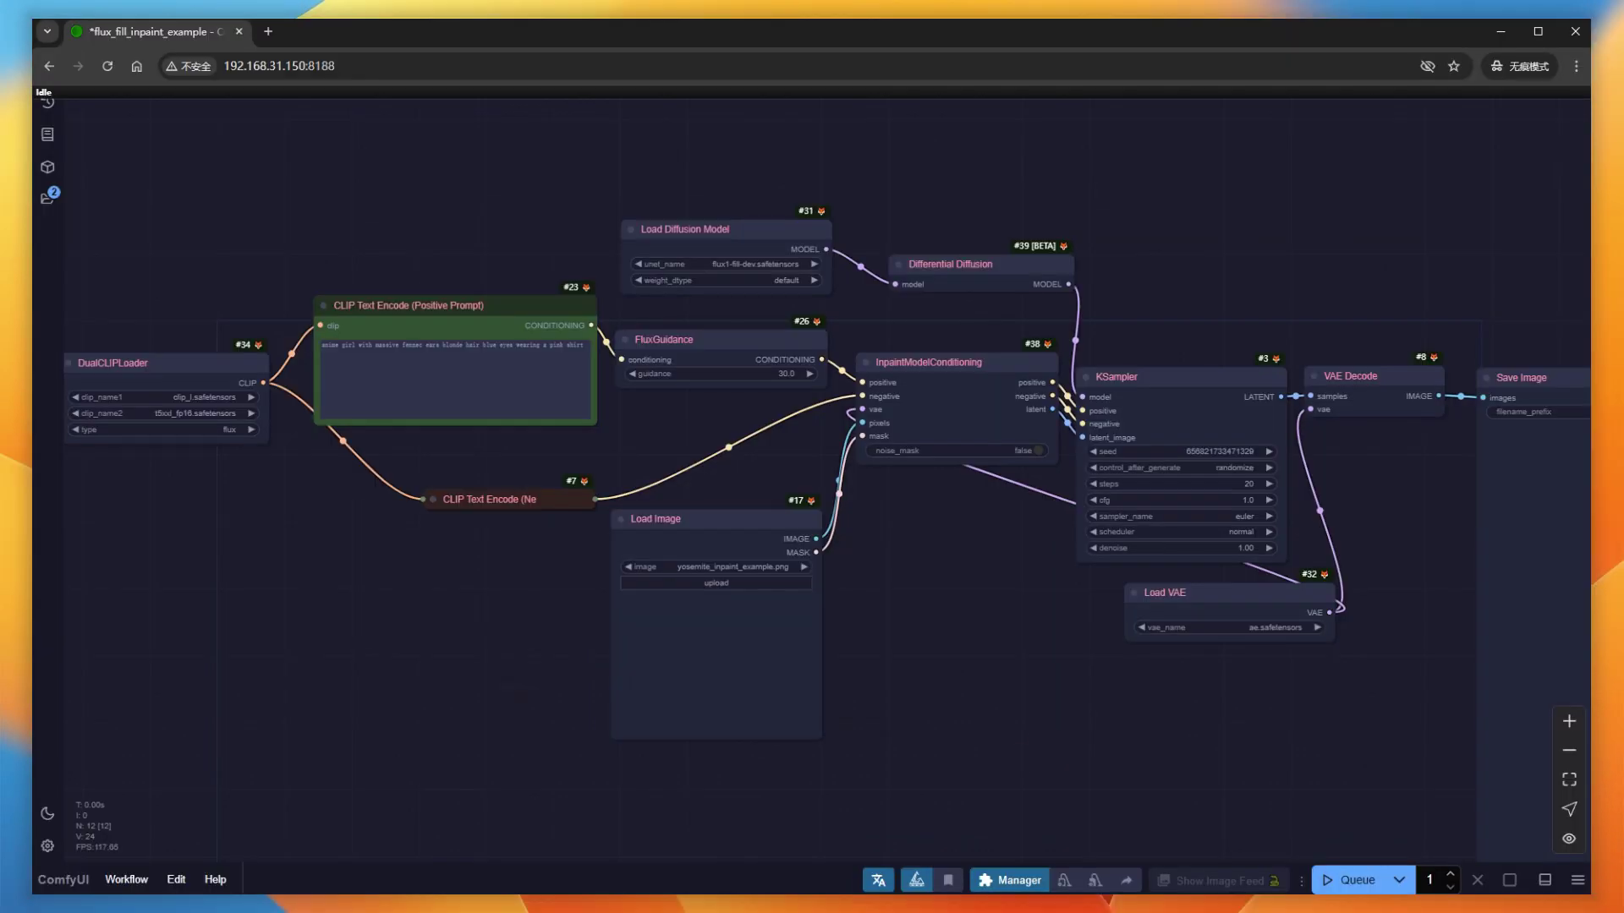
Search the nodes for "gguf" and add a DualCLIPLoader (GGUF) node below the existing DualCLIPLoader.
{"action": "scroll", "coordinate": [446, 557], "scroll_direction": "up", "scroll_amount": 3}
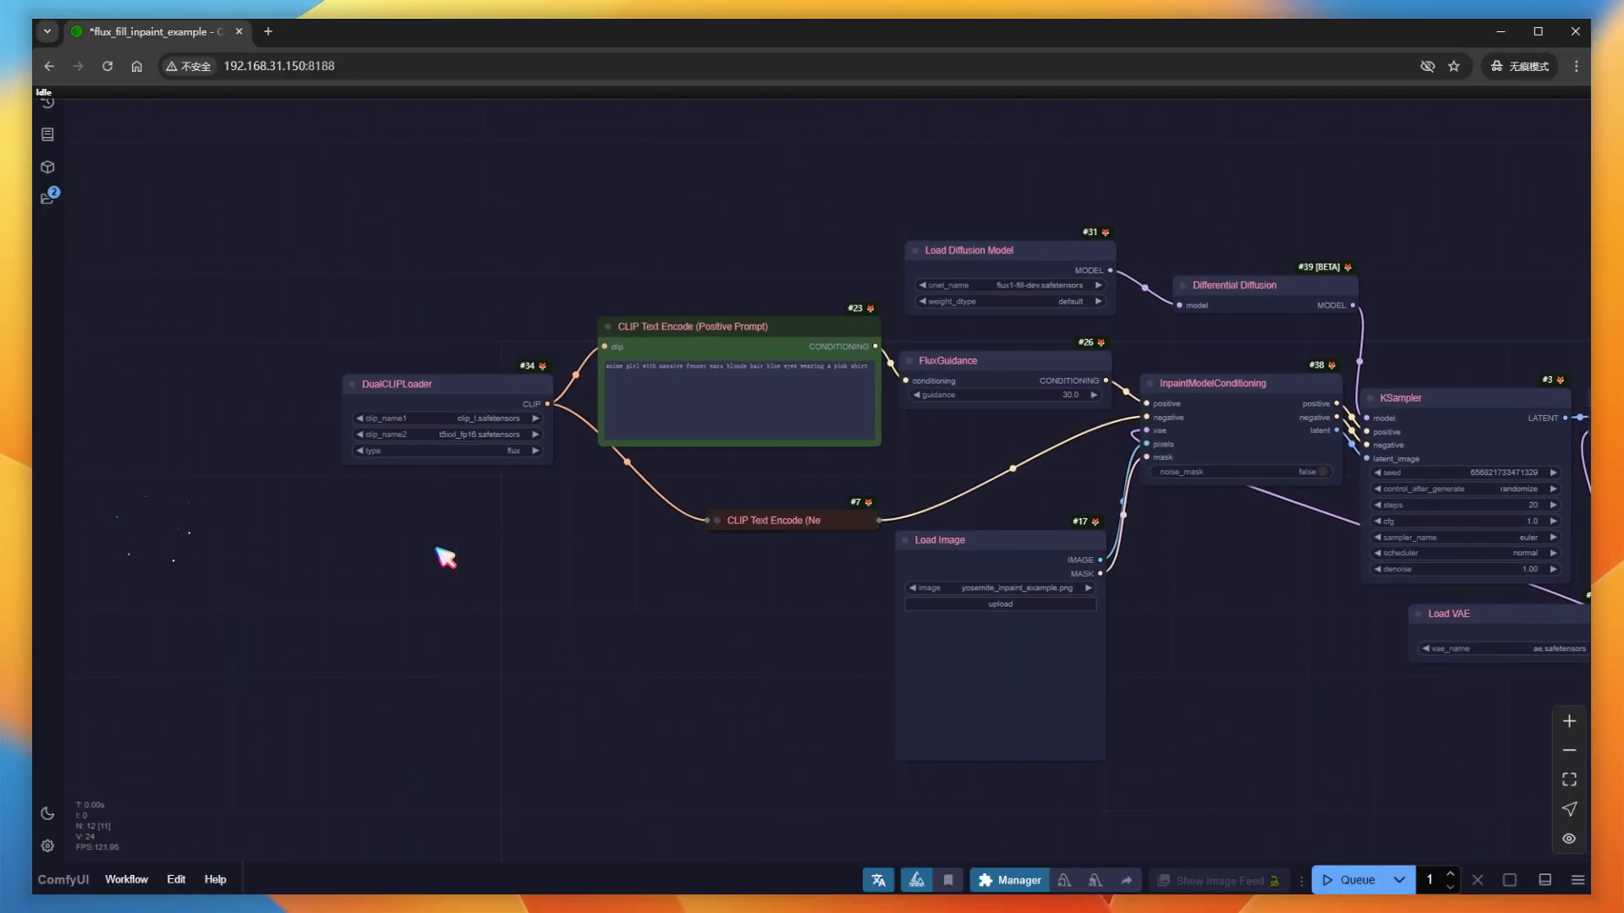
{"action": "scroll", "coordinate": [423, 541], "scroll_direction": "up", "scroll_amount": 3}
{"action": "double_click", "coordinate": [373, 479]}
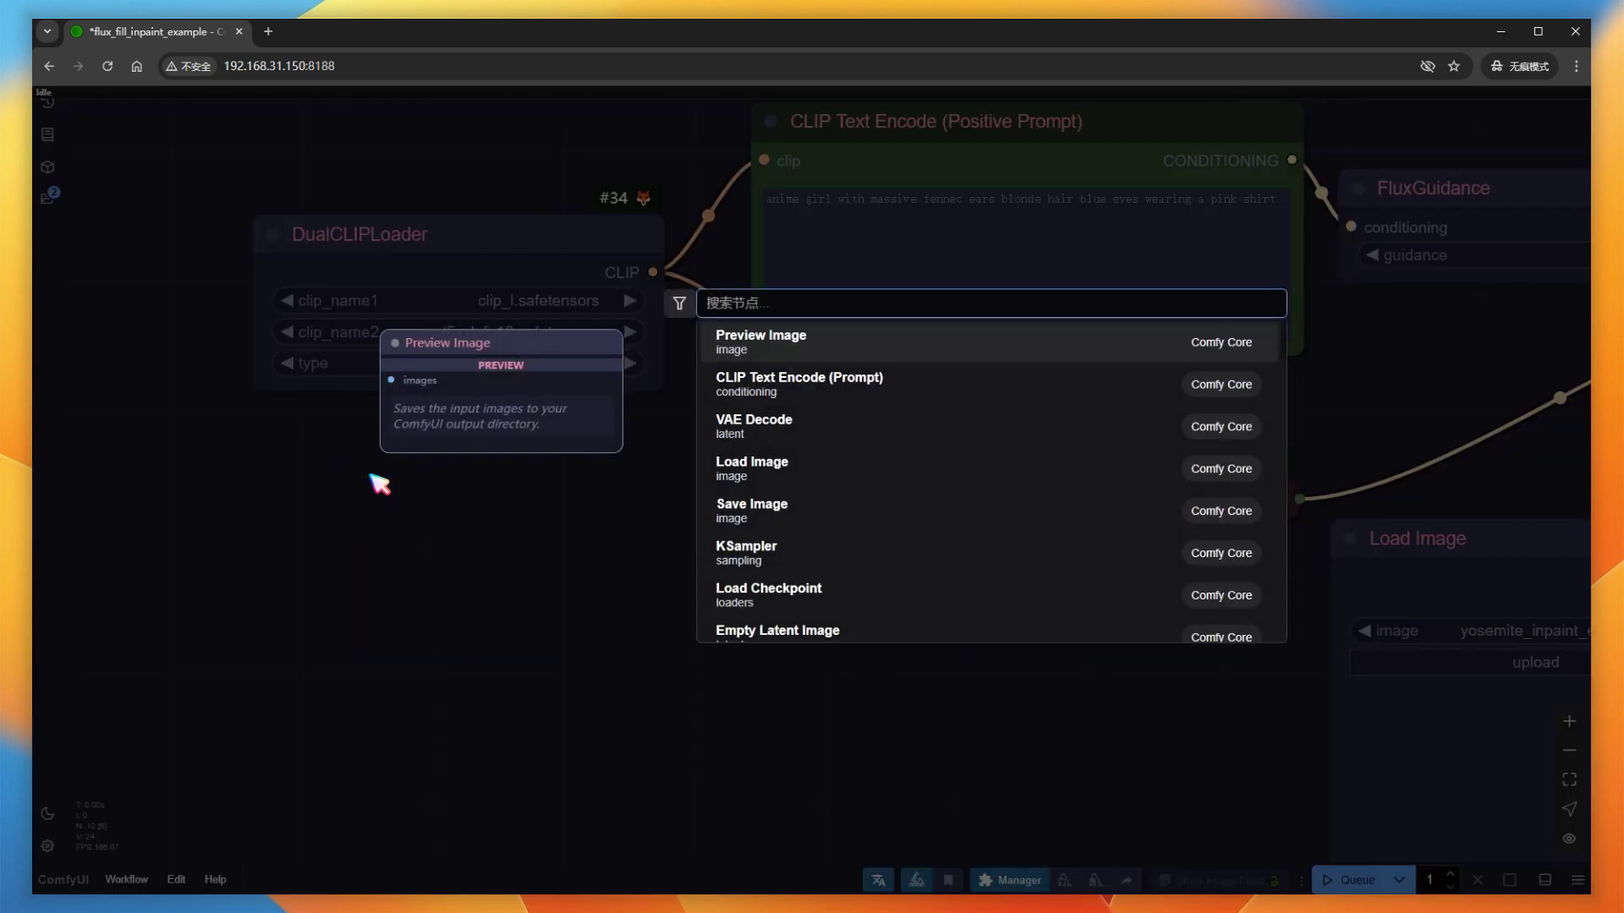
{"action": "type", "text": "gguf"}
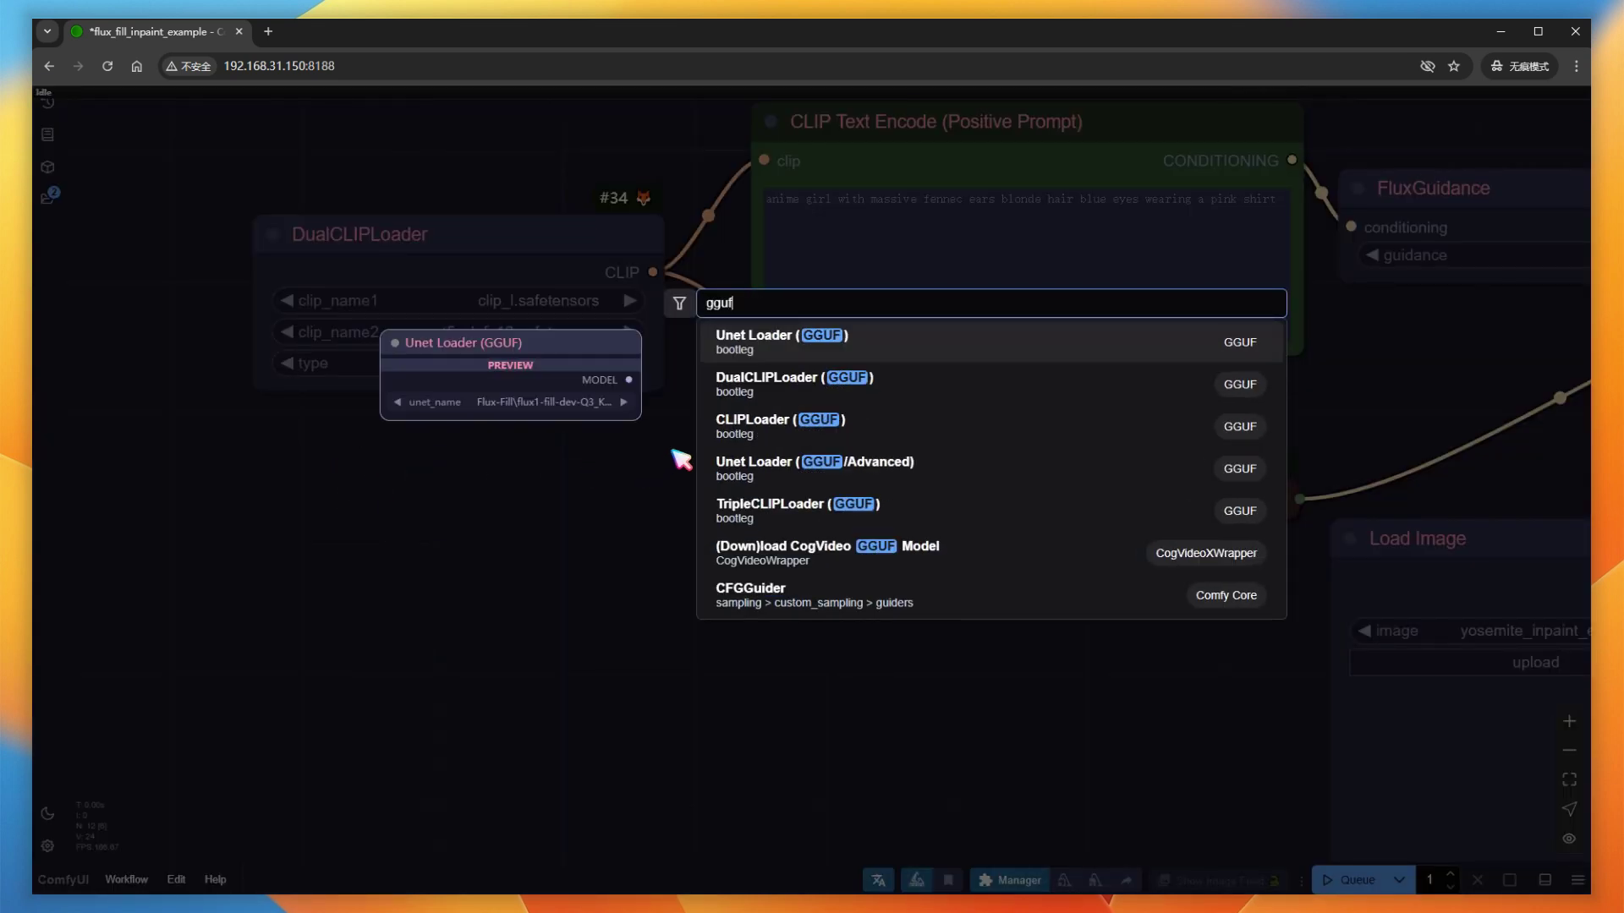
{"action": "left_click", "coordinate": [733, 383]}
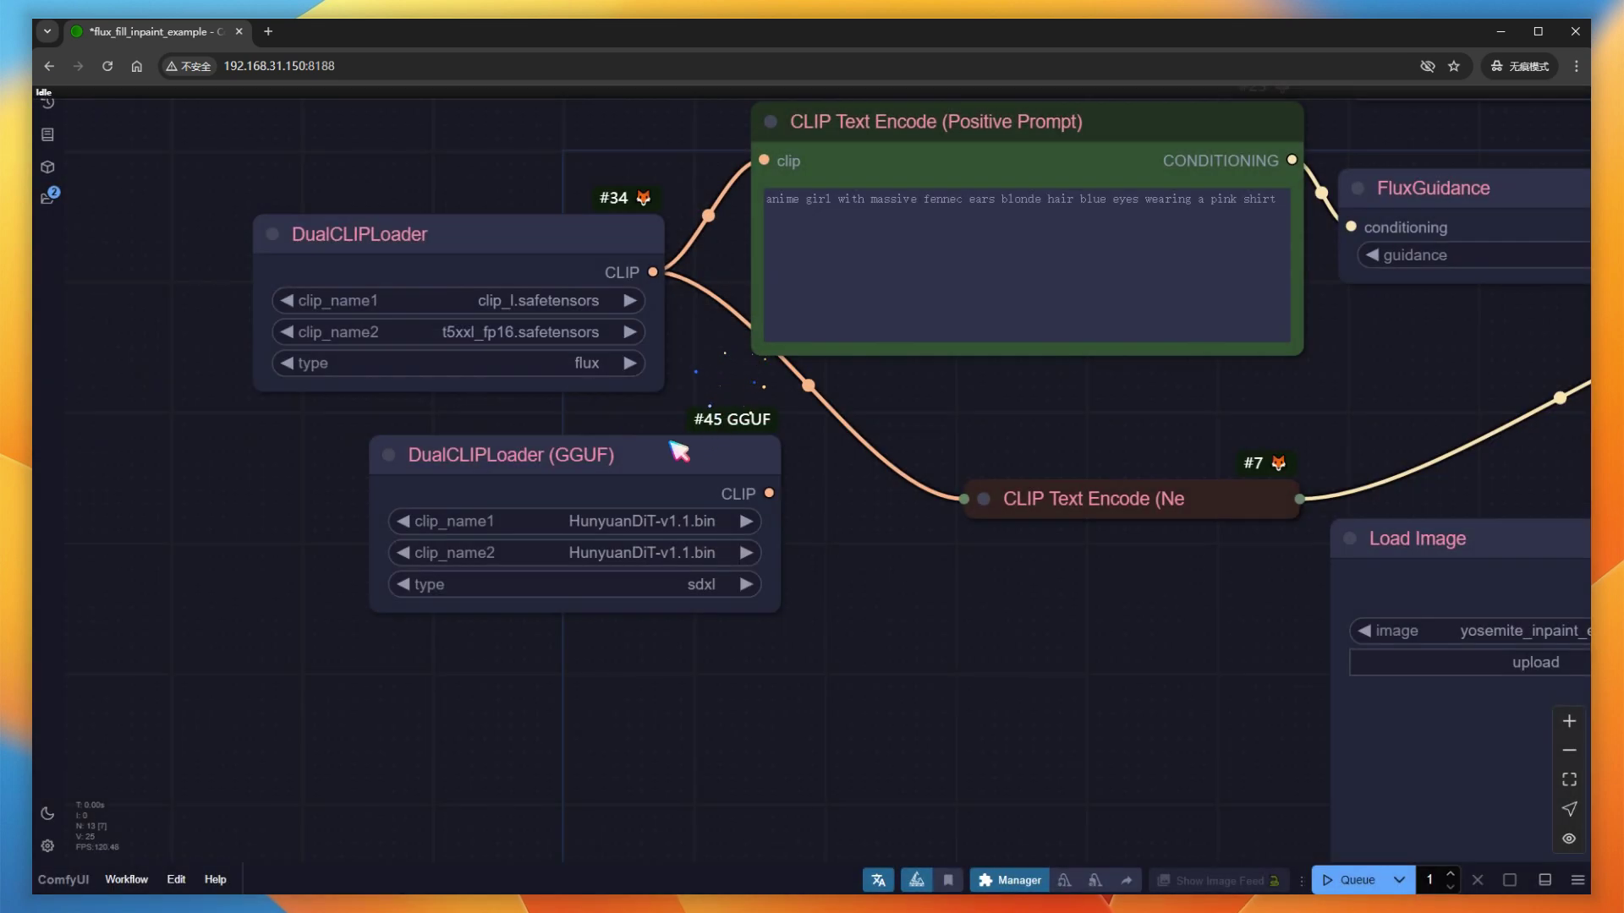
Set the DualCLIPLoader (GGUF) node to clip_l.safetensors and t5xxl_fp8_e4m3fn.safetensors with type flux.
{"action": "left_click", "coordinate": [525, 537]}
{"action": "left_click", "coordinate": [524, 608]}
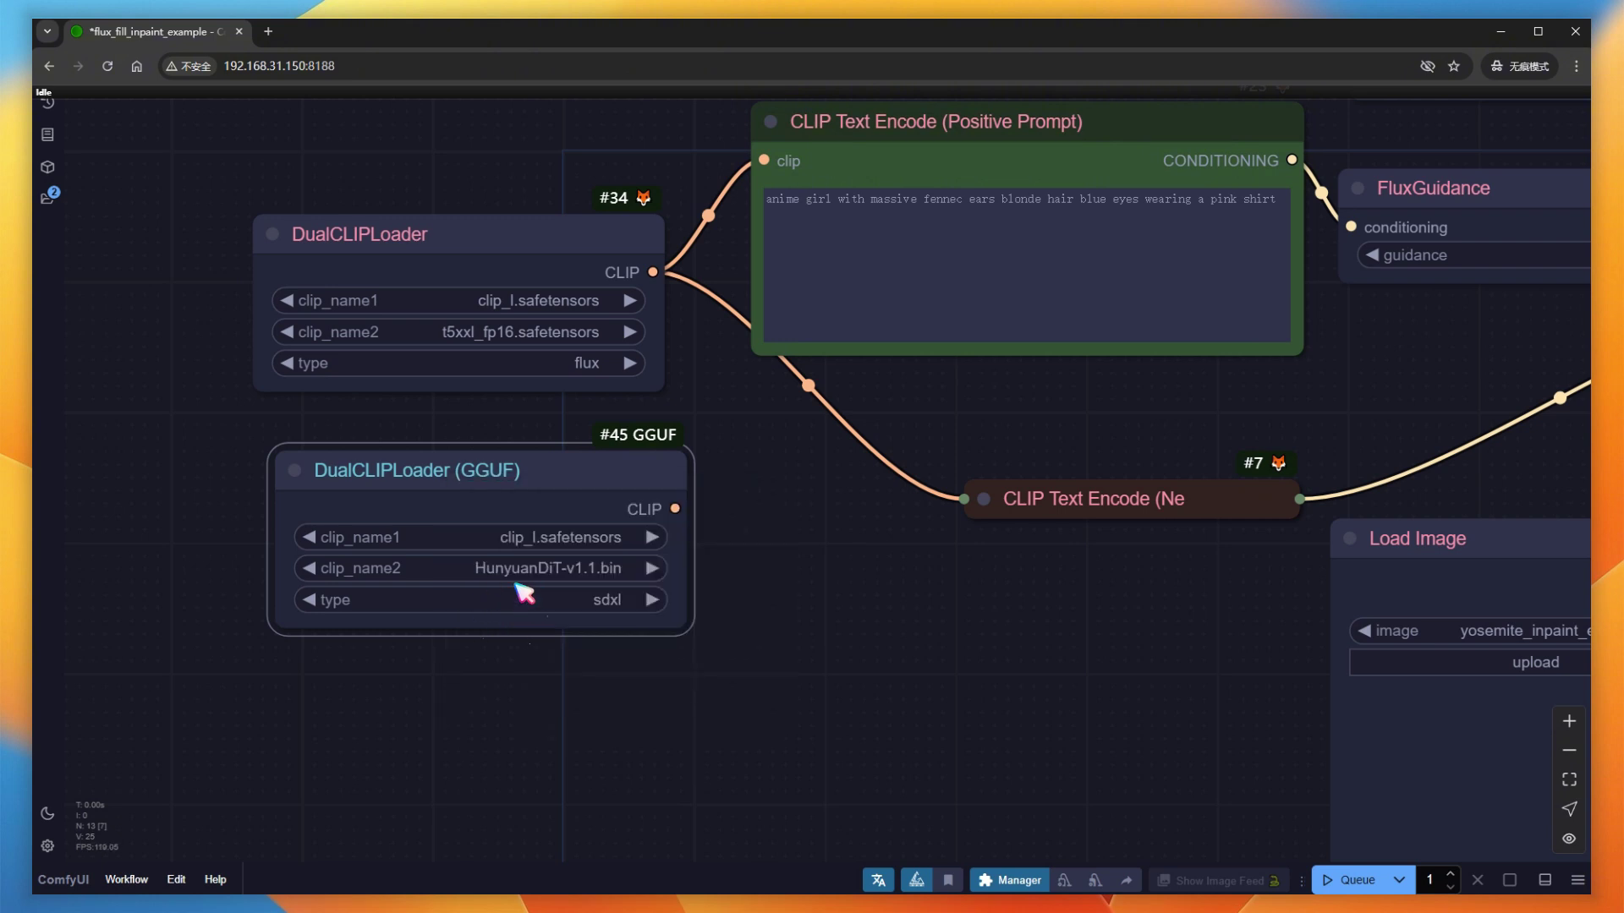
{"action": "left_click", "coordinate": [518, 568]}
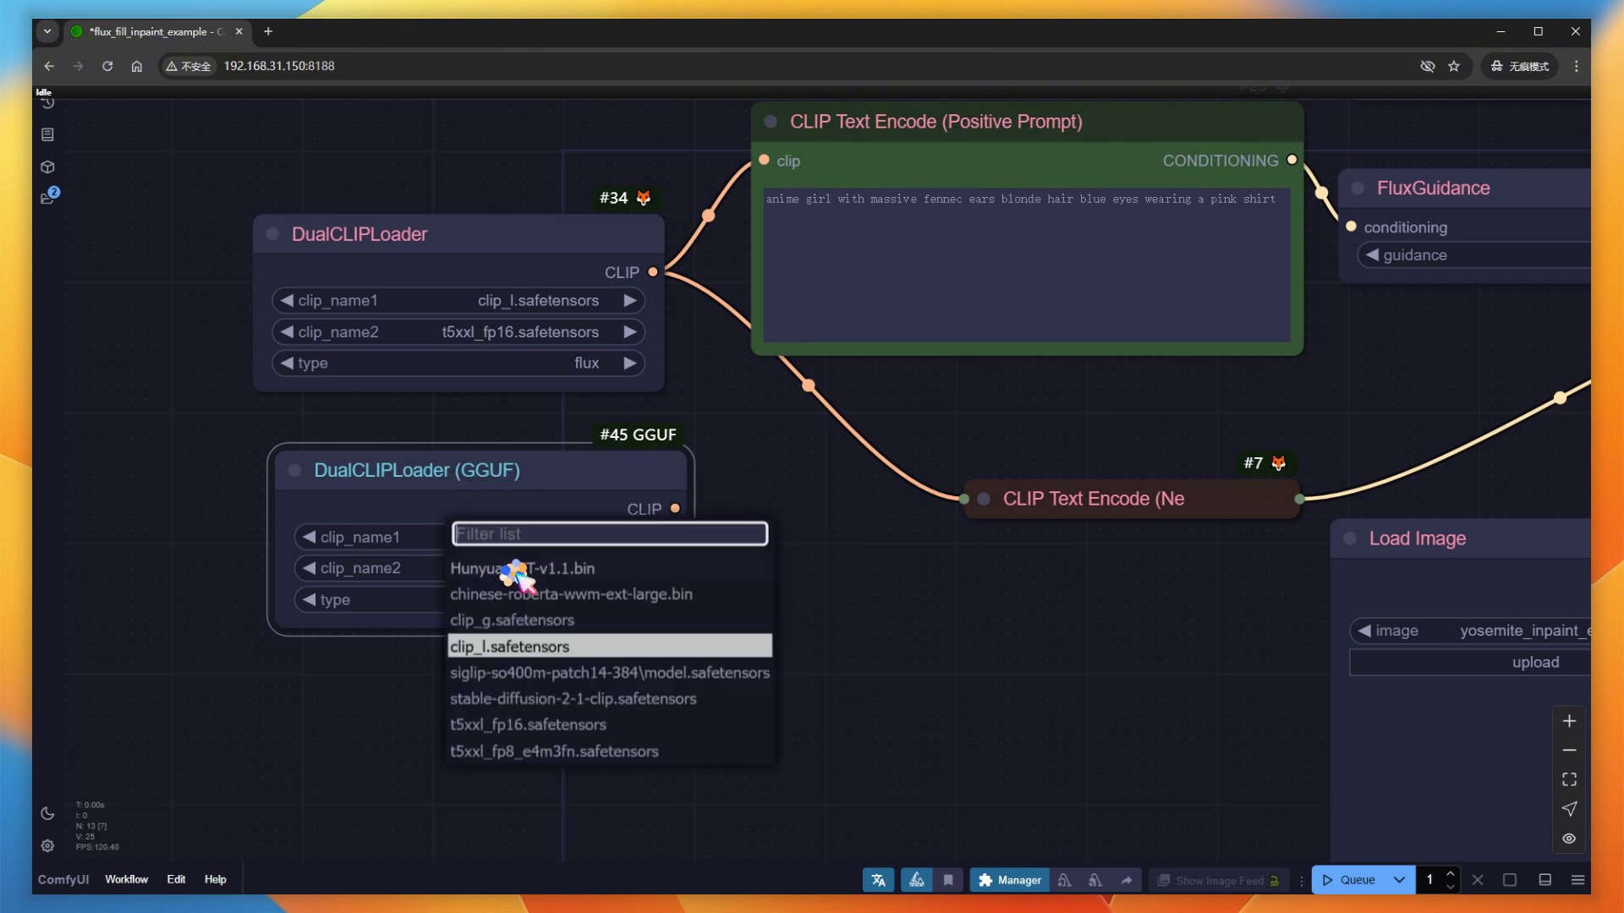
{"action": "left_click", "coordinate": [545, 751]}
{"action": "left_click", "coordinate": [525, 600]}
{"action": "left_click", "coordinate": [531, 649]}
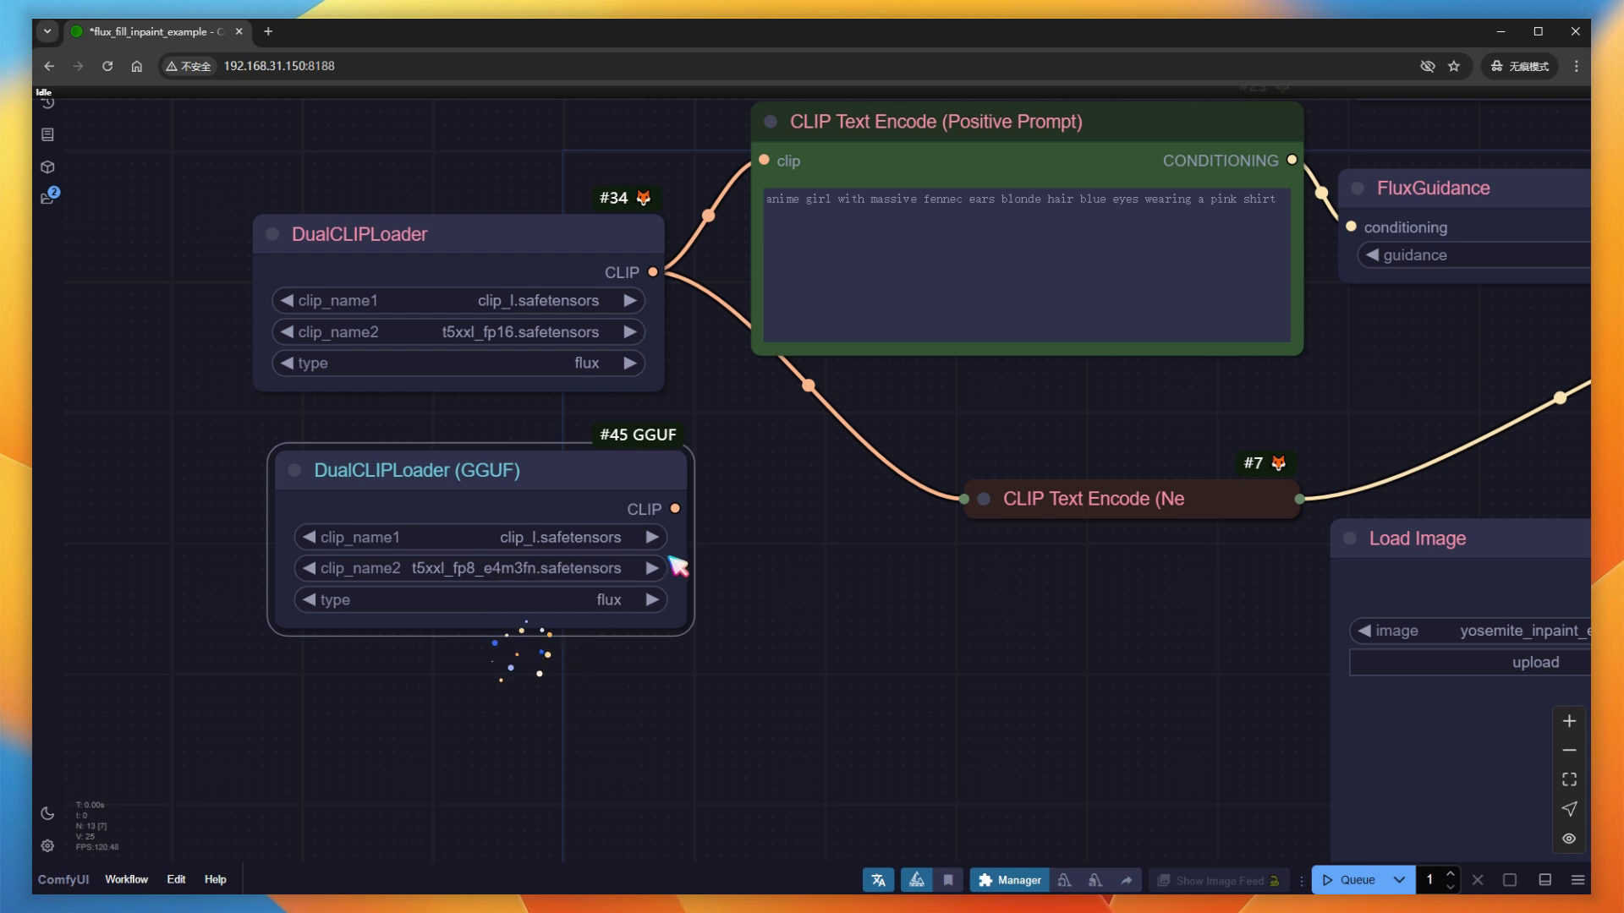
Connect the GGUF loader's CLIP output to both the positive and negative CLIP Text Encode nodes and delete the original DualCLIPLoader.
{"action": "left_click_drag", "start_coordinate": [675, 509], "coordinate": [764, 160]}
{"action": "left_click_drag", "start_coordinate": [675, 509], "coordinate": [964, 499]}
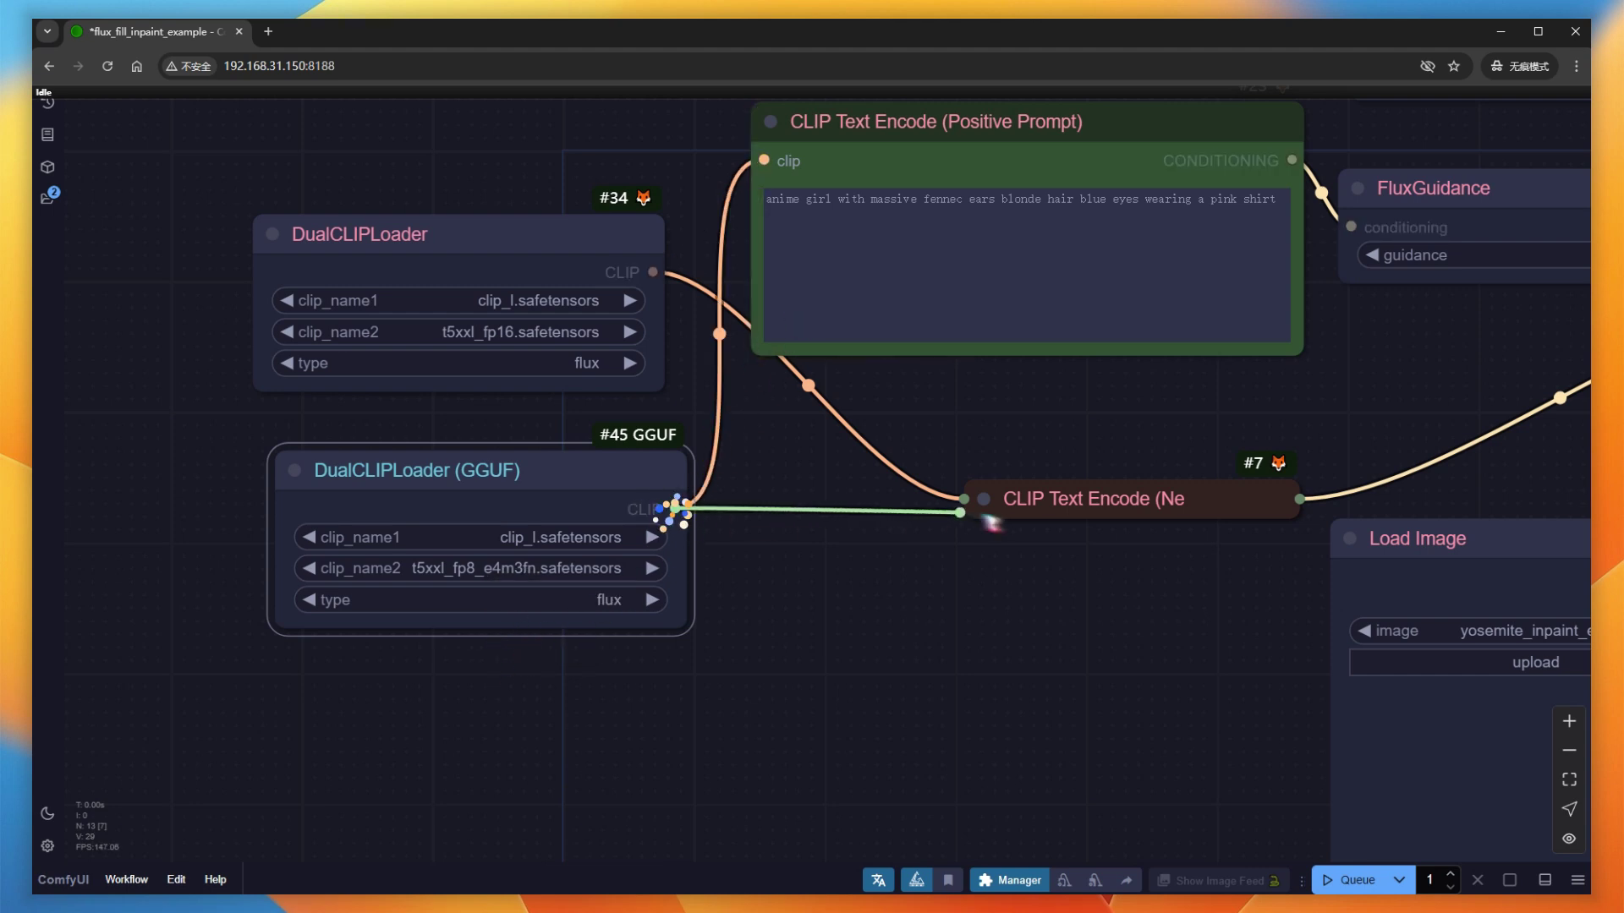
{"action": "left_click", "coordinate": [592, 314]}
{"action": "key", "text": "Delete"}
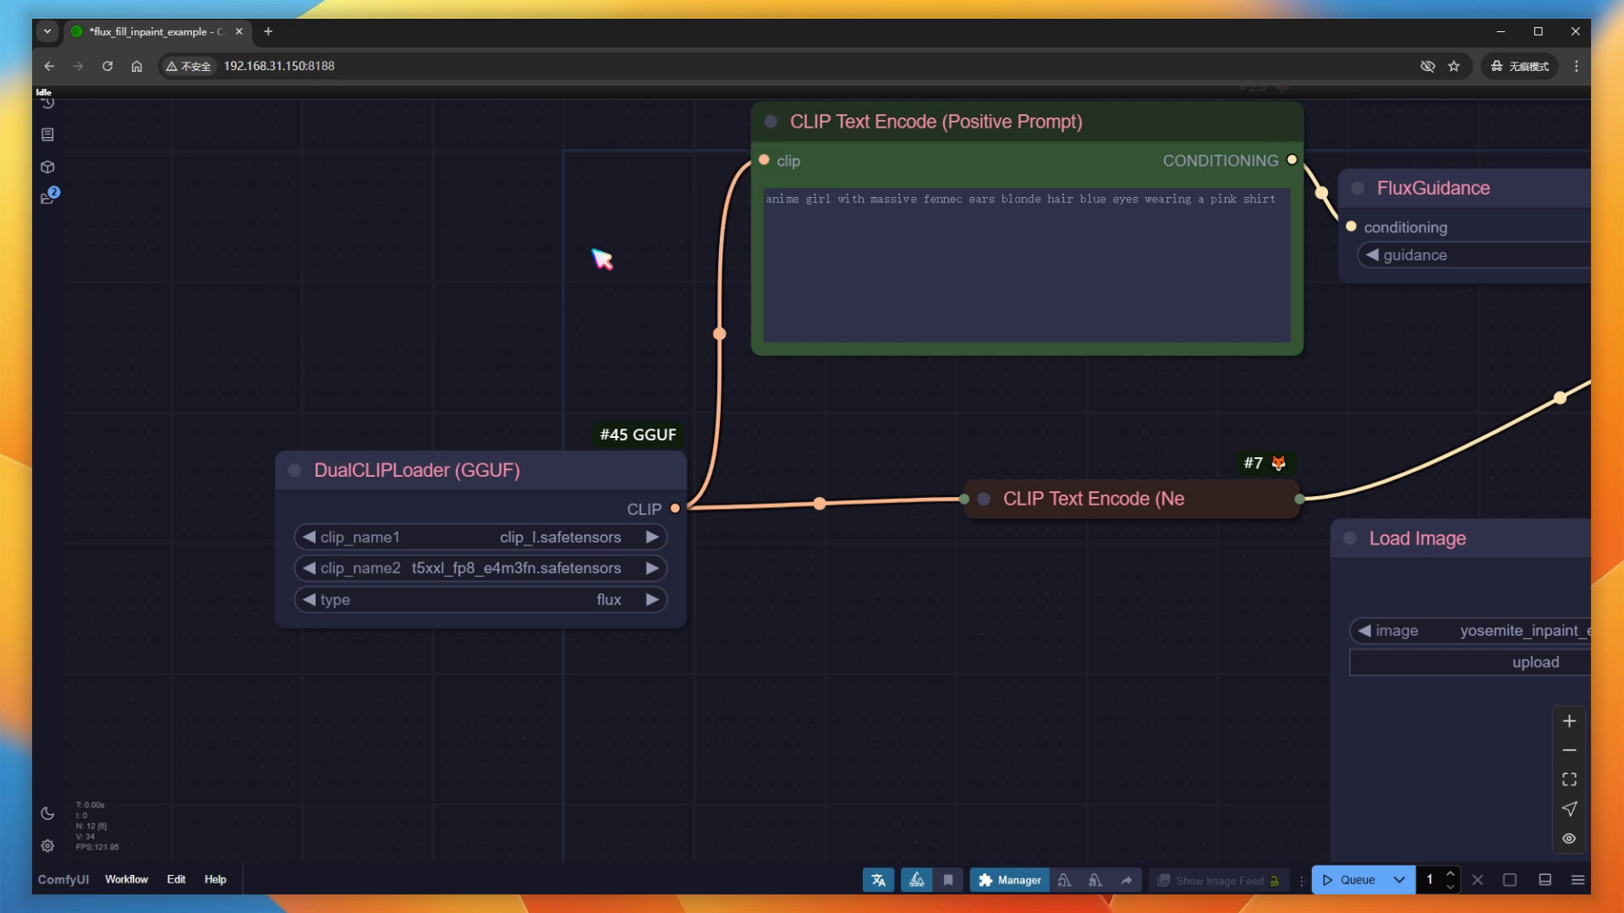
Add a Unet Loader (GGUF) node near Load Diffusion Model and set its unet_name to Flux-Fill\flux1-fill-dev-Q8_0.gguf.
{"action": "left_click_drag", "start_coordinate": [1473, 406], "coordinate": [744, 671]}
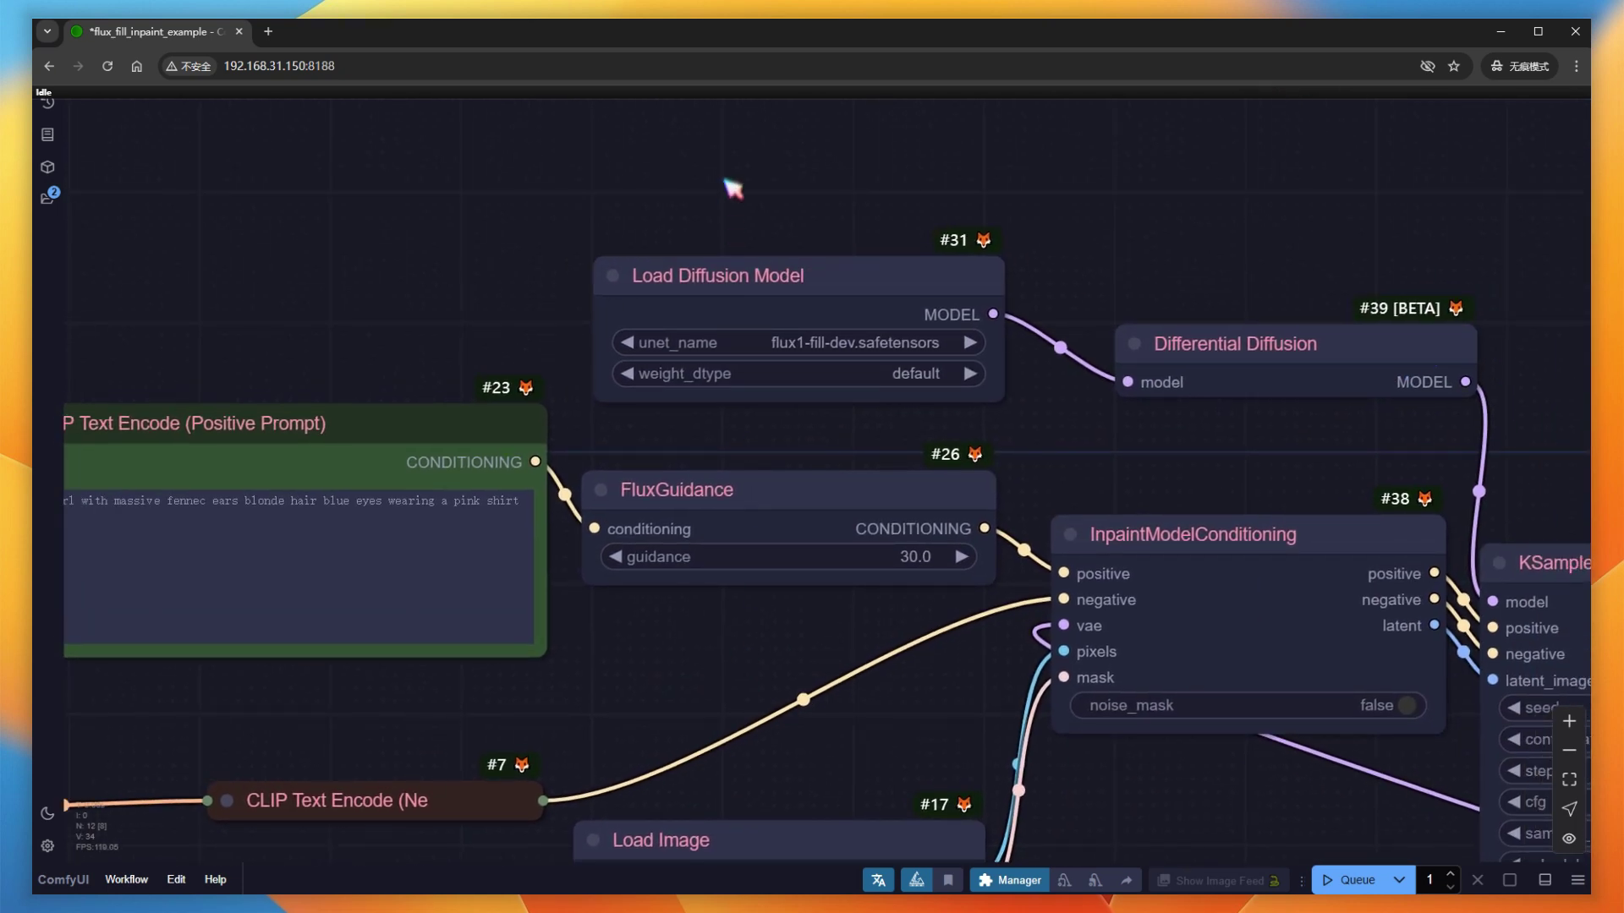
{"action": "double_click", "coordinate": [729, 132]}
{"action": "type", "text": "gguf"}
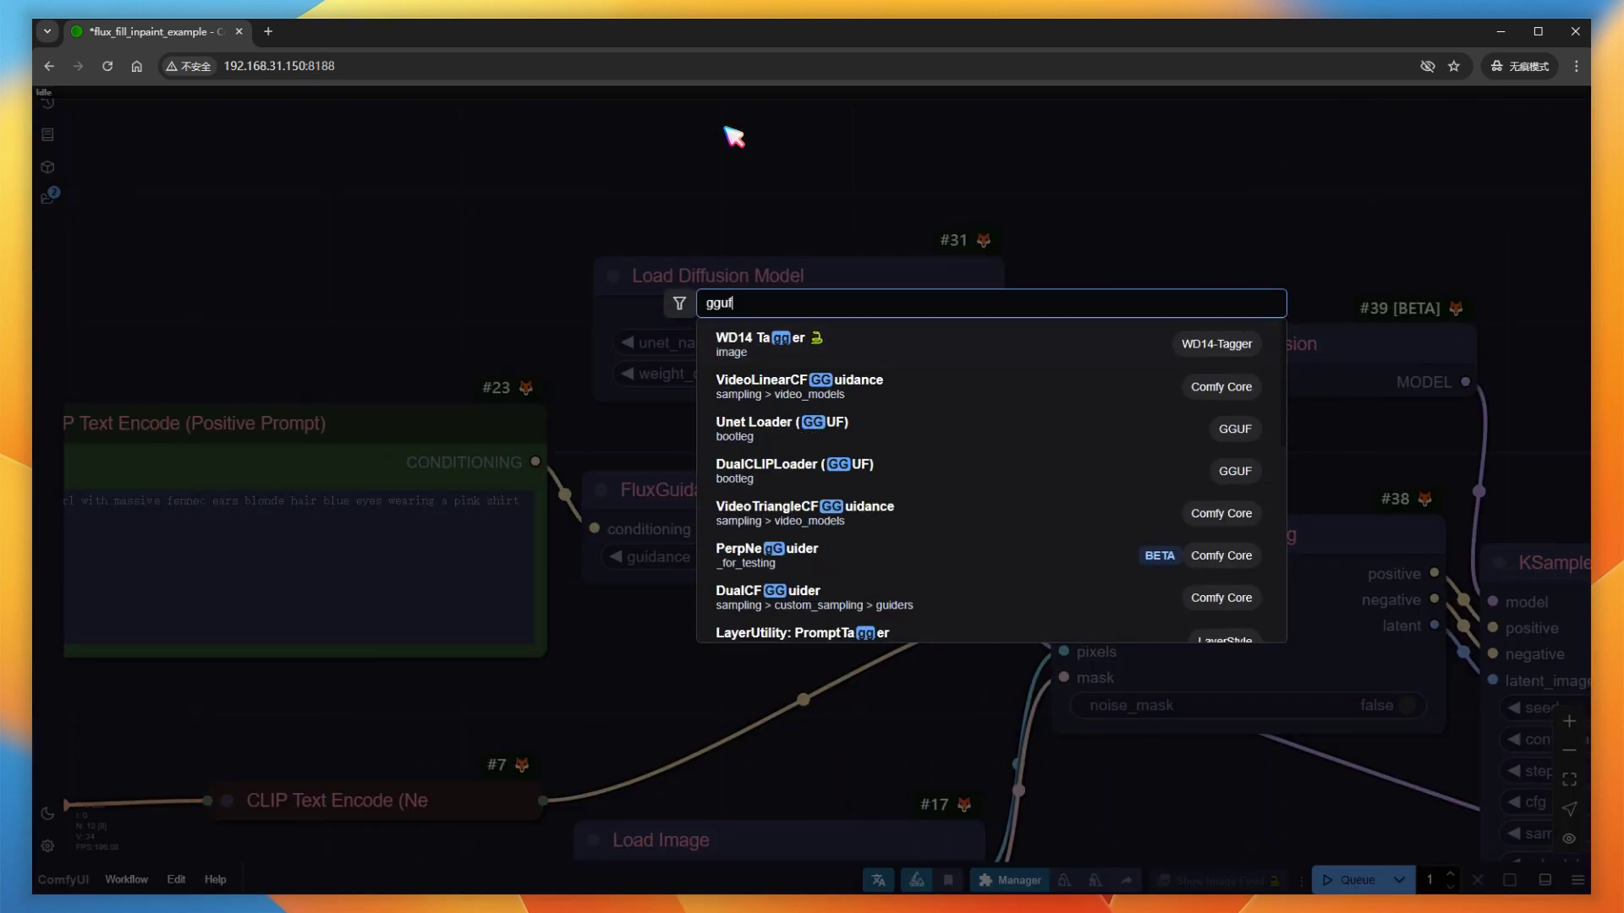
{"action": "left_click", "coordinate": [756, 359]}
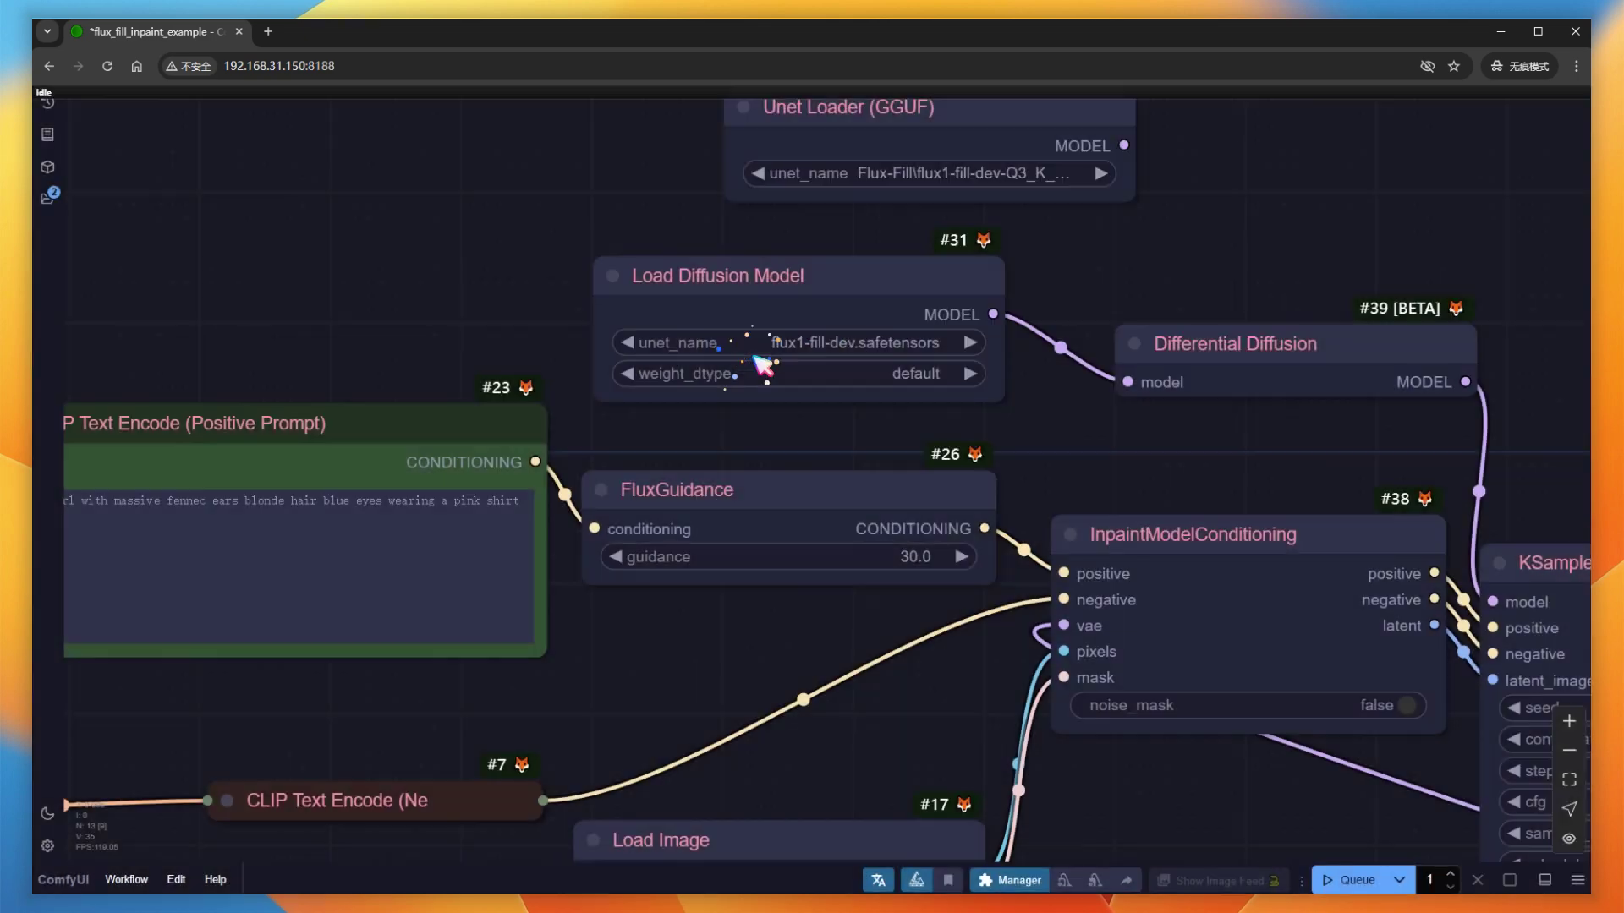
{"action": "left_click", "coordinate": [863, 174]}
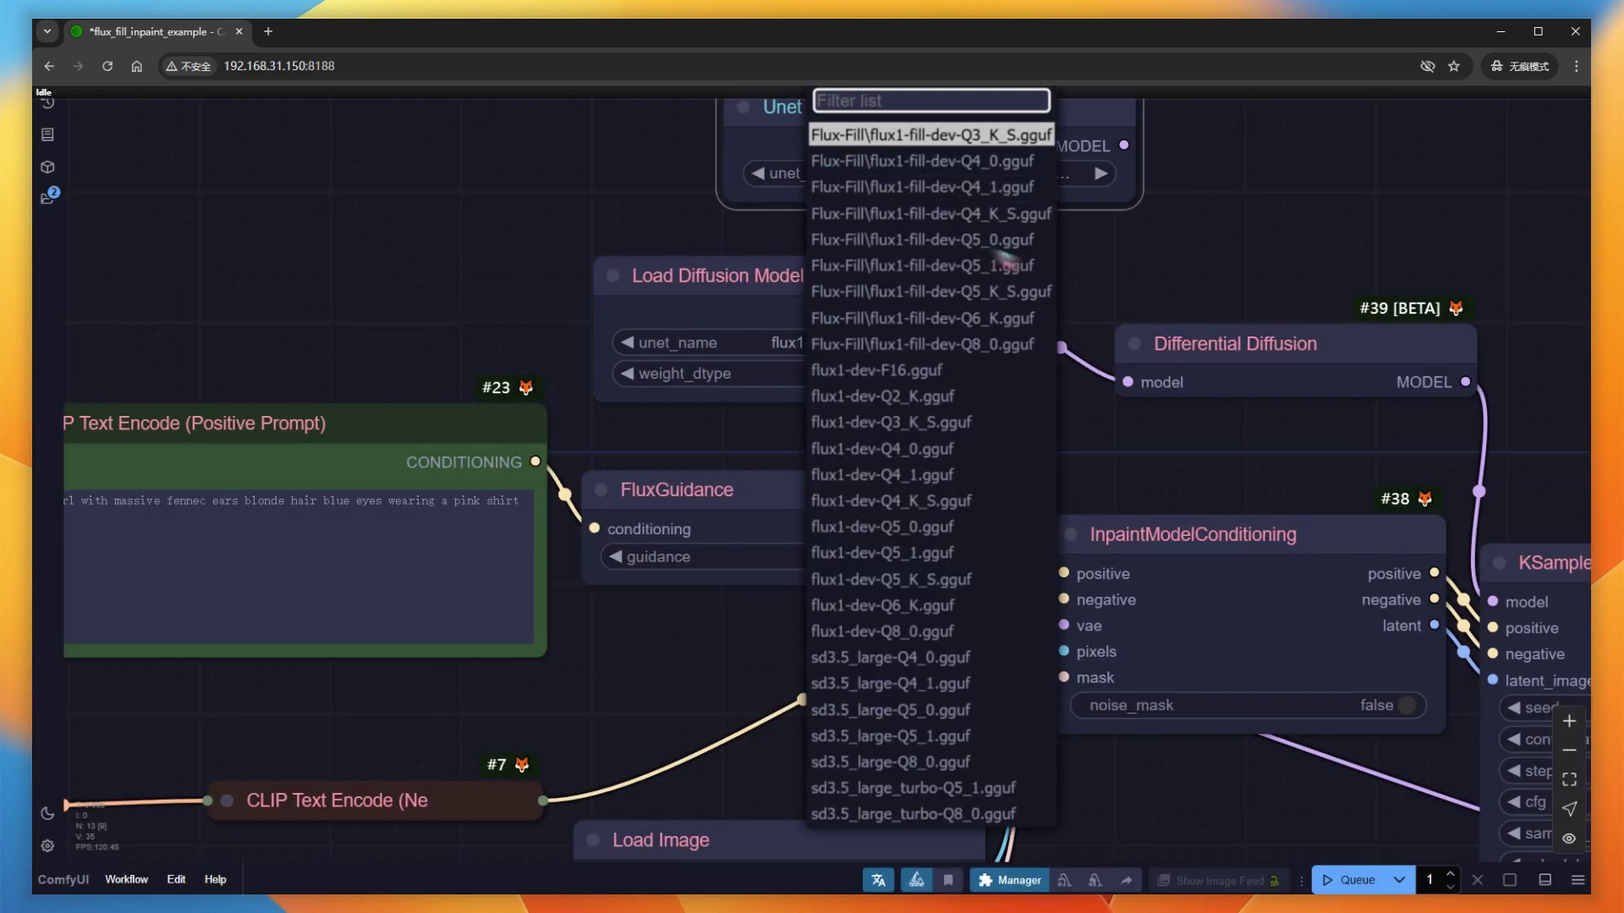
{"action": "left_click", "coordinate": [981, 345]}
Connect the Unet Loader (GGUF) to Differential Diffusion, and put it in place of the deleted Load Diffusion Model node.
{"action": "left_click_drag", "start_coordinate": [1124, 145], "coordinate": [1130, 381]}
{"action": "left_click", "coordinate": [934, 296]}
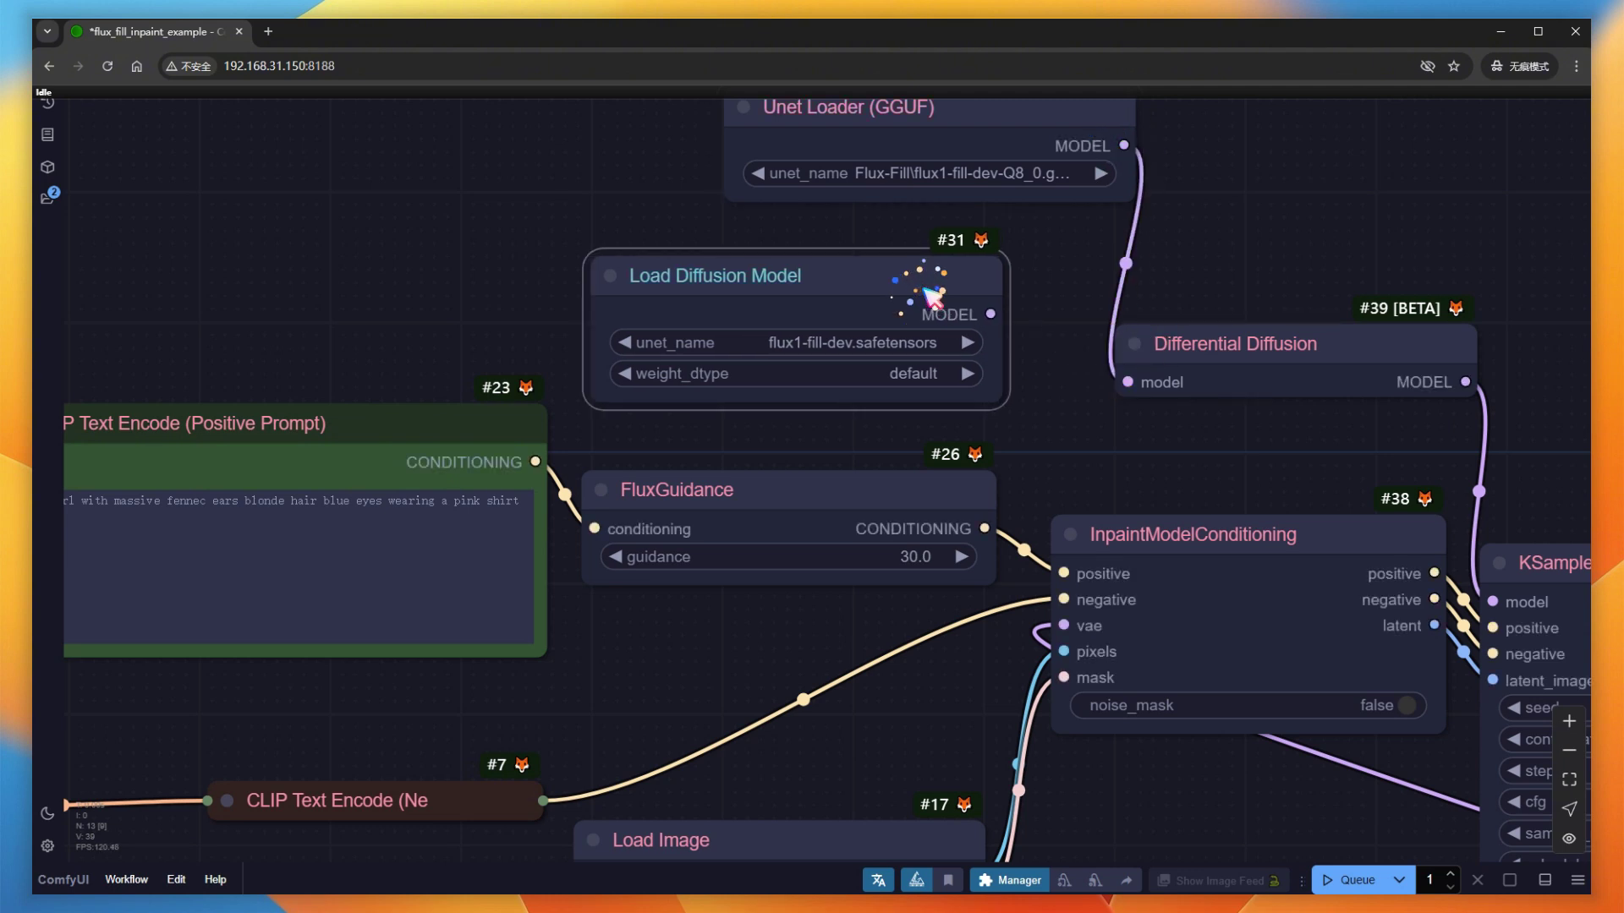
{"action": "key", "text": "Delete"}
{"action": "left_click_drag", "start_coordinate": [998, 140], "coordinate": [866, 250]}
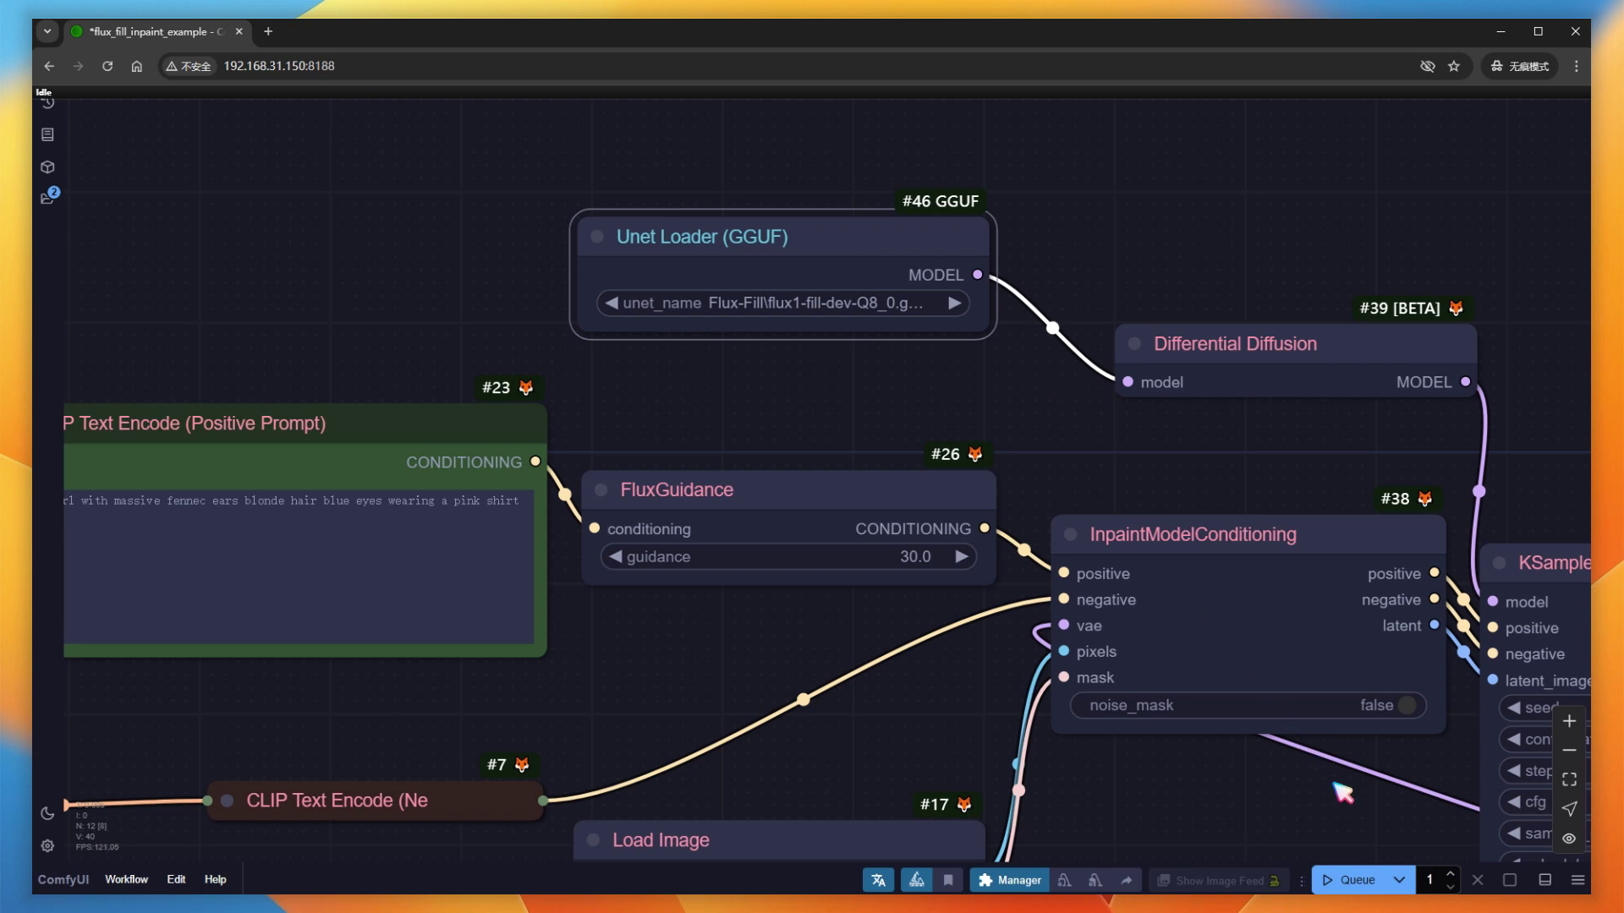
Set the Load VAE node's vae_name to FLUX\ae.sft.
{"action": "left_click_drag", "start_coordinate": [1370, 805], "coordinate": [657, 408]}
{"action": "left_click", "coordinate": [1045, 654]}
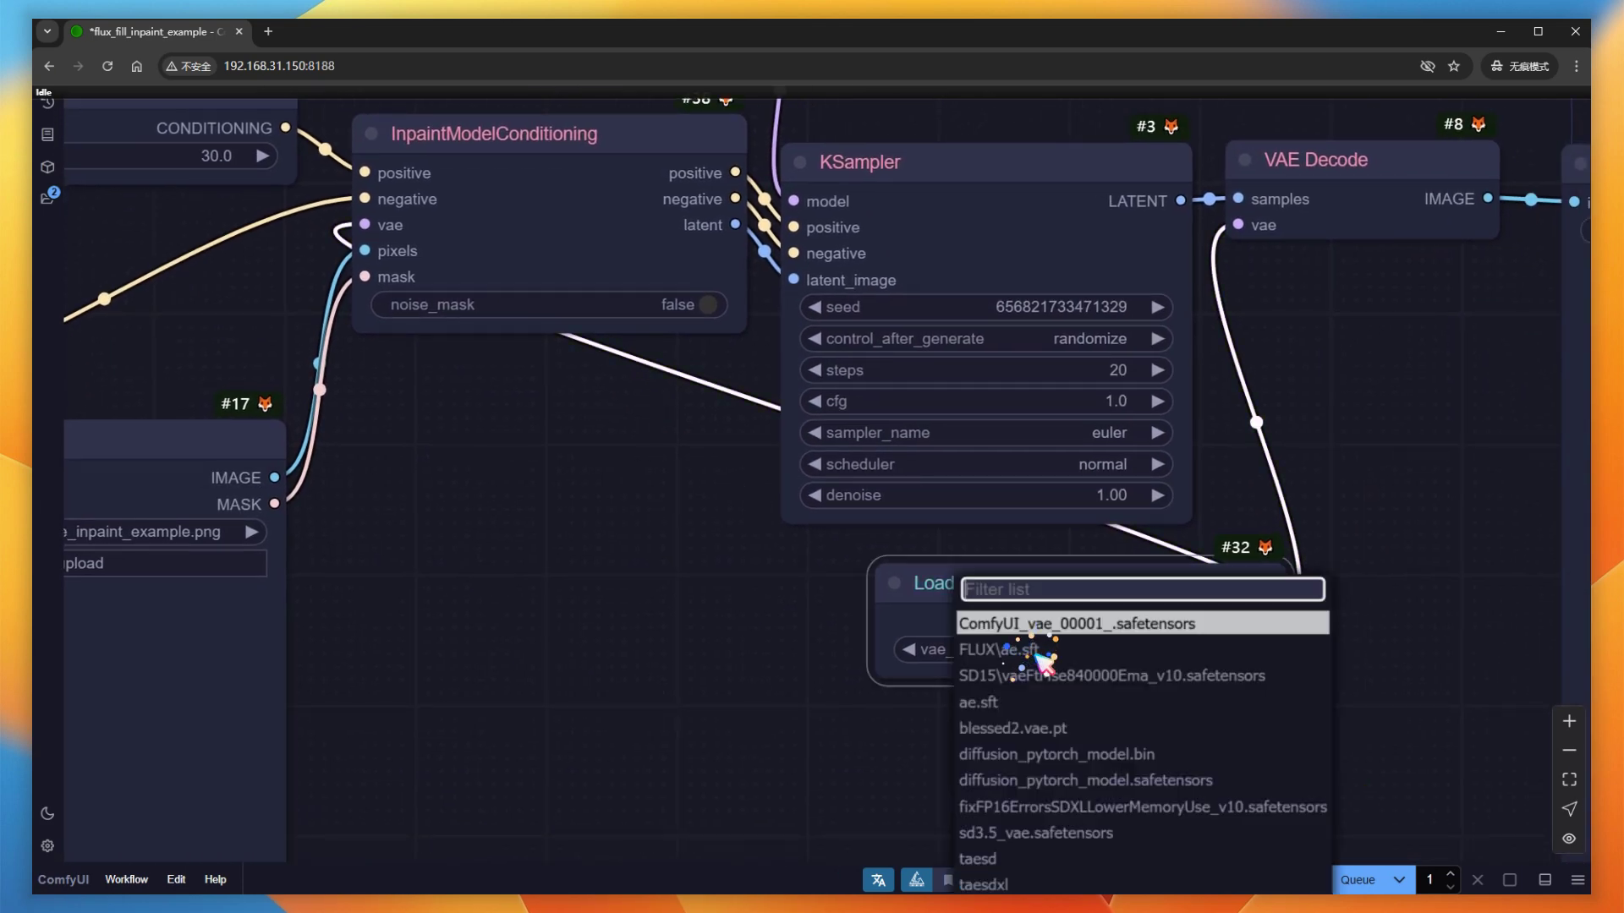
{"action": "left_click", "coordinate": [1035, 656]}
Set the Load Image node's image to 12.png.
{"action": "left_click_drag", "start_coordinate": [569, 681], "coordinate": [1109, 550]}
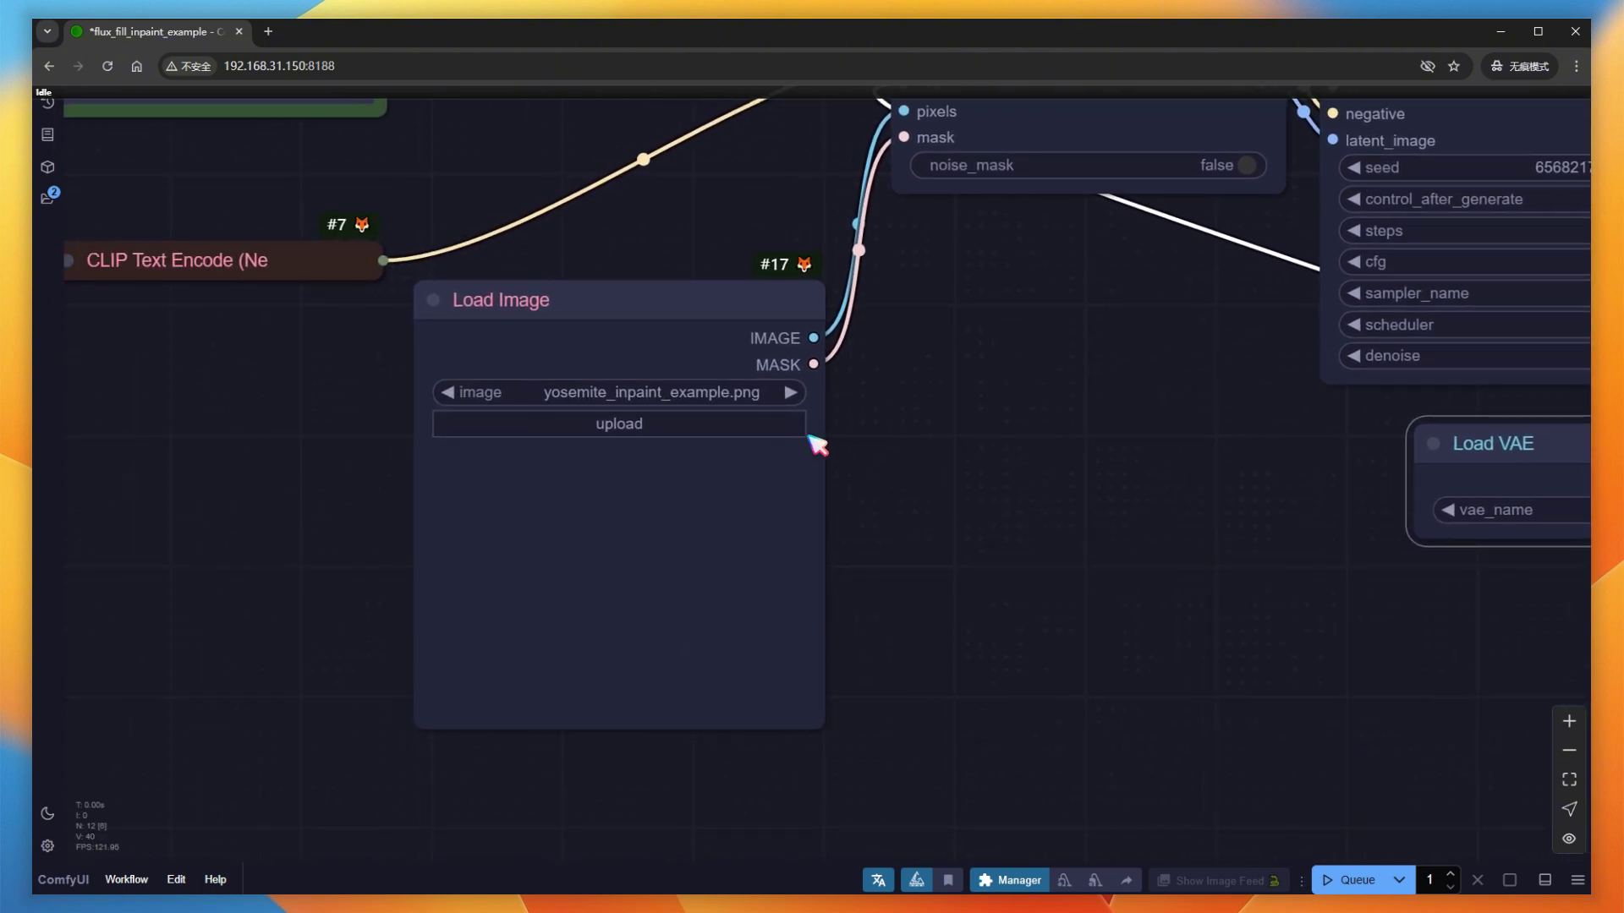
{"action": "left_click", "coordinate": [765, 404]}
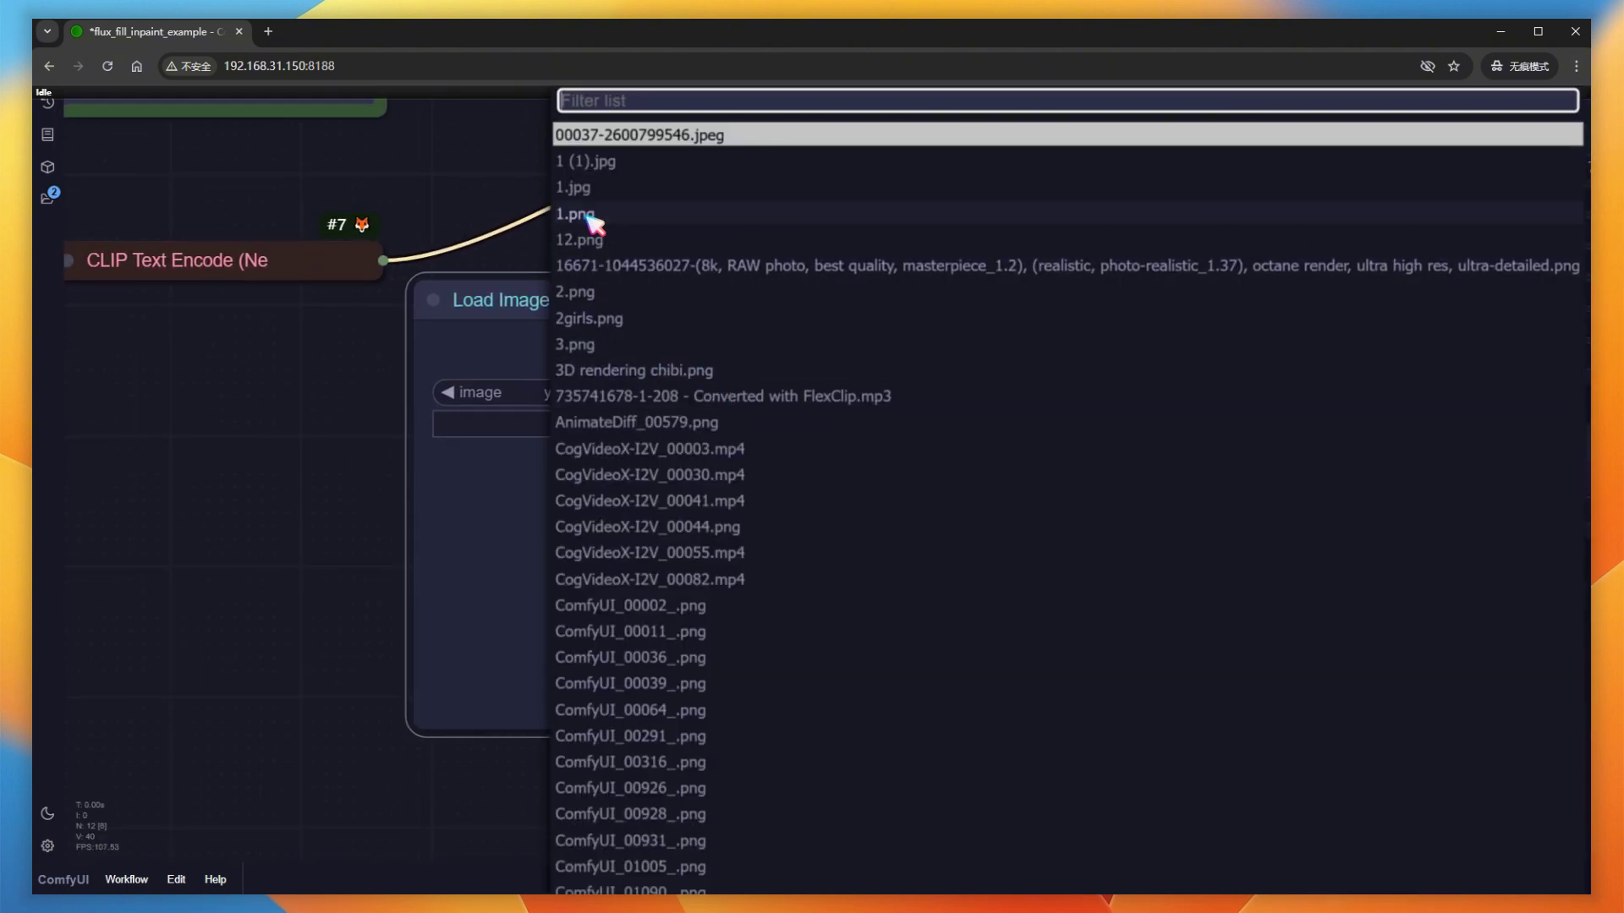
{"action": "left_click", "coordinate": [590, 241]}
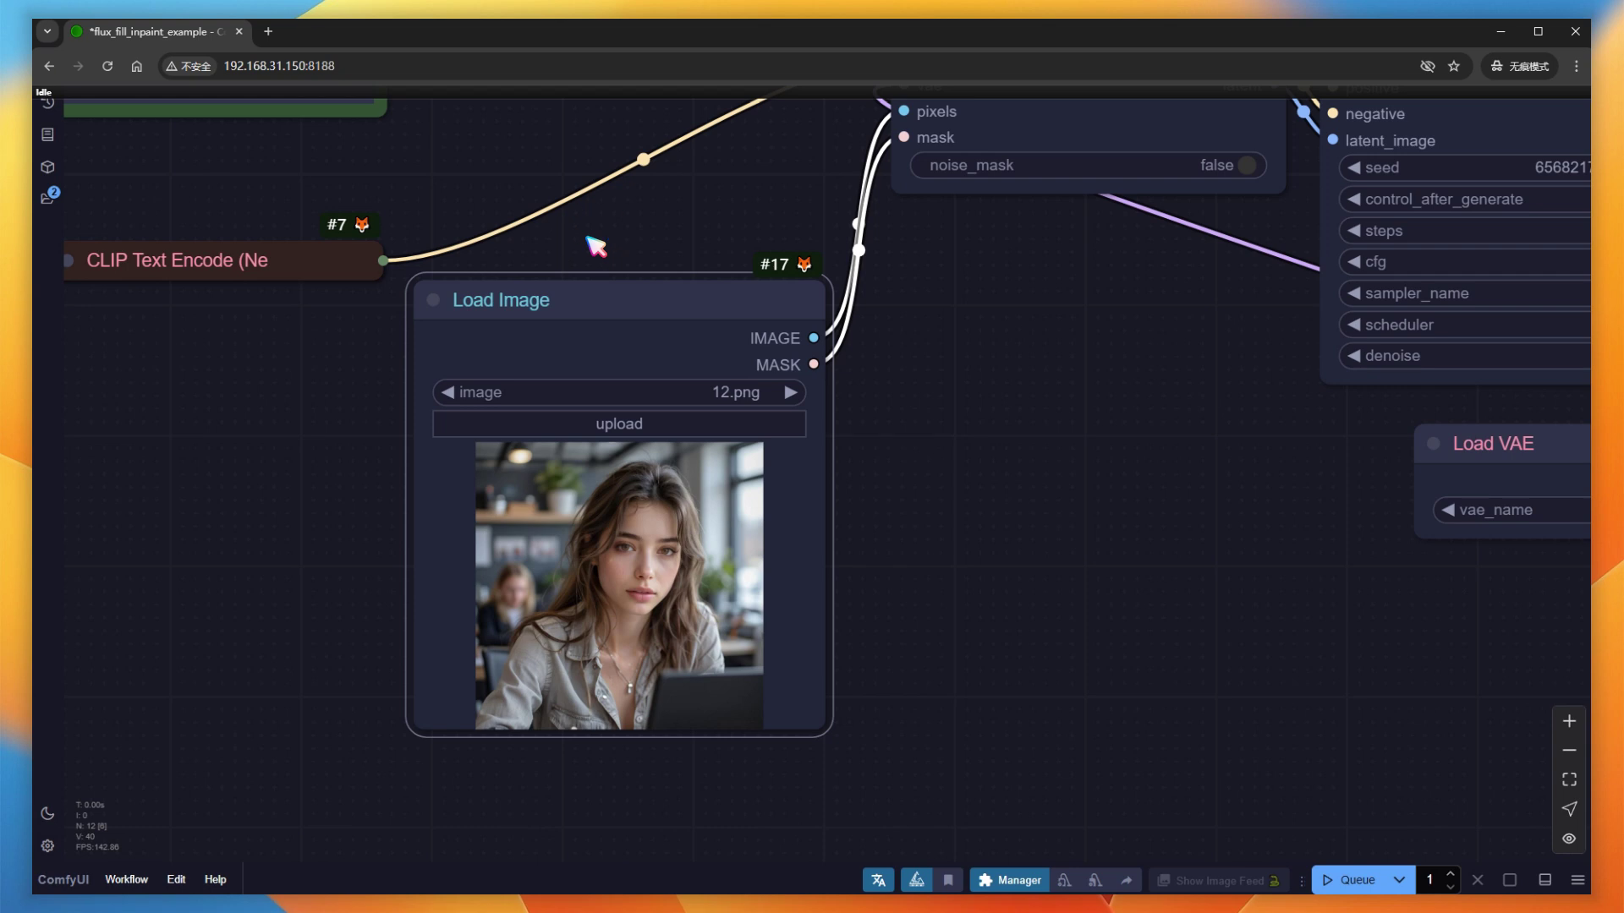
Paint a V-shaped necklace mask around the woman's neckline in the MaskEditor and save it to the Load Image node.
{"action": "scroll", "coordinate": [378, 718], "scroll_direction": "up", "scroll_amount": 4}
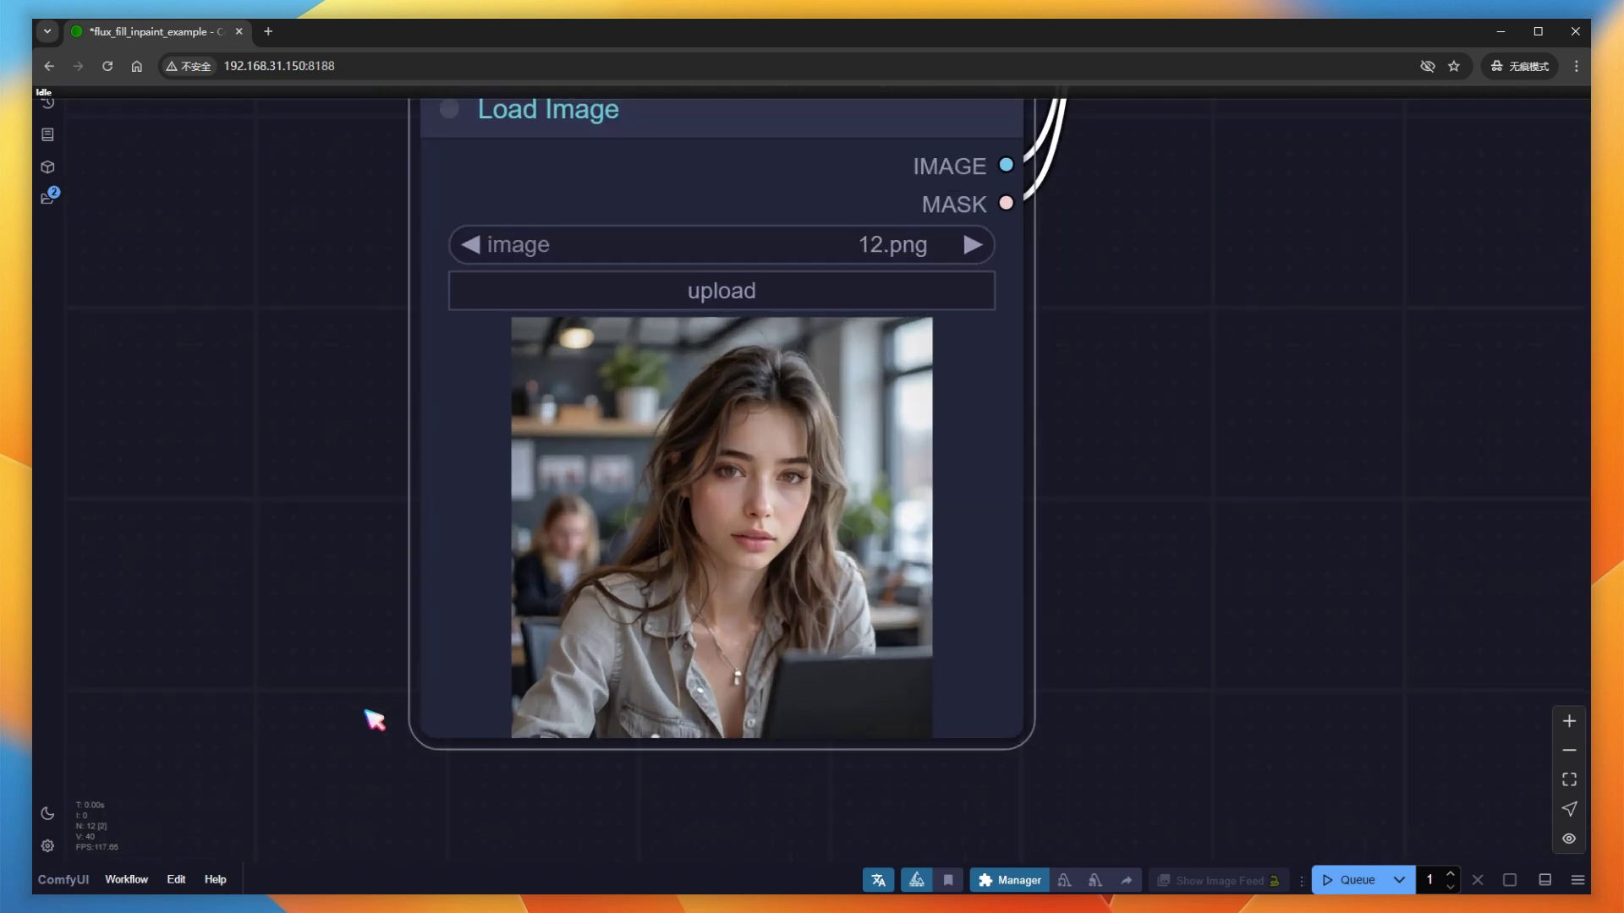
{"action": "right_click", "coordinate": [722, 590]}
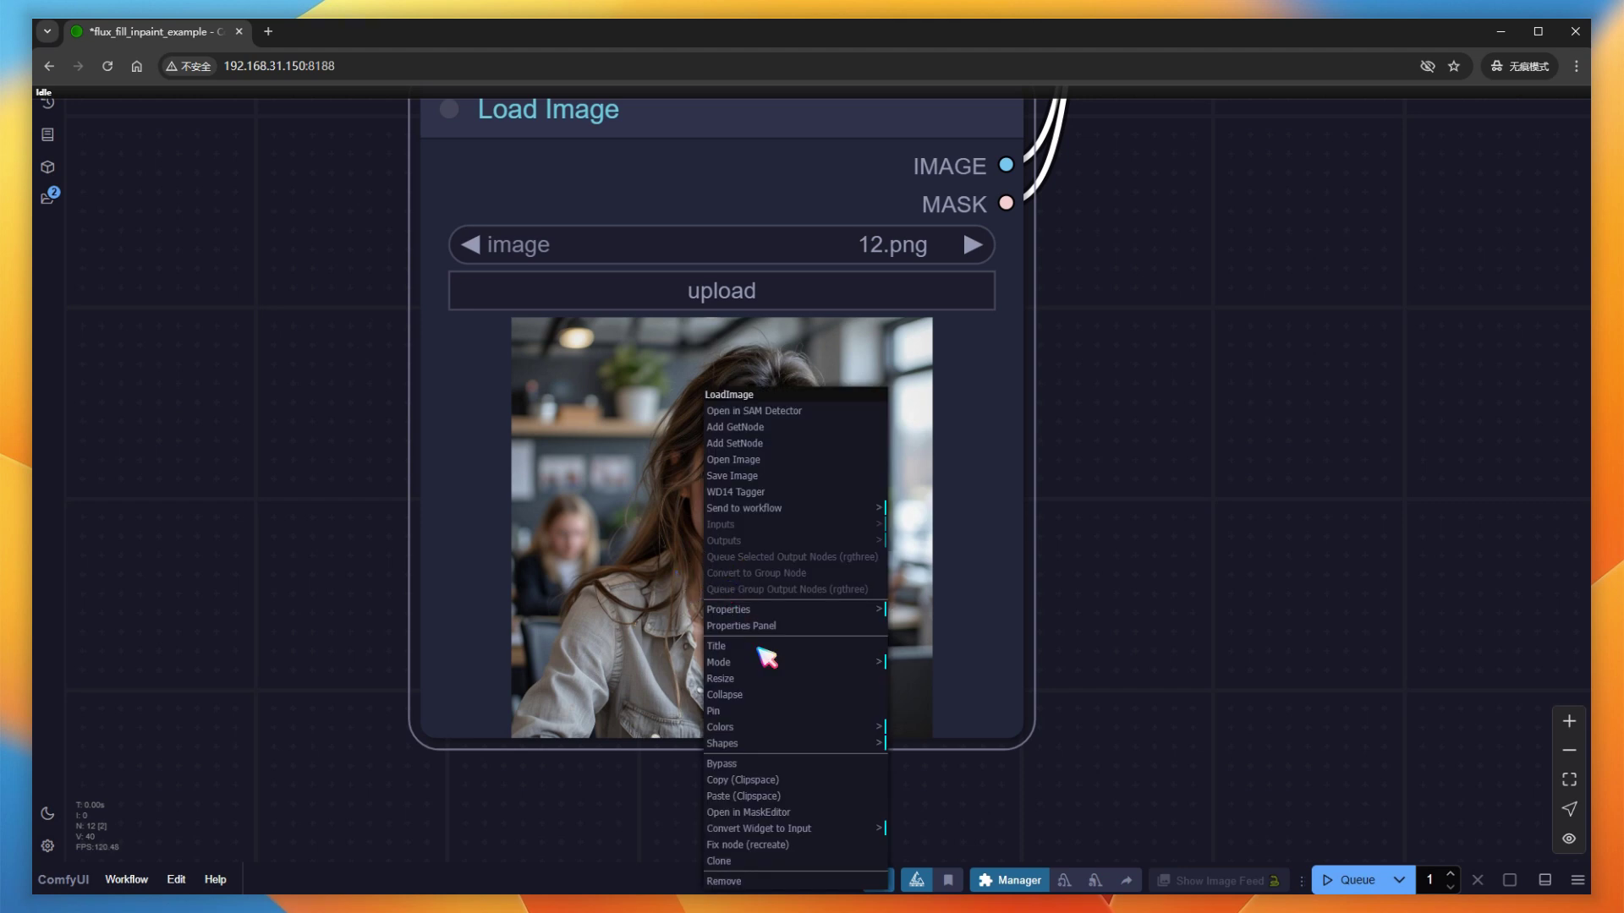
{"action": "left_click", "coordinate": [748, 813]}
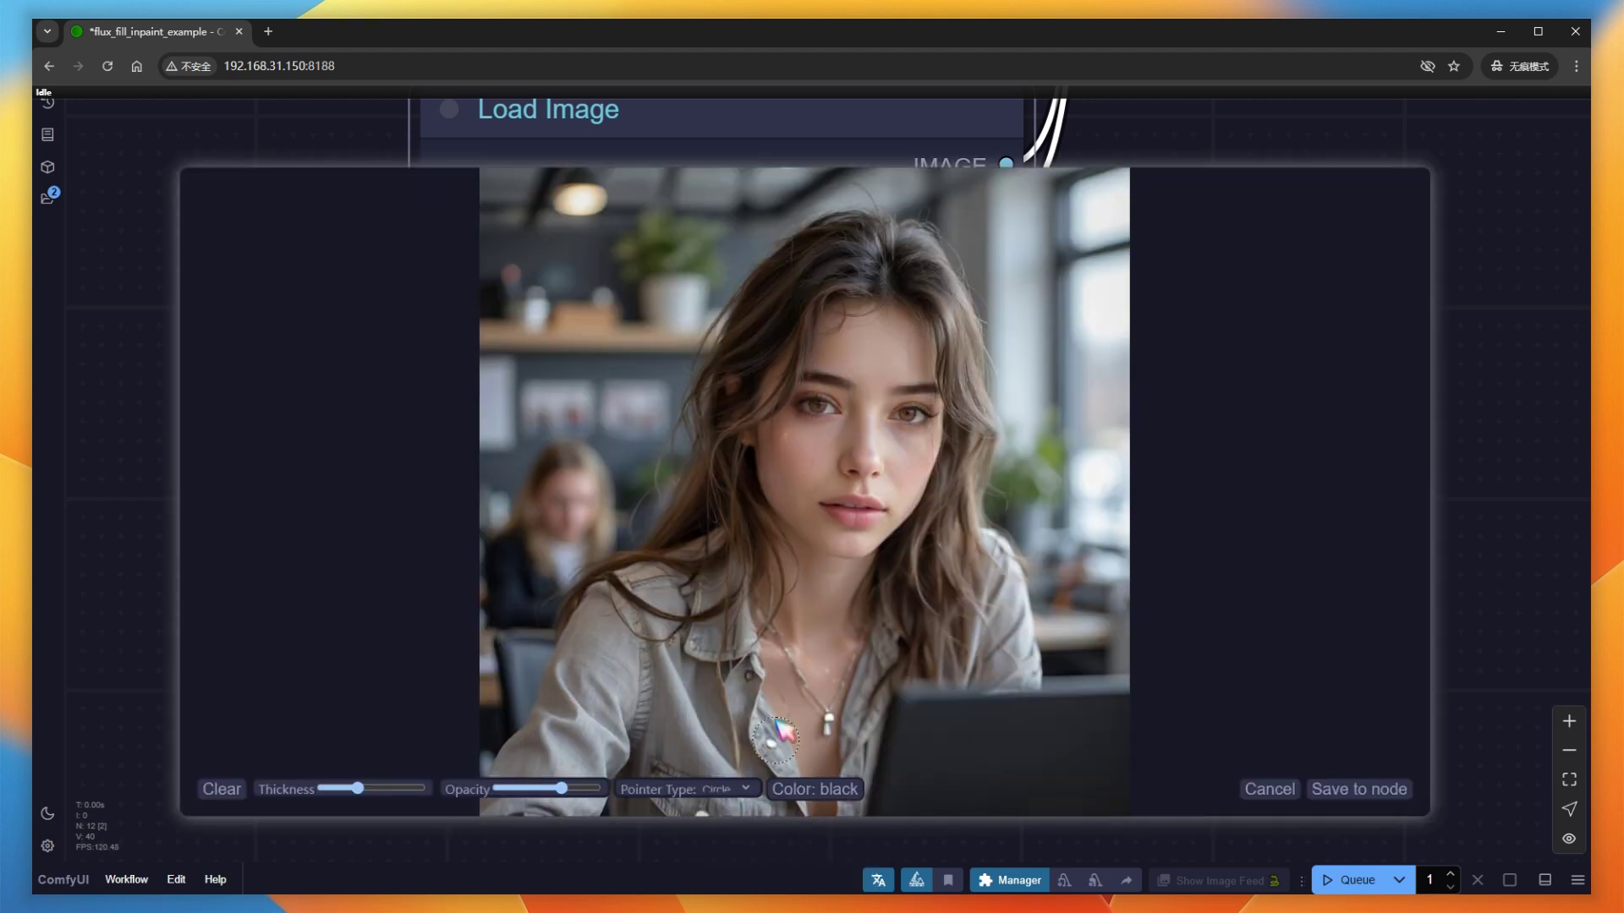
{"action": "scroll", "coordinate": [771, 630], "scroll_direction": "down", "scroll_amount": 2}
{"action": "left_click_drag", "start_coordinate": [764, 606], "coordinate": [832, 729]}
{"action": "left_click_drag", "start_coordinate": [836, 691], "coordinate": [871, 613]}
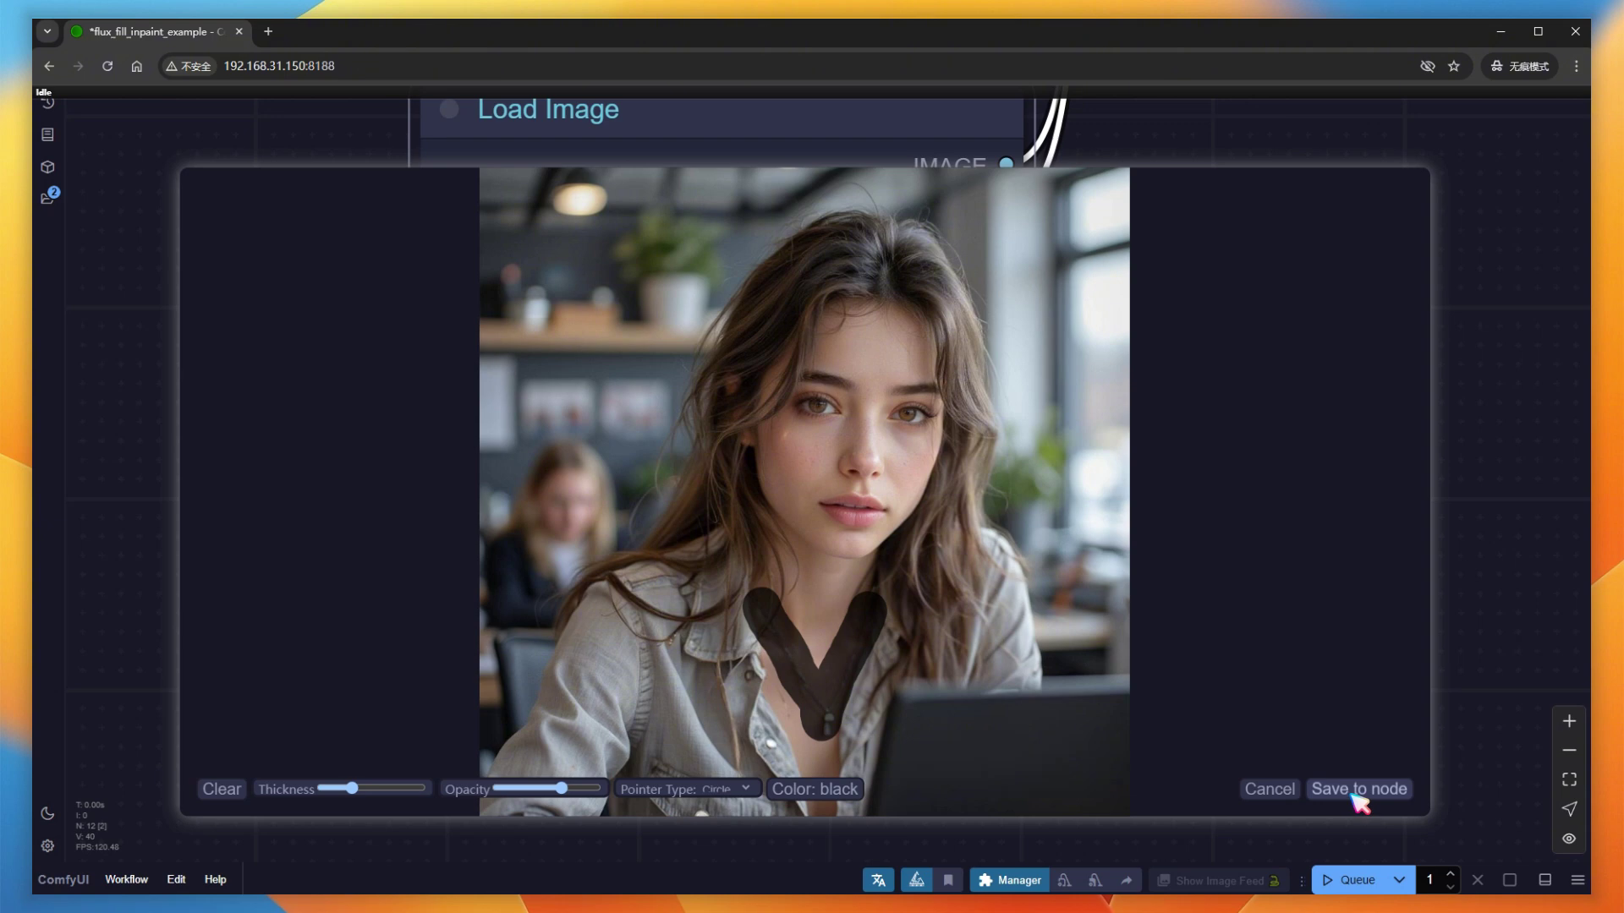
{"action": "left_click", "coordinate": [1358, 790]}
Replace the positive prompt with "pearl necklace" and queue the workflow for generation.
{"action": "left_click_drag", "start_coordinate": [225, 211], "coordinate": [1023, 855]}
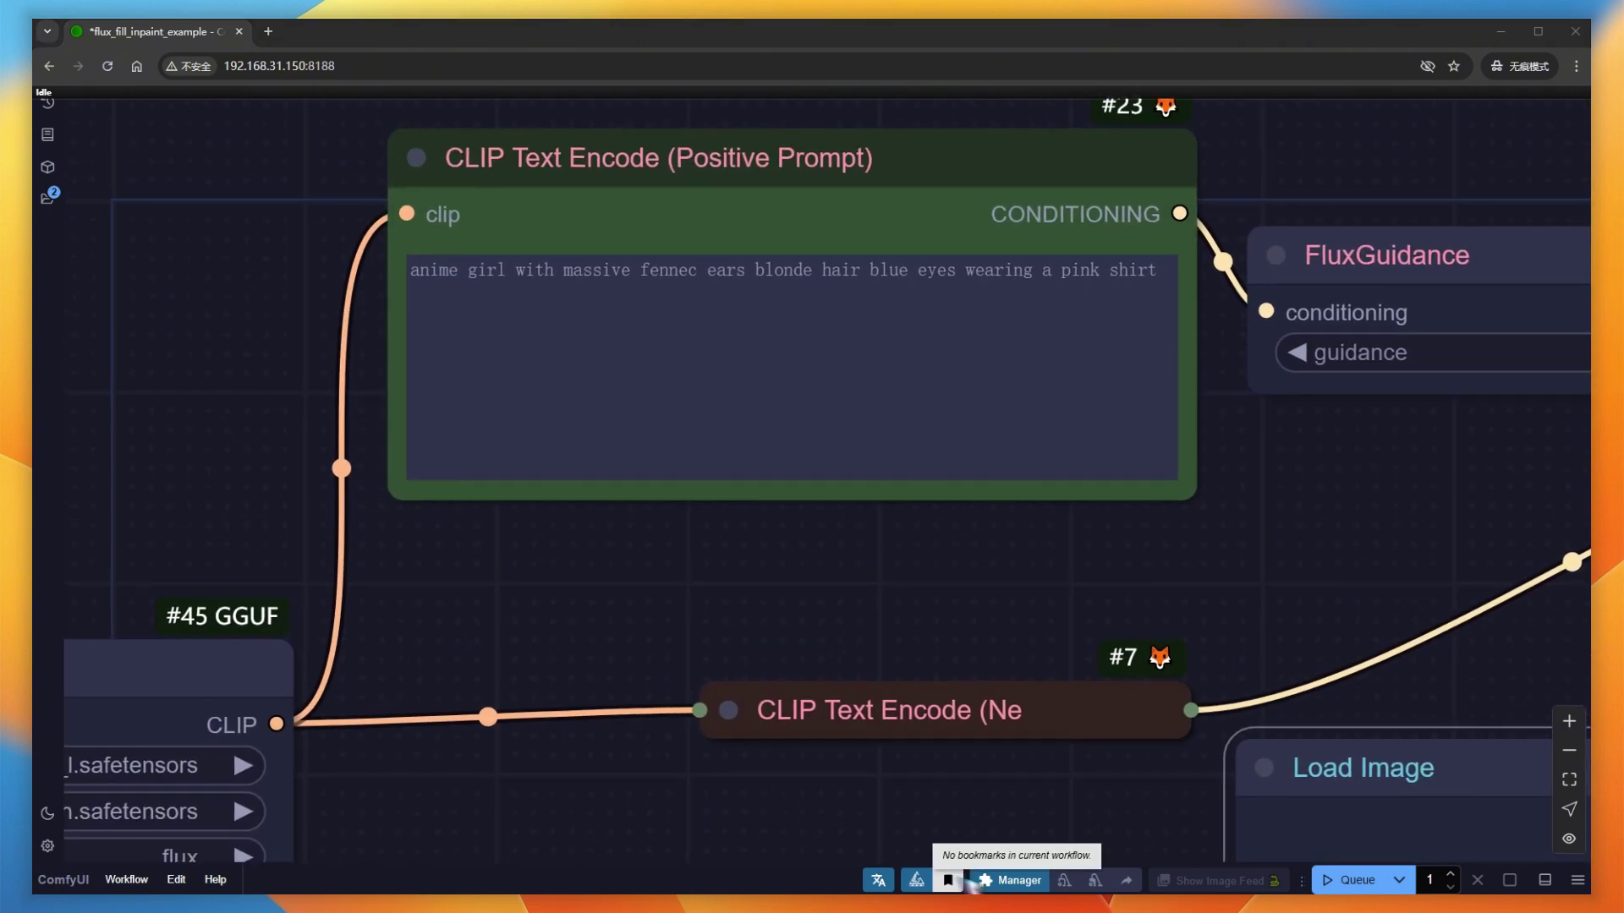
{"action": "left_click", "coordinate": [791, 349]}
{"action": "key", "text": "ctrl+a"}
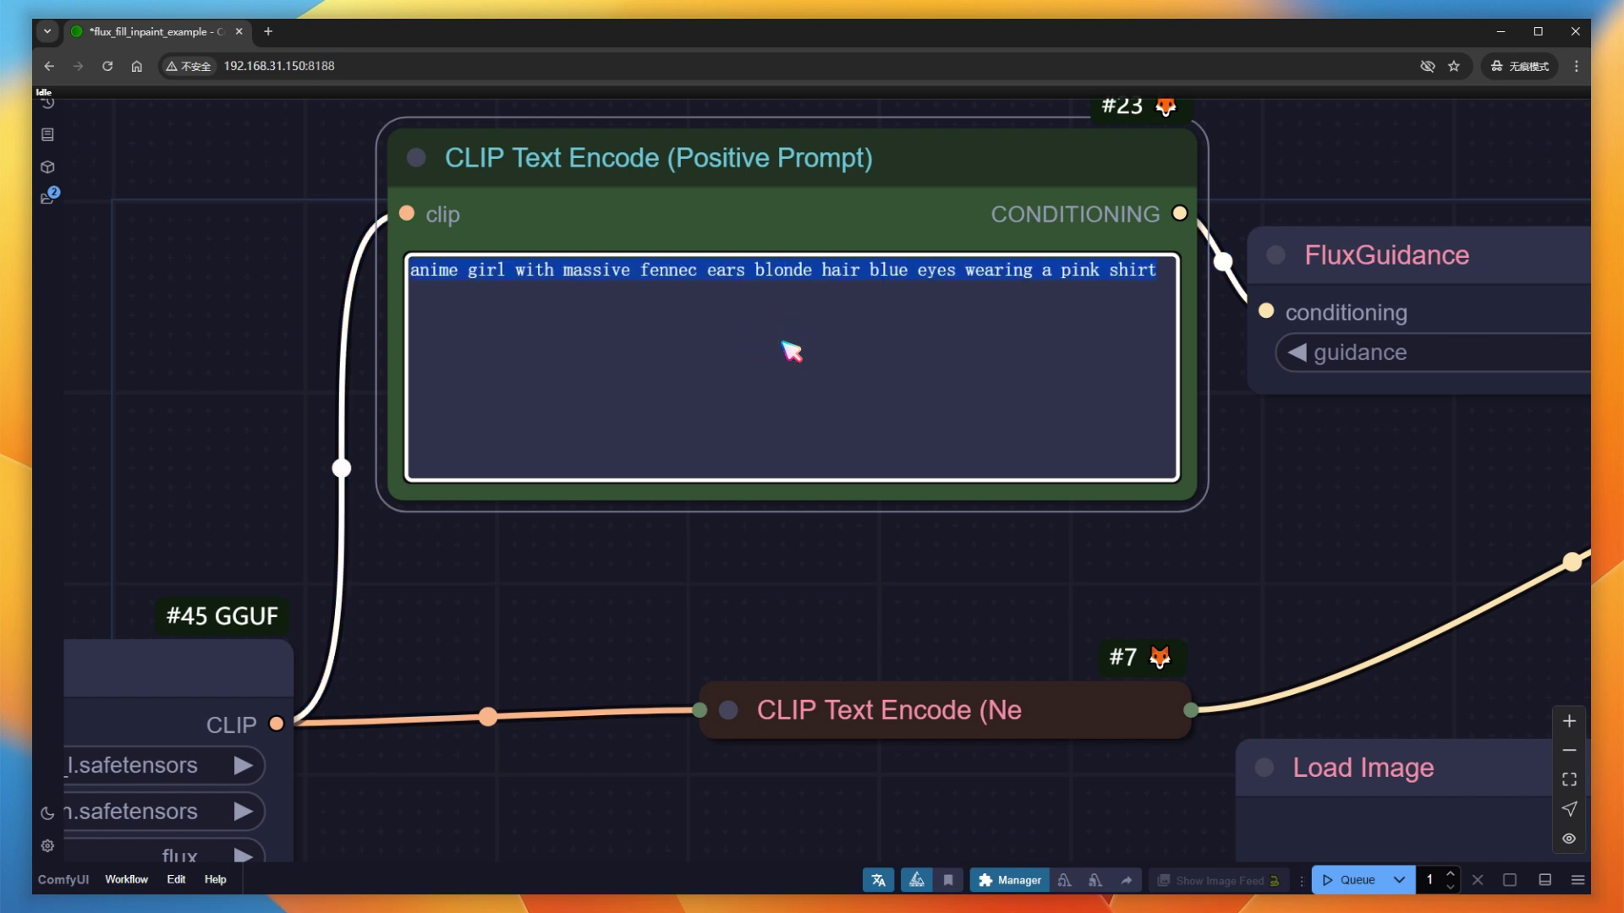
{"action": "type", "text": "pearl necklace"}
{"action": "left_click", "coordinate": [1351, 879]}
{"action": "scroll", "coordinate": [532, 671], "scroll_direction": "down", "scroll_amount": 10}
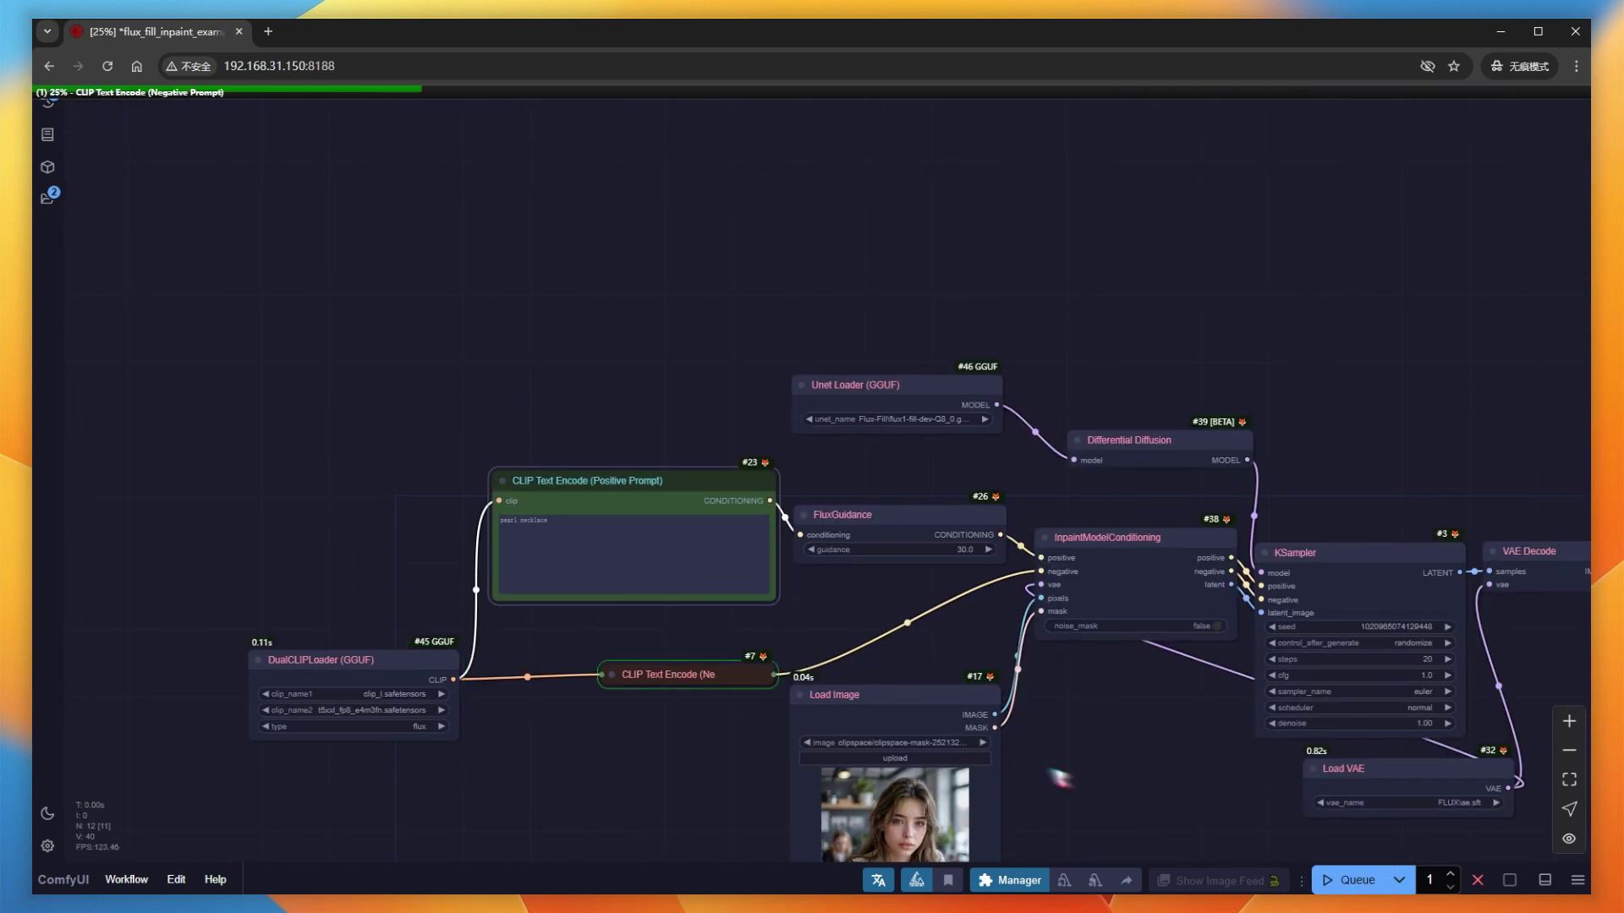
Copy the generated necklace portrait from the Save Image node and paste it into the Load Image node.
{"action": "scroll", "coordinate": [857, 718], "scroll_direction": "right", "scroll_amount": 8}
{"action": "scroll", "coordinate": [857, 718], "scroll_direction": "down", "scroll_amount": 4}
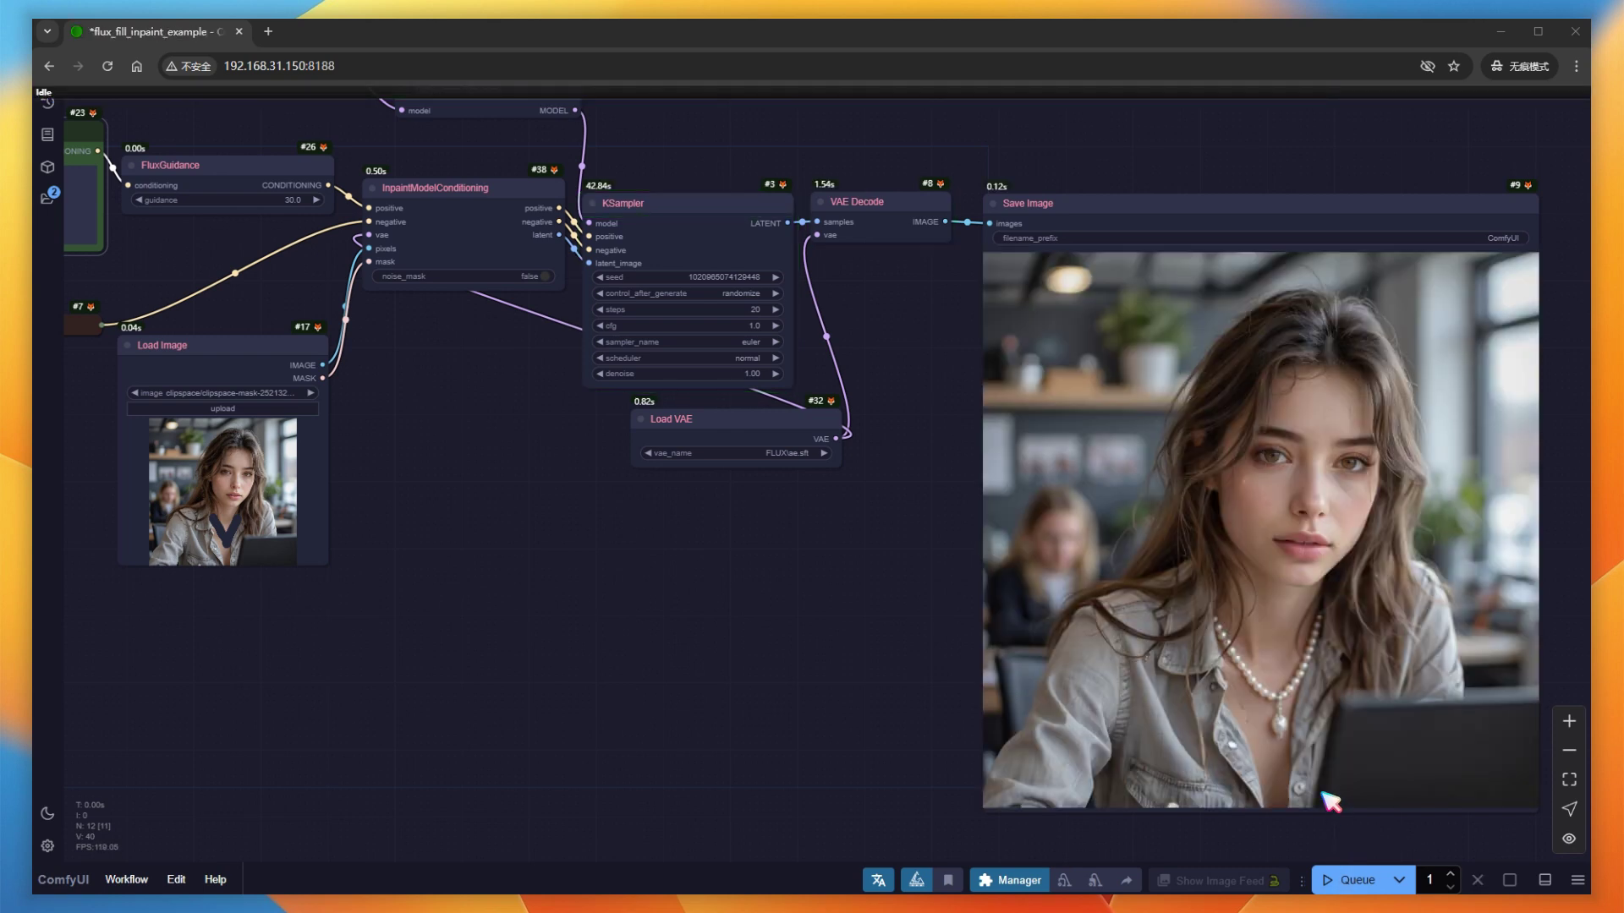
{"action": "scroll", "coordinate": [1359, 788], "scroll_direction": "up", "scroll_amount": 4}
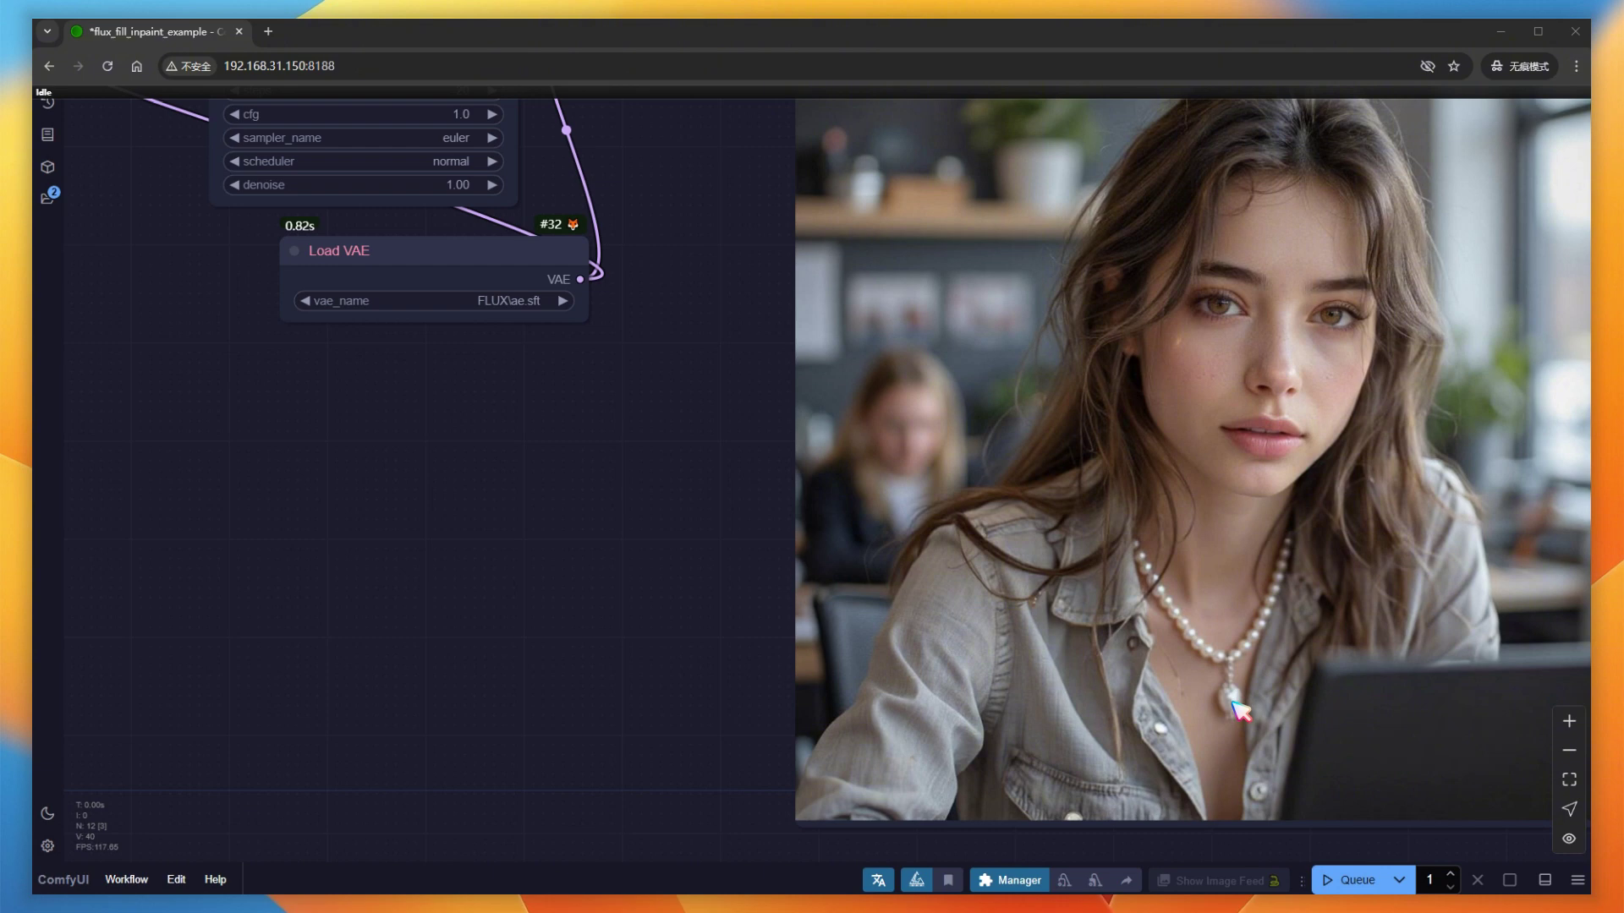
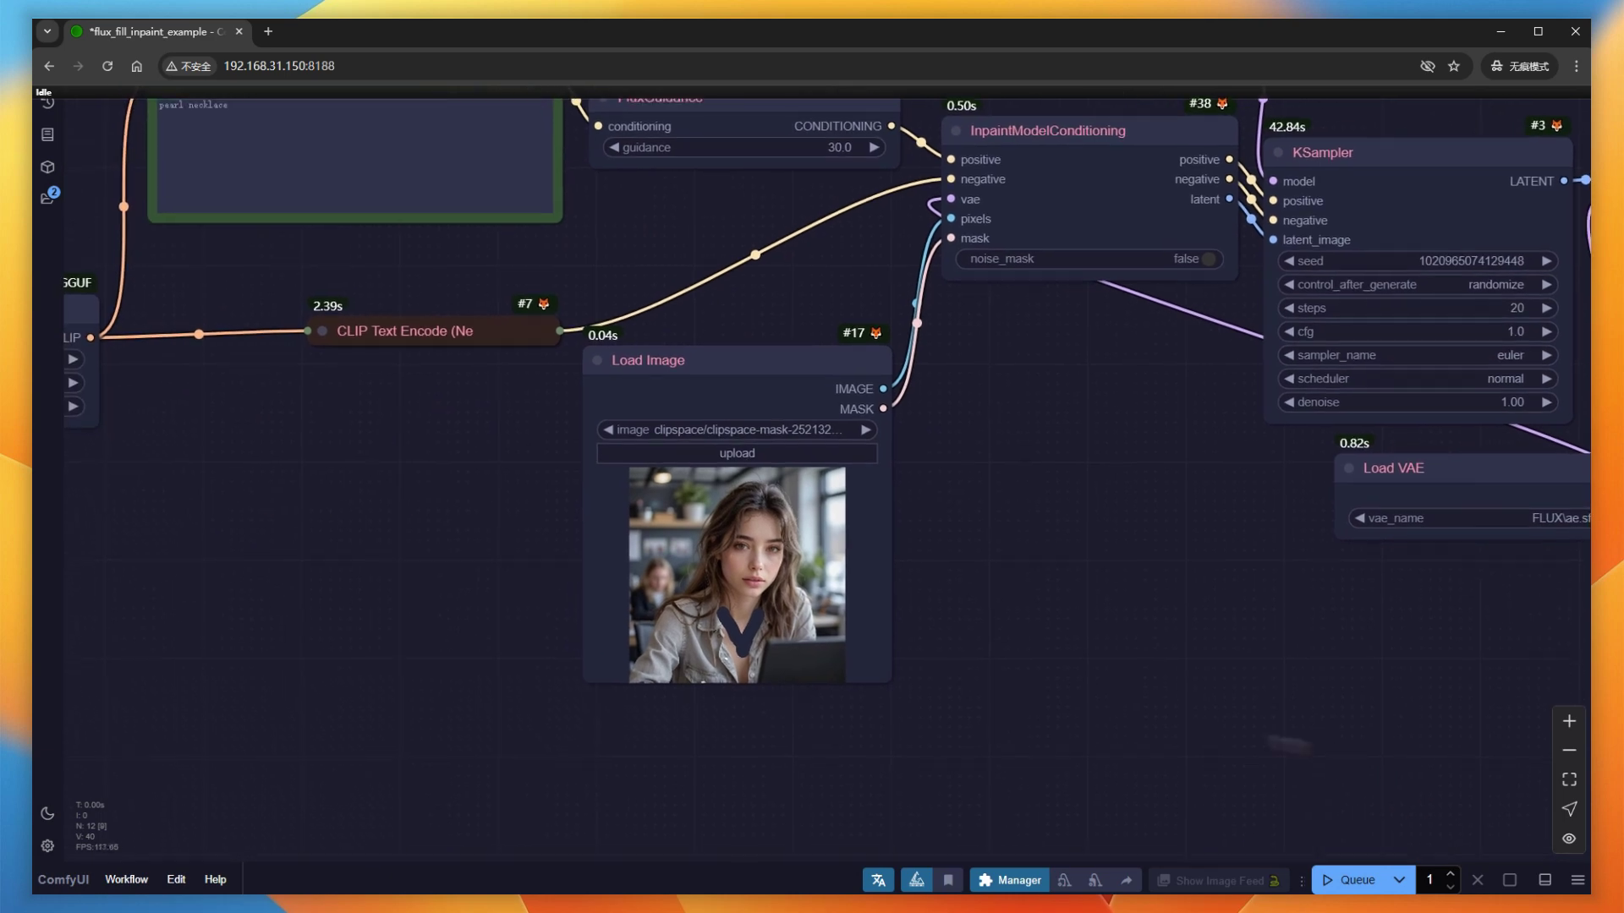
{"action": "scroll", "coordinate": [729, 687], "scroll_direction": "up", "scroll_amount": 5}
{"action": "right_click", "coordinate": [726, 472]}
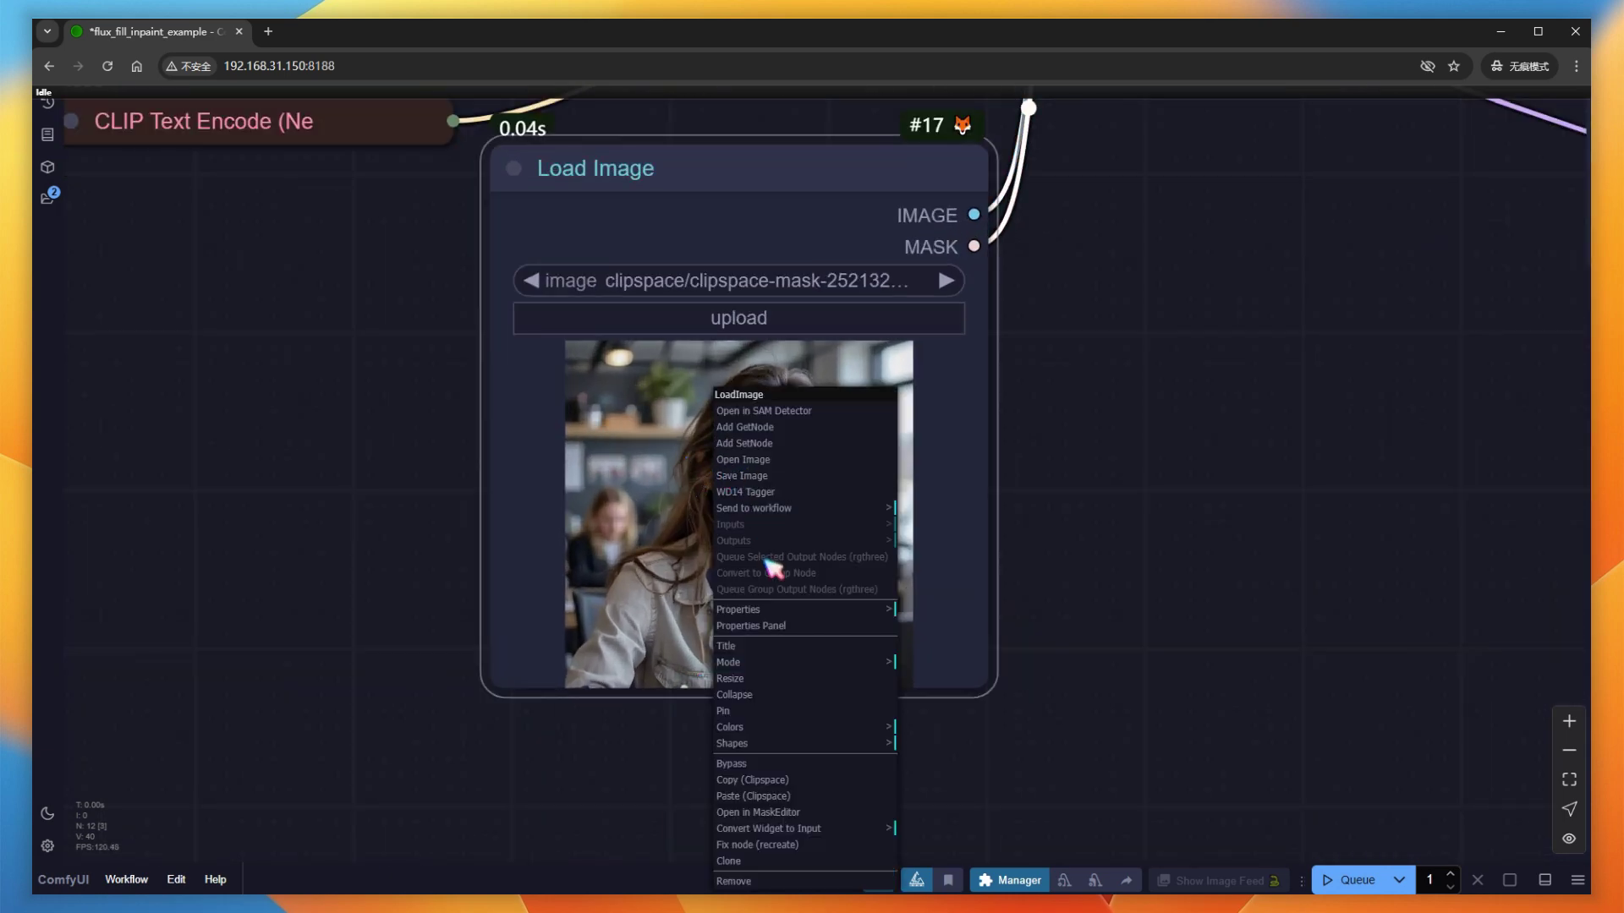
{"action": "left_click", "coordinate": [766, 797]}
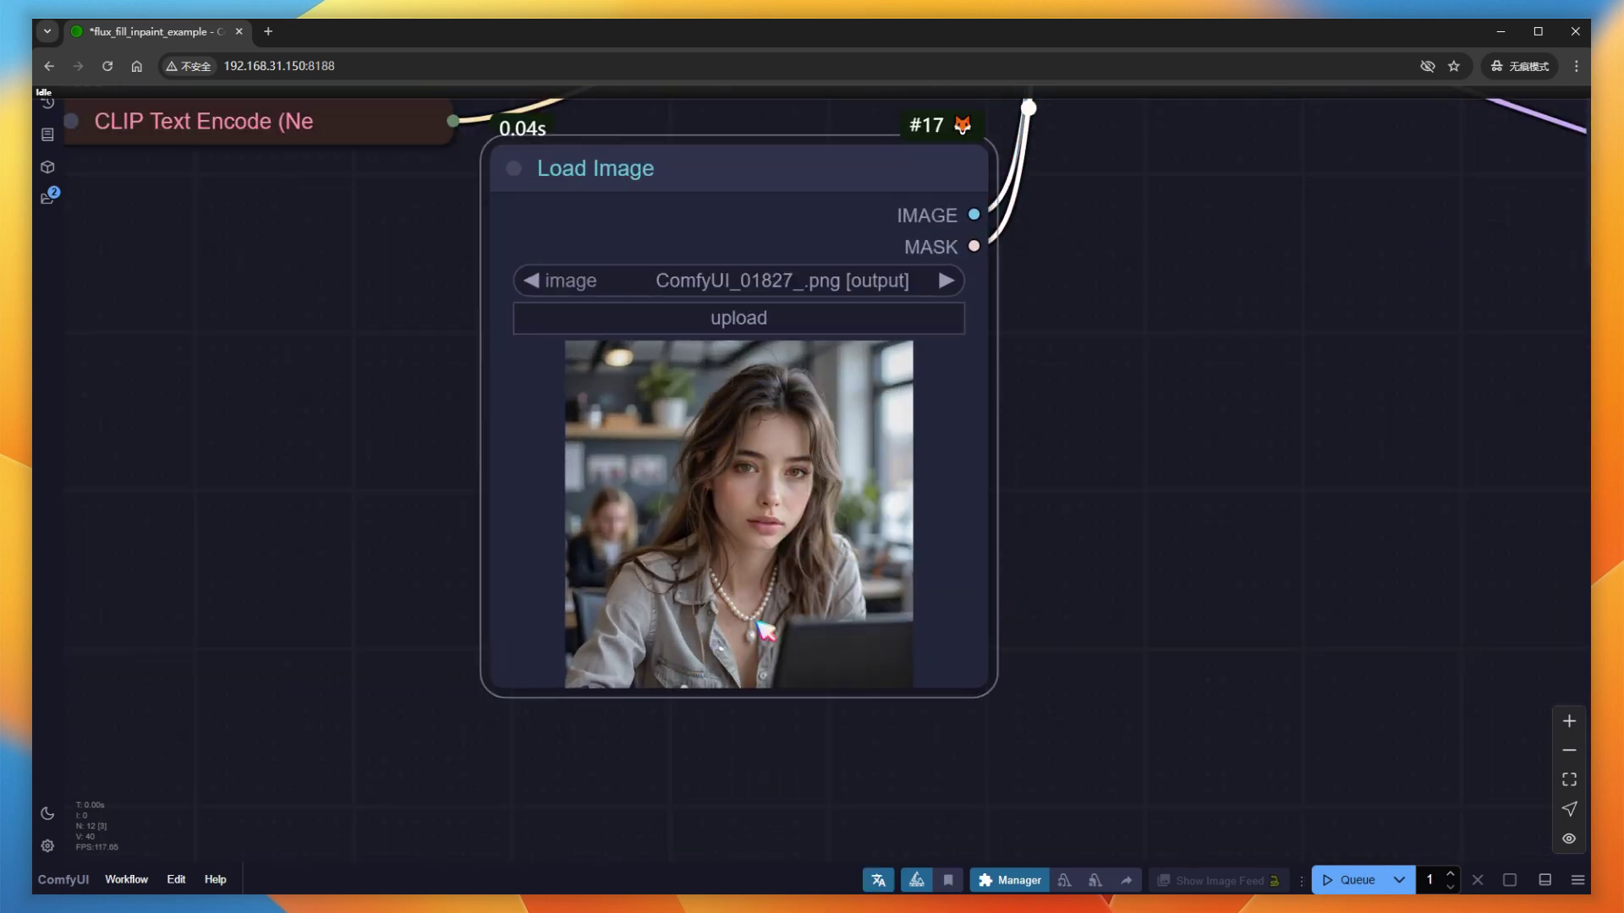
Paint a small oval mask on the woman's shirt sleeve near the shoulder in the MaskEditor and save it to the Load Image node.
{"action": "right_click", "coordinate": [750, 518]}
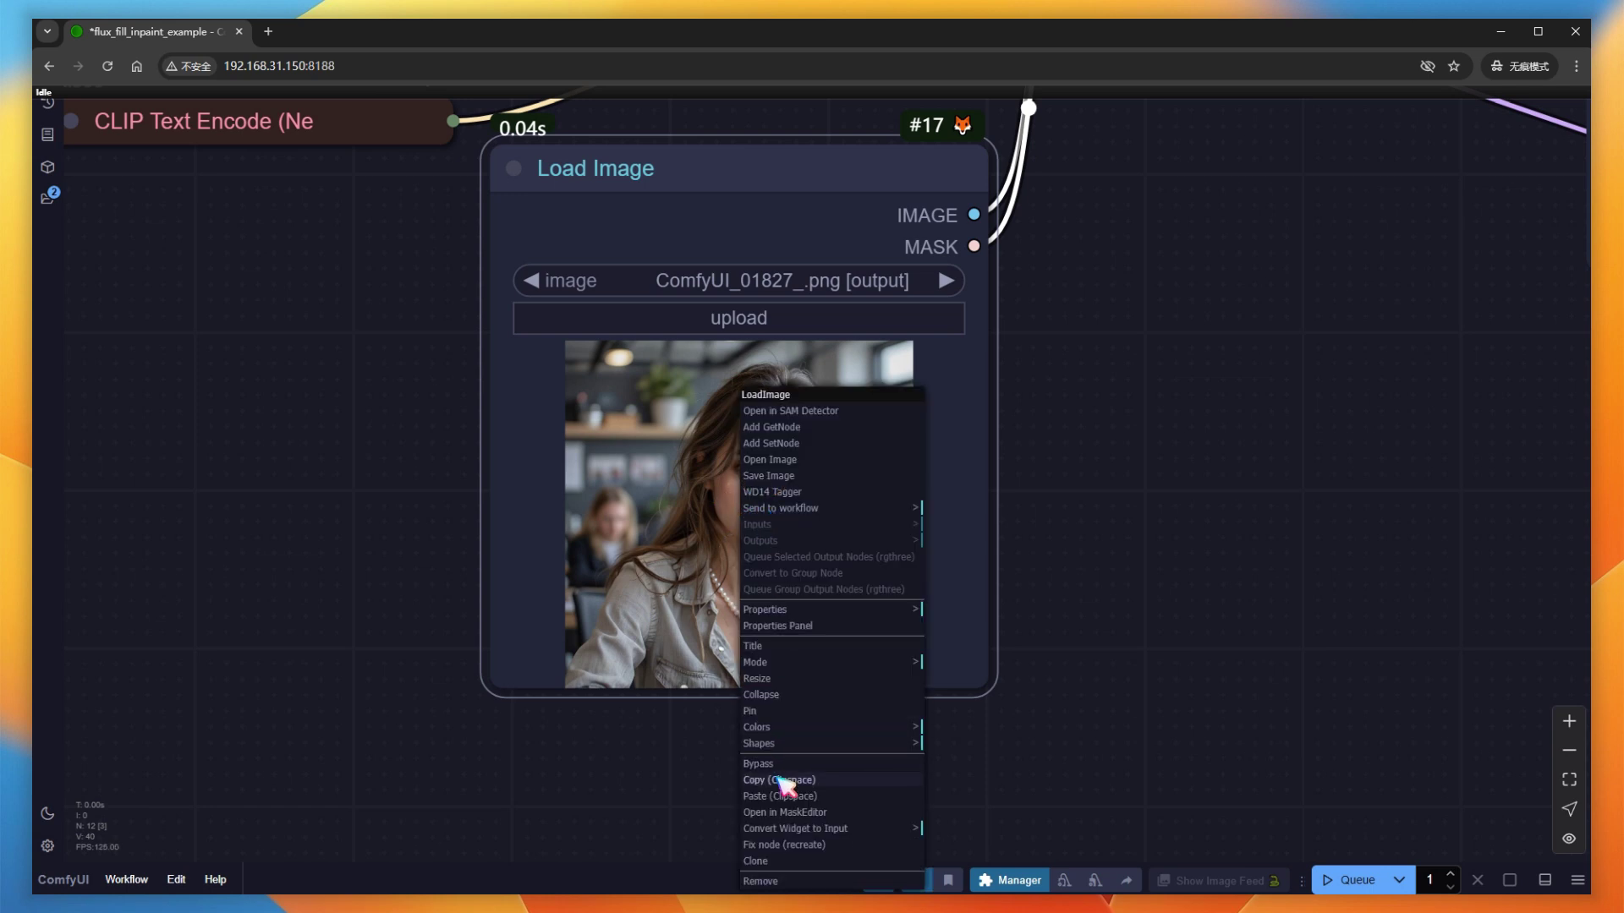
{"action": "left_click", "coordinate": [786, 814]}
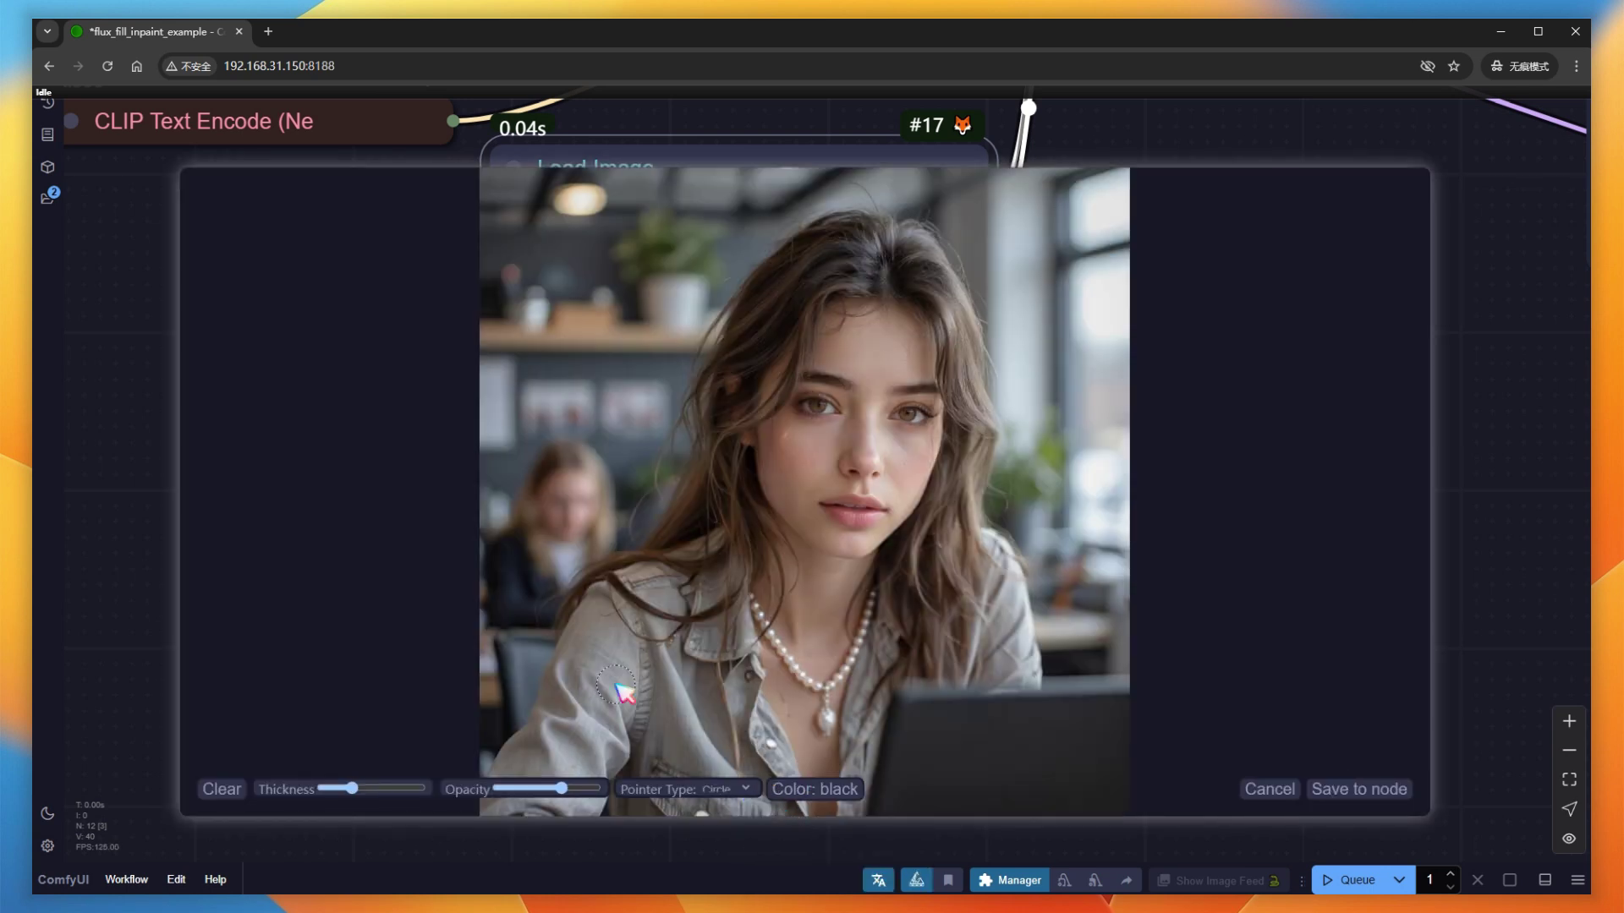
{"action": "mouse_move", "coordinate": [594, 673]}
{"action": "left_mouse_down"}
{"action": "mouse_move", "coordinate": [580, 660]}
{"action": "mouse_move", "coordinate": [614, 647]}
{"action": "mouse_move", "coordinate": [579, 658]}
{"action": "left_mouse_up"}
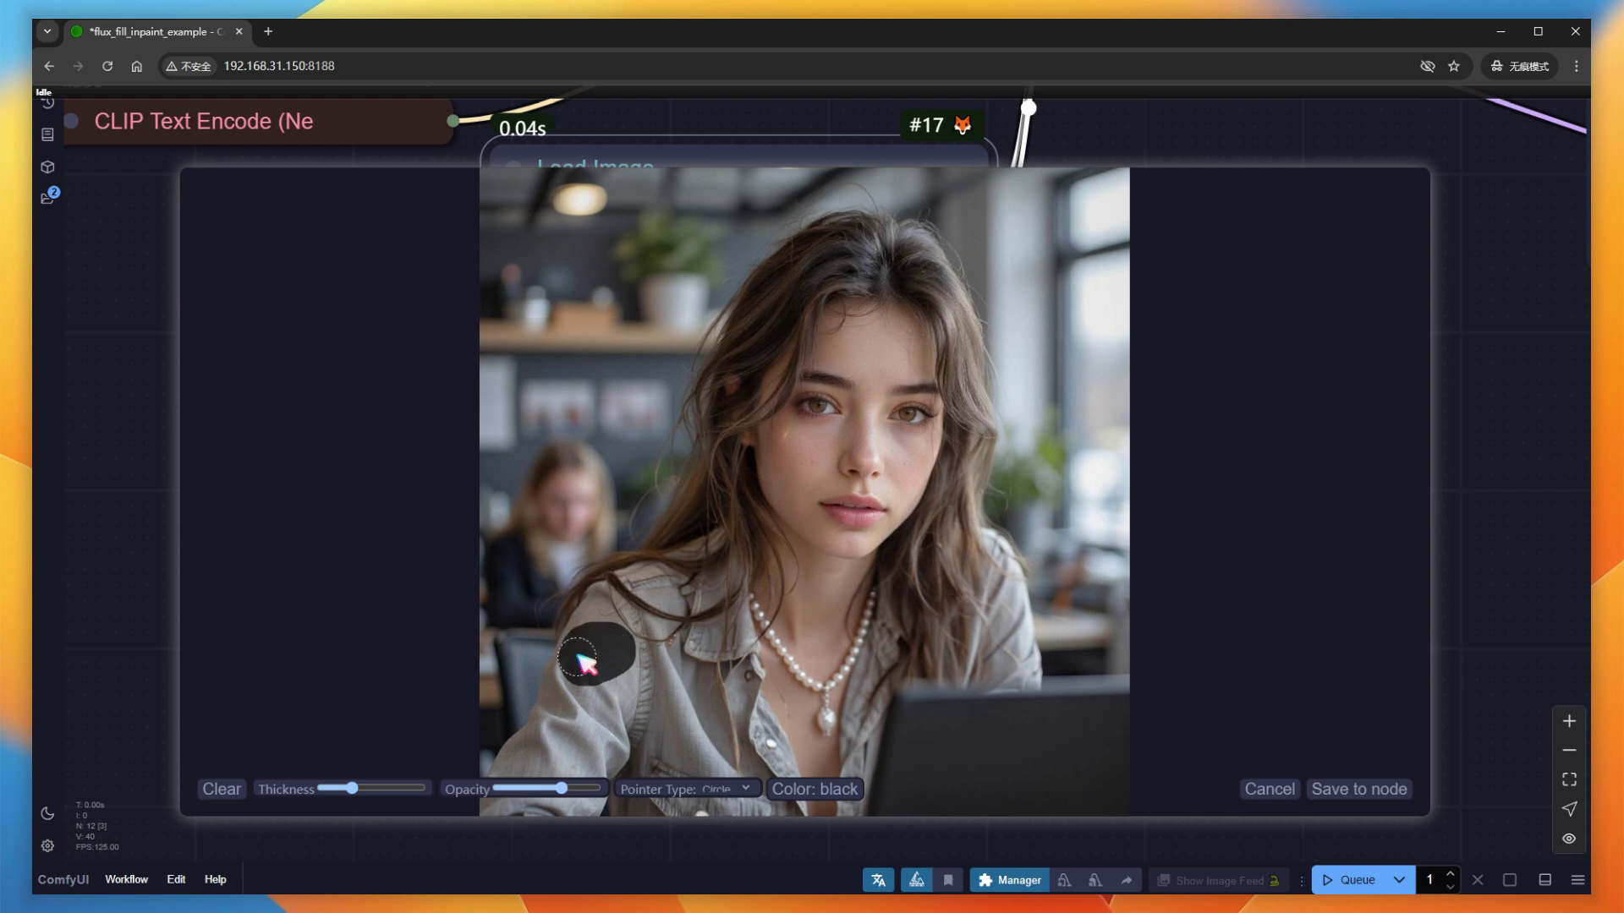
{"action": "left_click", "coordinate": [1344, 788]}
Replace the positive prompt with "minimalist logo design with a sheep element on the cloth" and queue the workflow.
{"action": "left_click_drag", "start_coordinate": [272, 255], "coordinate": [482, 628]}
{"action": "left_click_drag", "start_coordinate": [118, 203], "coordinate": [481, 523]}
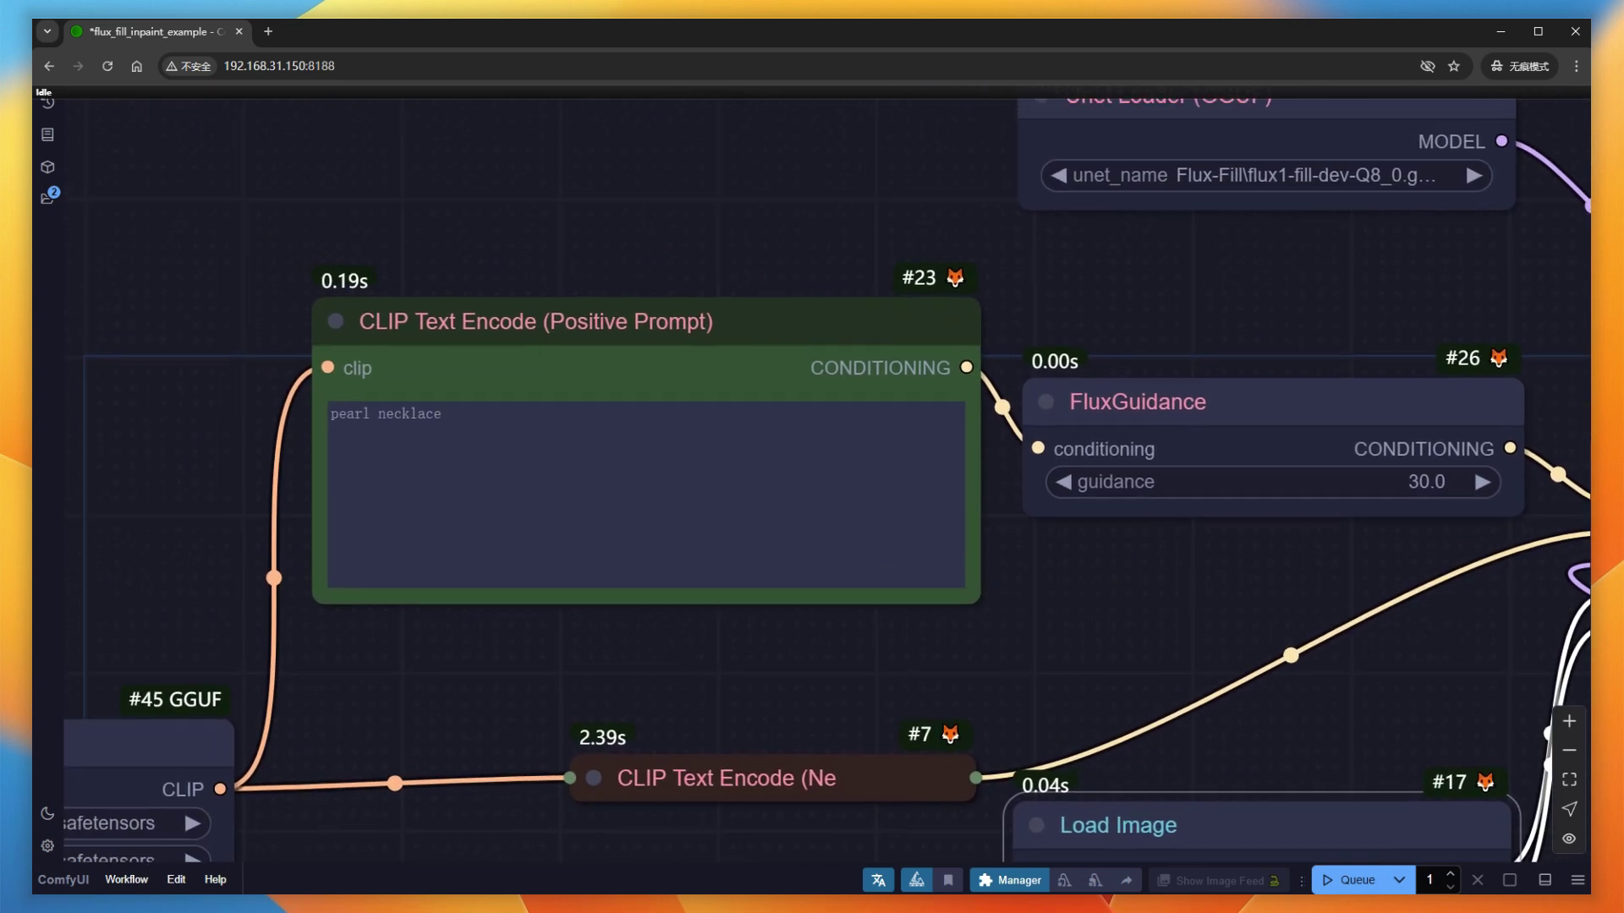
{"action": "left_click_drag", "start_coordinate": [219, 523], "coordinate": [263, 531]}
{"action": "scroll", "coordinate": [262, 531], "scroll_direction": "up", "scroll_amount": 1}
{"action": "triple_click", "coordinate": [609, 428]}
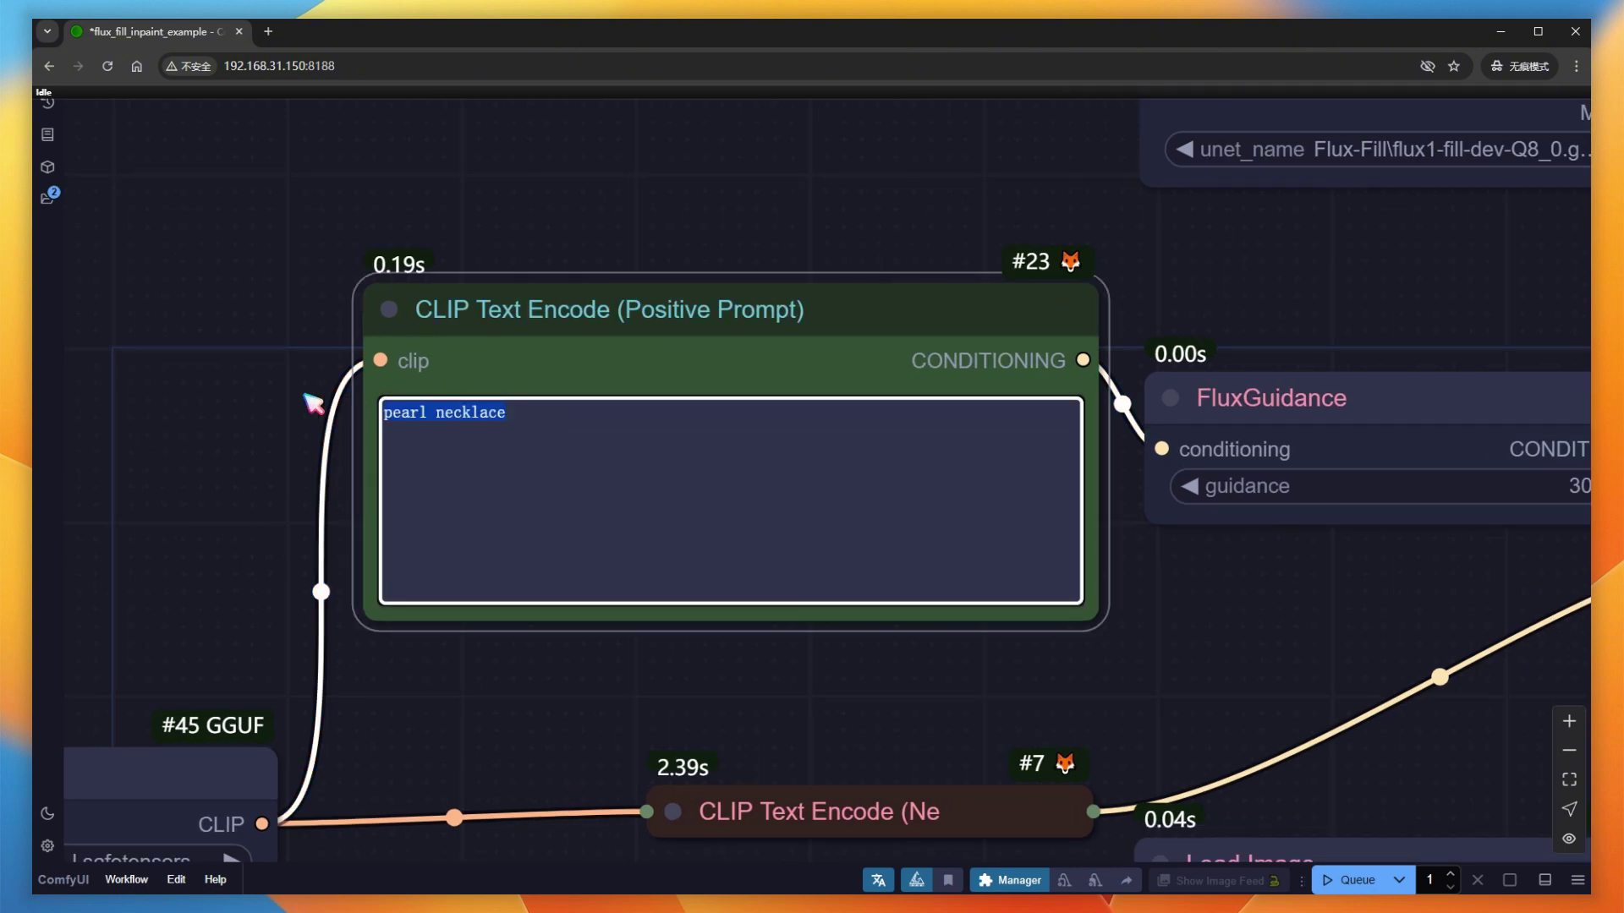
{"action": "type", "text": "minimalist logo des"}
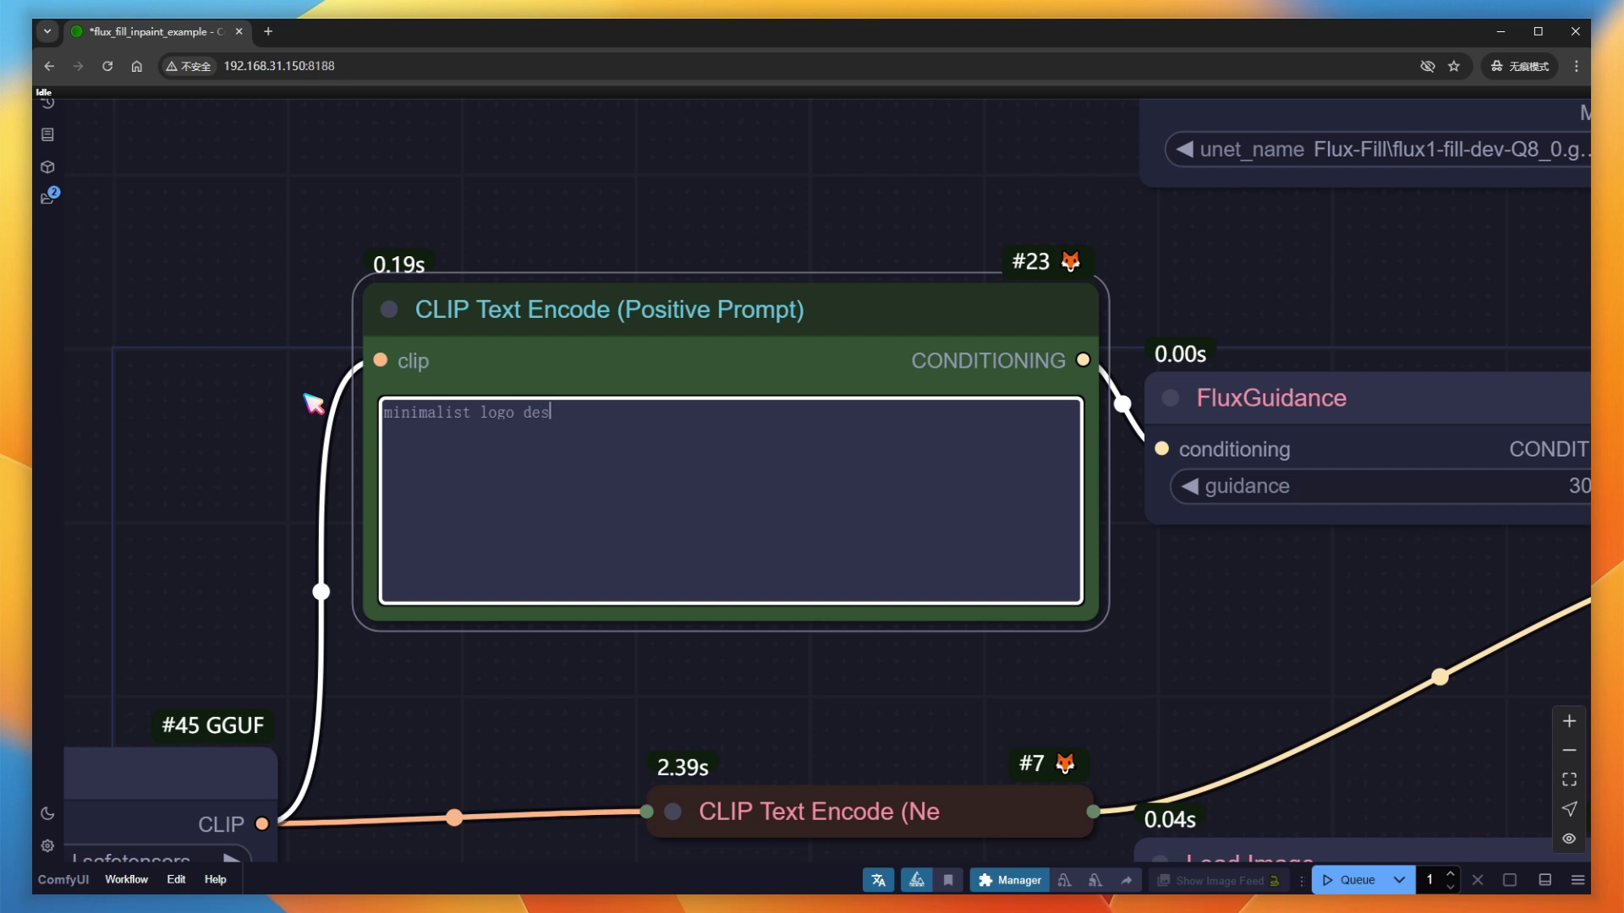
{"action": "type", "text": "ign with a sheep element on the cloth"}
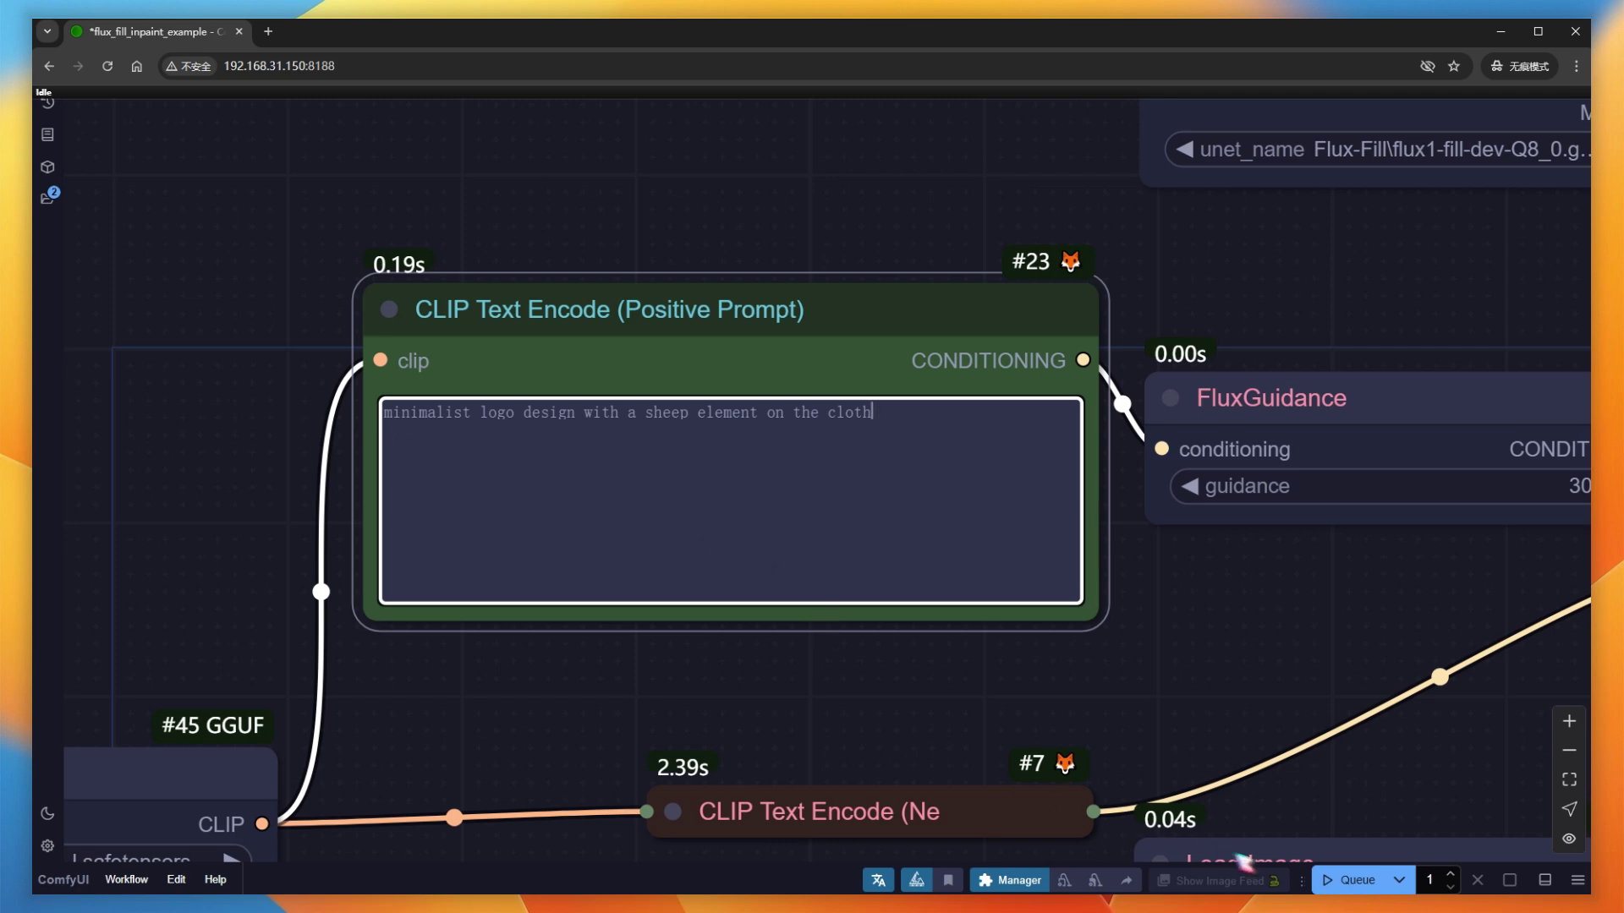
{"action": "left_click", "coordinate": [1353, 881]}
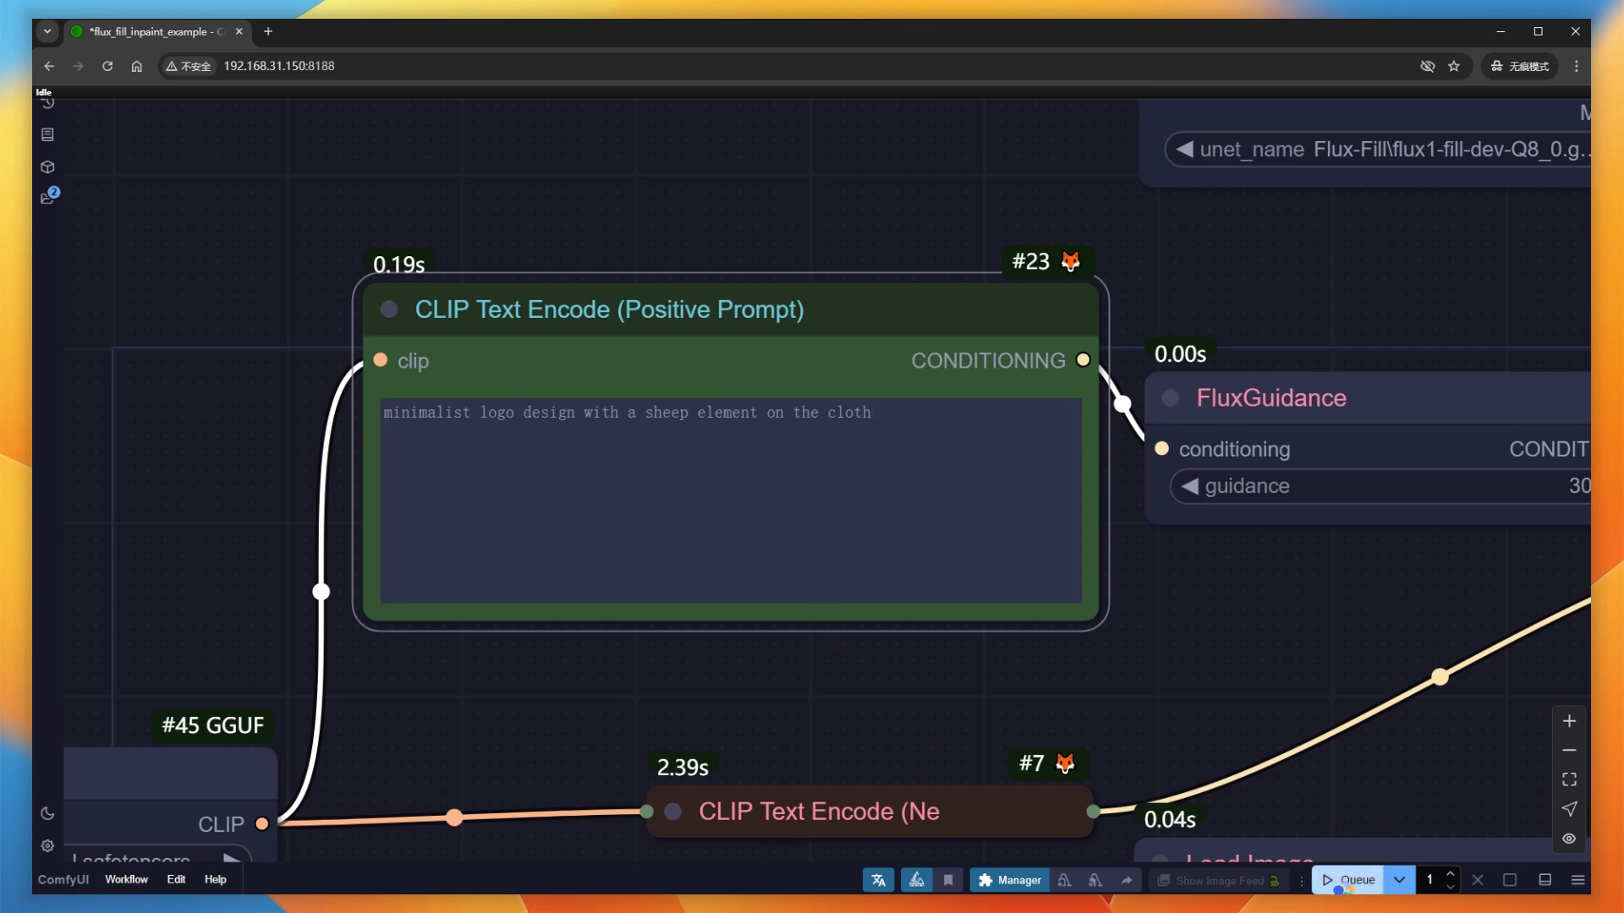
Copy the generated sheep-logo portrait from the Save Image node and paste it into the Load Image node.
{"action": "scroll", "coordinate": [429, 676], "scroll_direction": "down", "scroll_amount": 5}
{"action": "scroll", "coordinate": [979, 790], "scroll_direction": "down", "scroll_amount": 1}
{"action": "left_click_drag", "start_coordinate": [979, 790], "coordinate": [379, 433]}
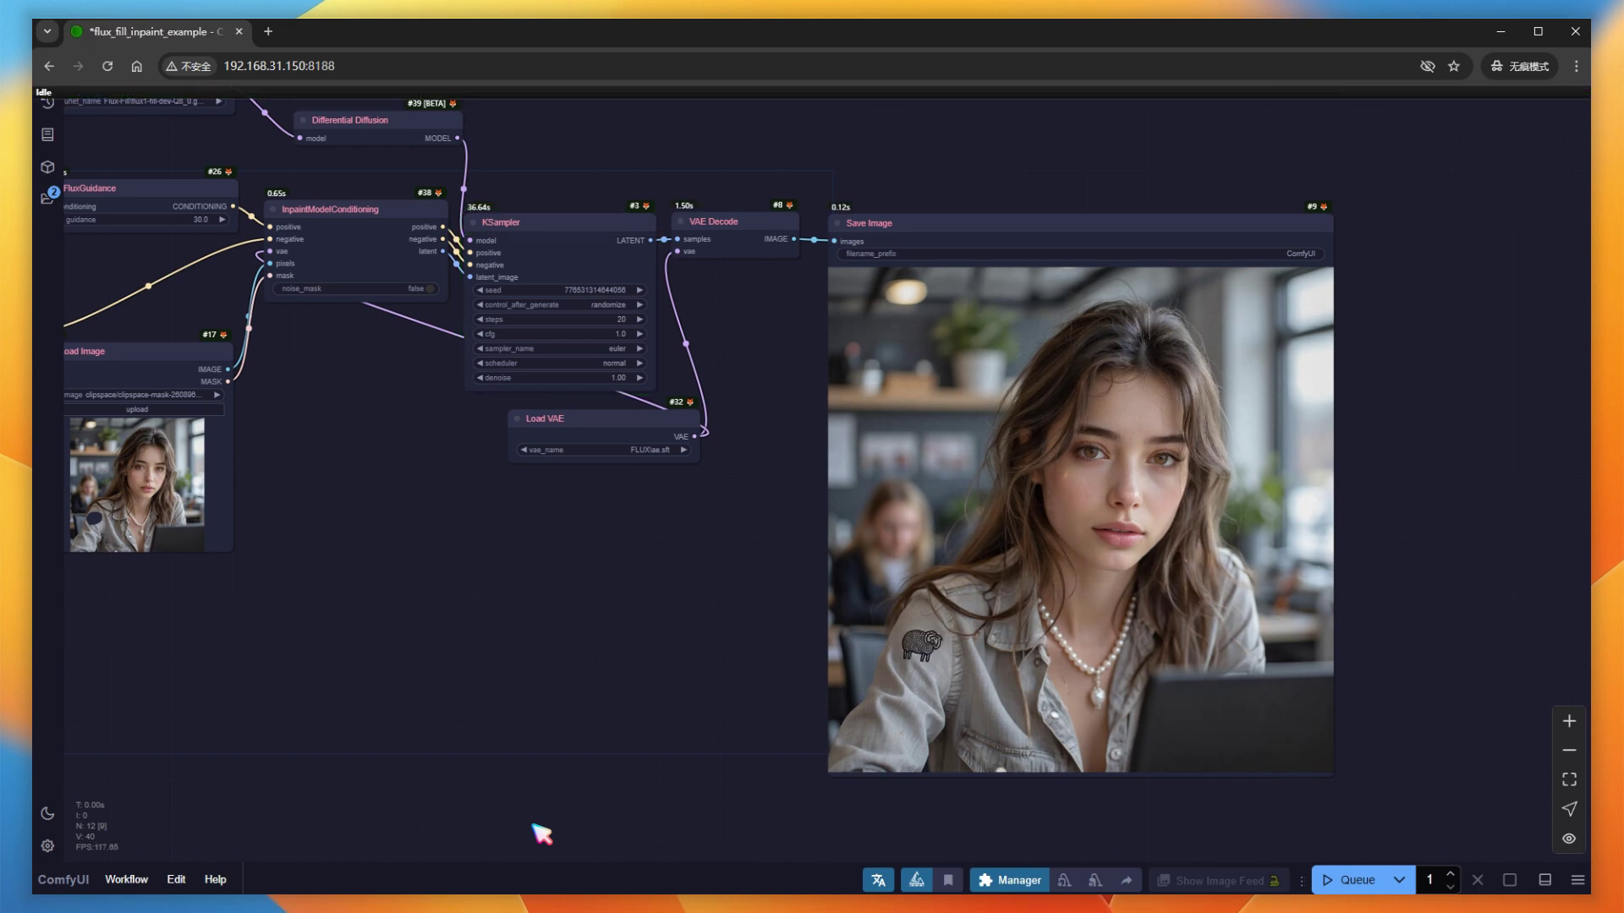
{"action": "scroll", "coordinate": [915, 740], "scroll_direction": "up", "scroll_amount": 10}
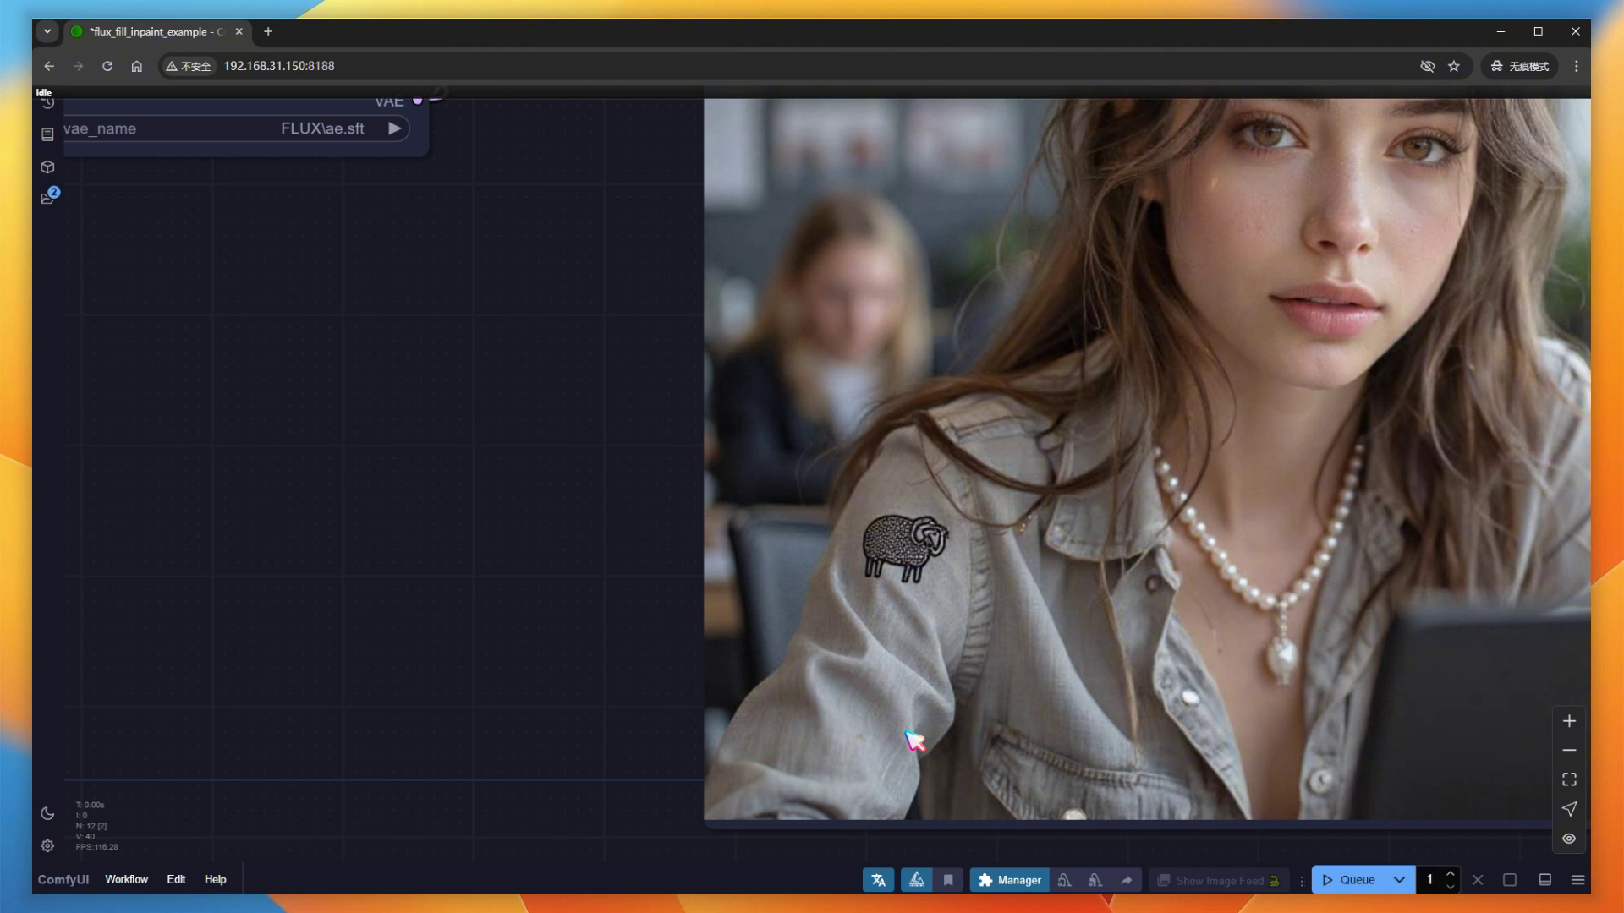
{"action": "scroll", "coordinate": [916, 741], "scroll_direction": "down", "scroll_amount": 10}
{"action": "right_click", "coordinate": [988, 587]}
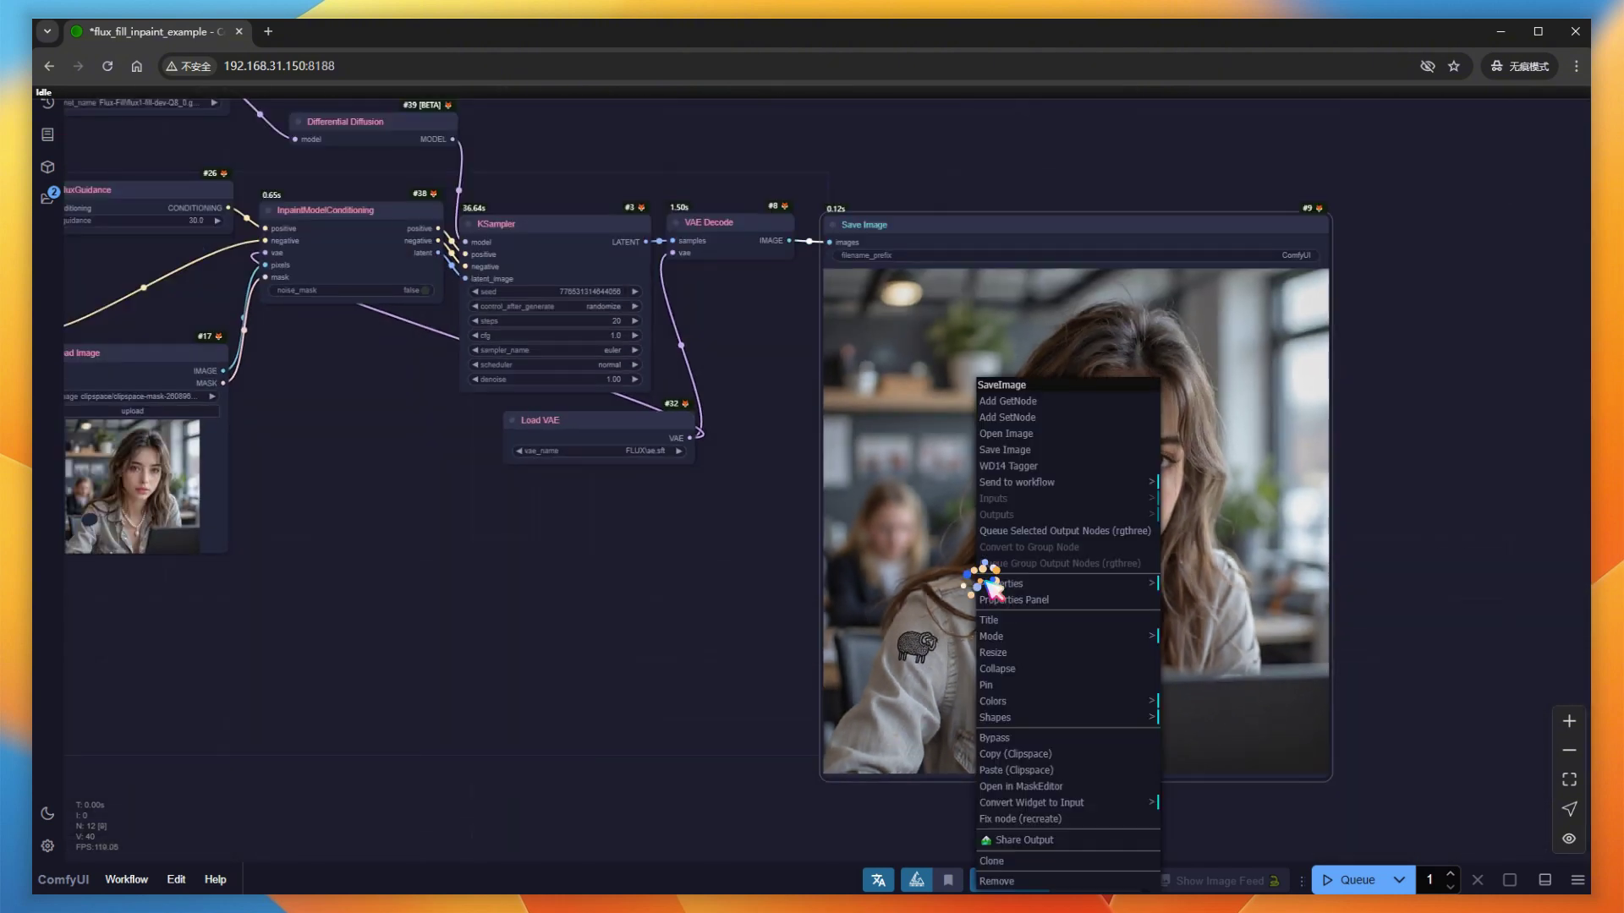
{"action": "left_click", "coordinate": [1032, 769]}
{"action": "left_click_drag", "start_coordinate": [290, 652], "coordinate": [730, 707]}
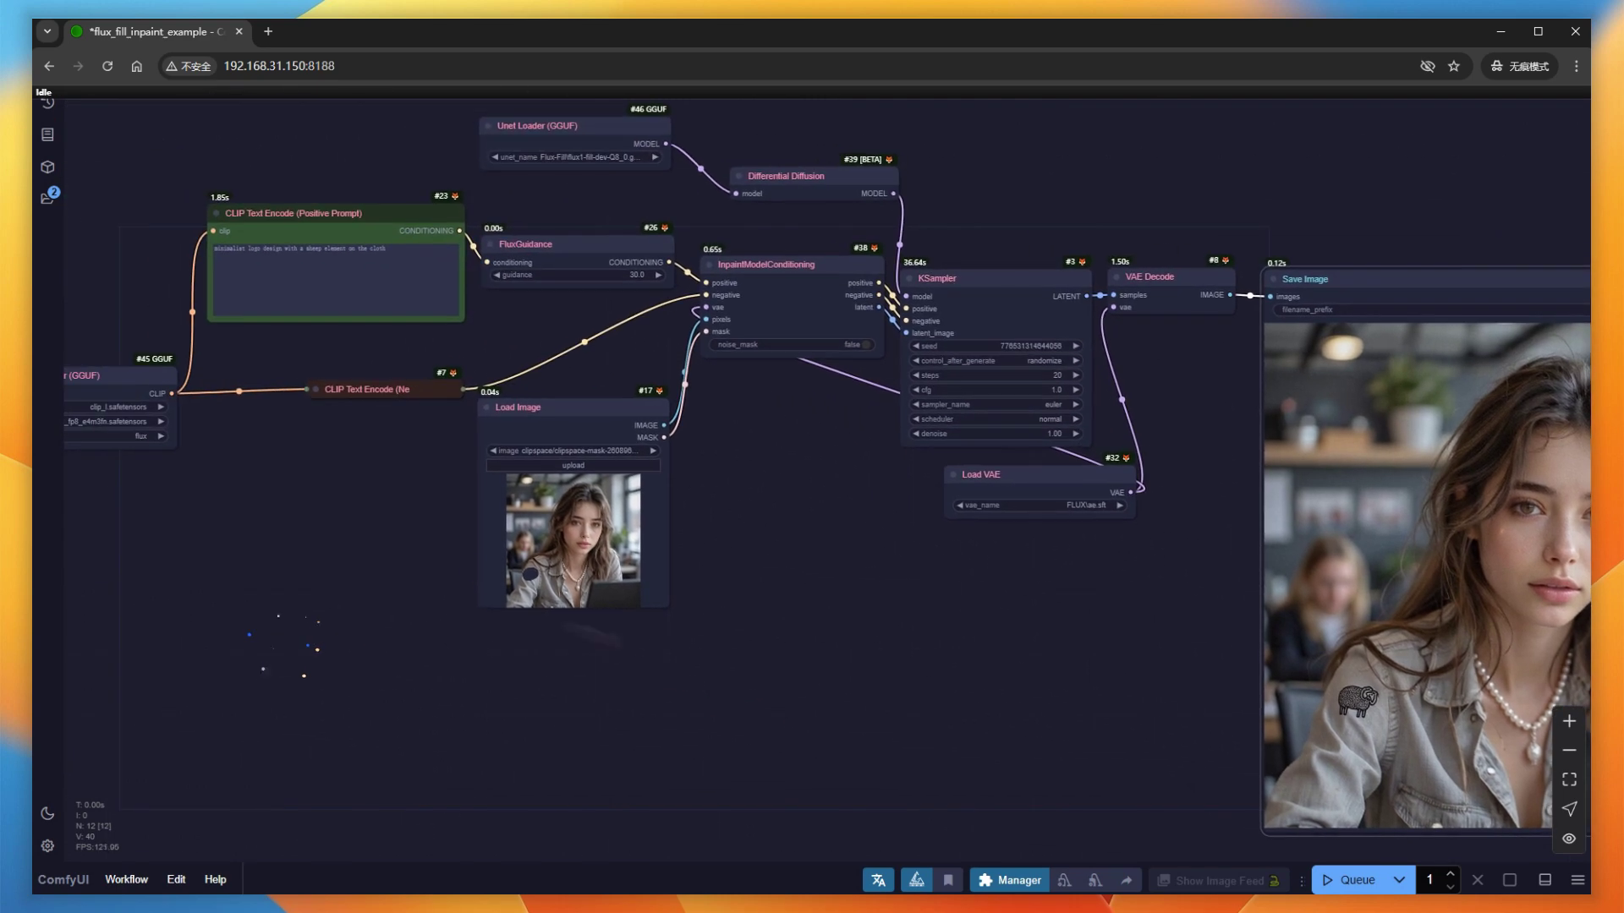
{"action": "scroll", "coordinate": [457, 558], "scroll_direction": "up", "scroll_amount": 5}
{"action": "right_click", "coordinate": [582, 528]}
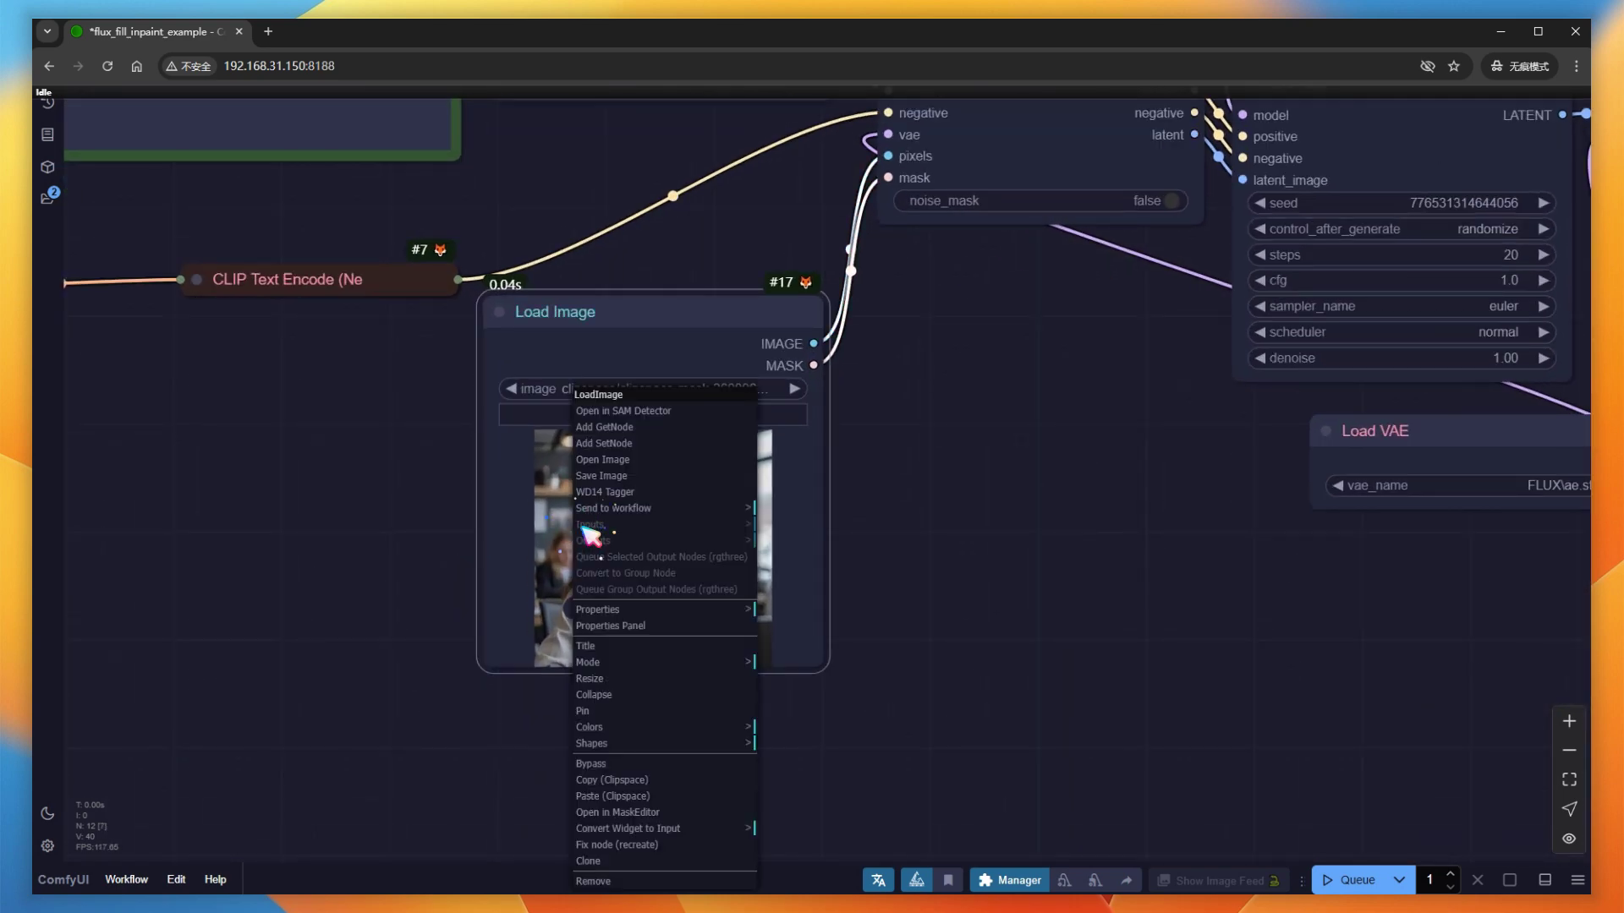
{"action": "left_click", "coordinate": [636, 813]}
Paint a wide cap-shaped mask over the top of the woman's head with a thicker brush and save it to the Load Image node.
{"action": "right_click", "coordinate": [592, 628]}
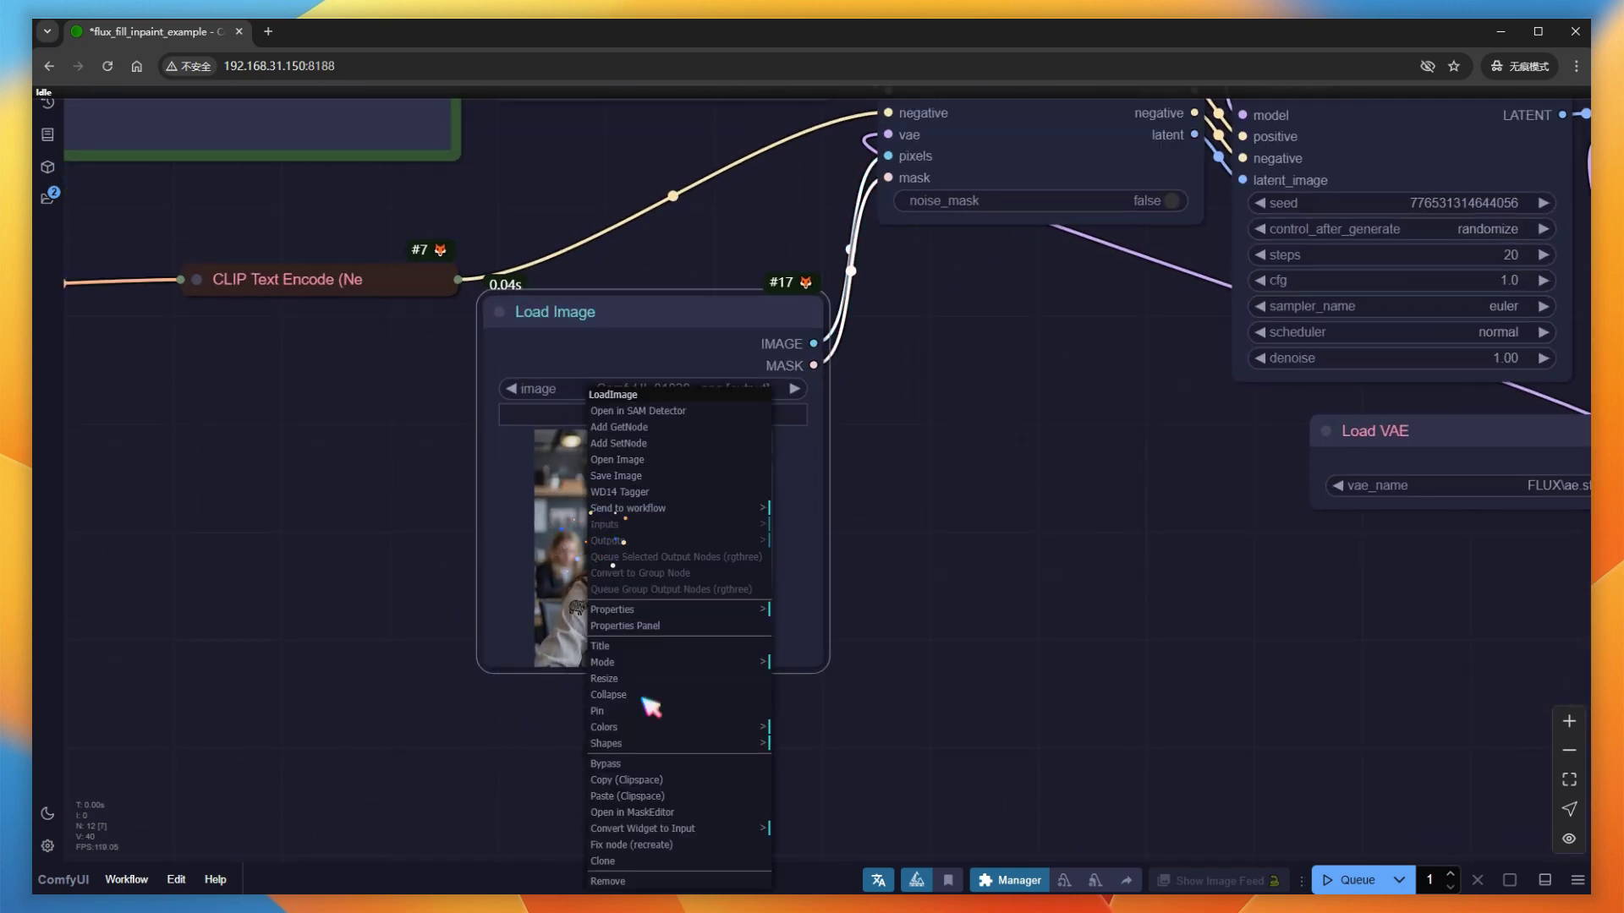
{"action": "left_click", "coordinate": [652, 817]}
{"action": "scroll", "coordinate": [783, 296], "scroll_direction": "up", "scroll_amount": 5}
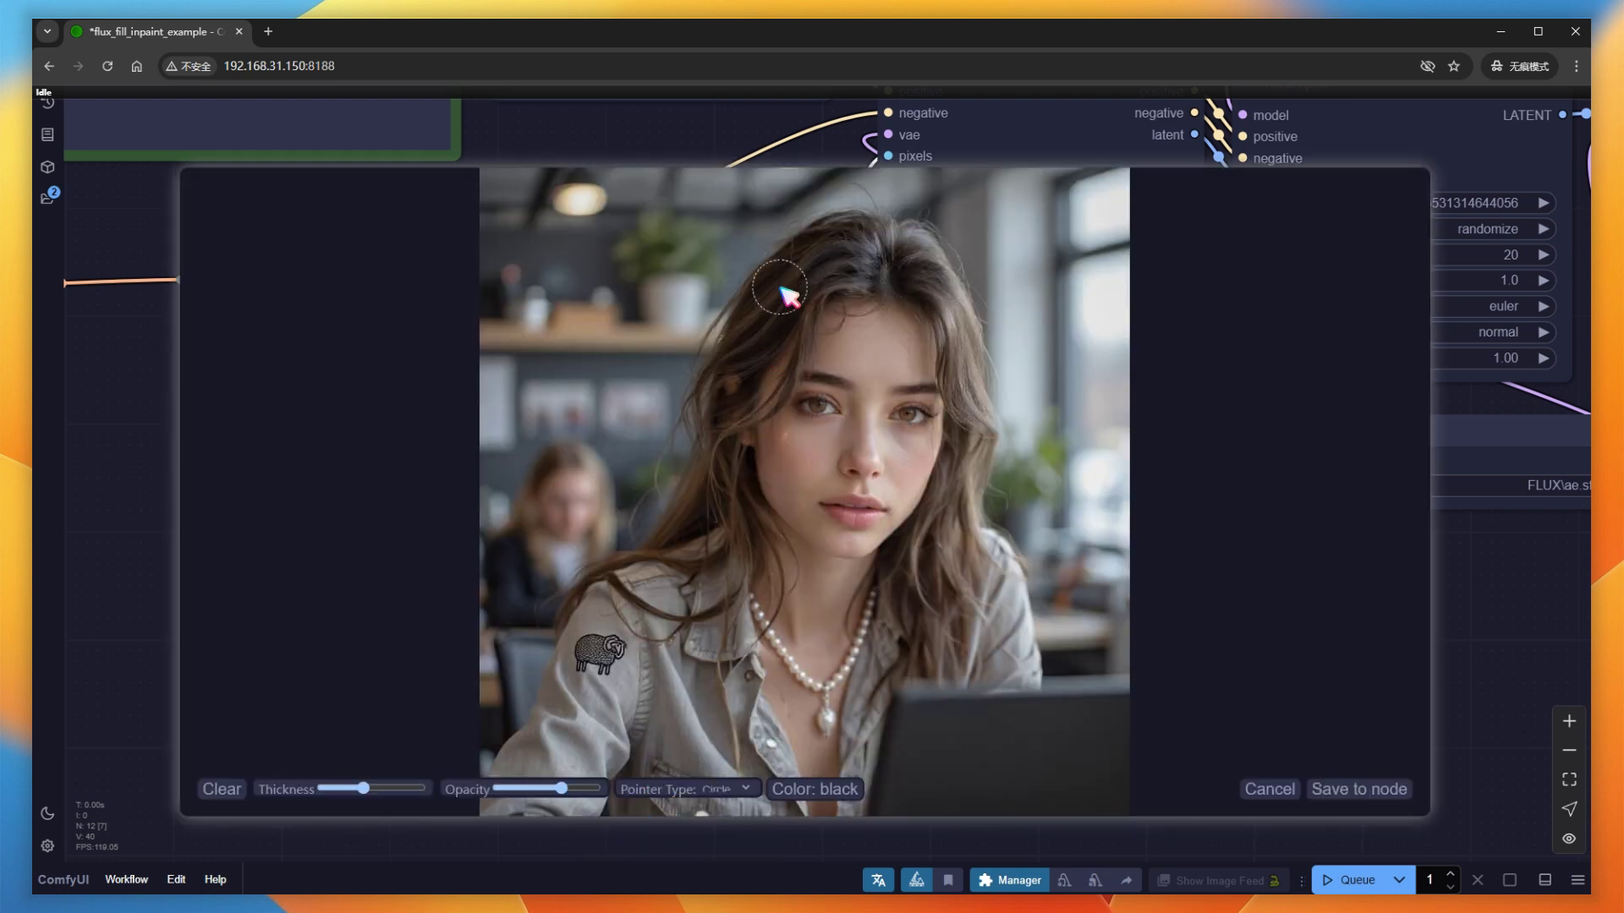
{"action": "mouse_move", "coordinate": [783, 297]}
{"action": "left_mouse_down"}
{"action": "mouse_move", "coordinate": [832, 201]}
{"action": "mouse_move", "coordinate": [960, 258]}
{"action": "mouse_move", "coordinate": [794, 285]}
{"action": "mouse_move", "coordinate": [932, 318]}
{"action": "mouse_move", "coordinate": [978, 220]}
{"action": "mouse_move", "coordinate": [790, 211]}
{"action": "mouse_move", "coordinate": [897, 280]}
{"action": "mouse_move", "coordinate": [990, 275]}
{"action": "left_mouse_up"}
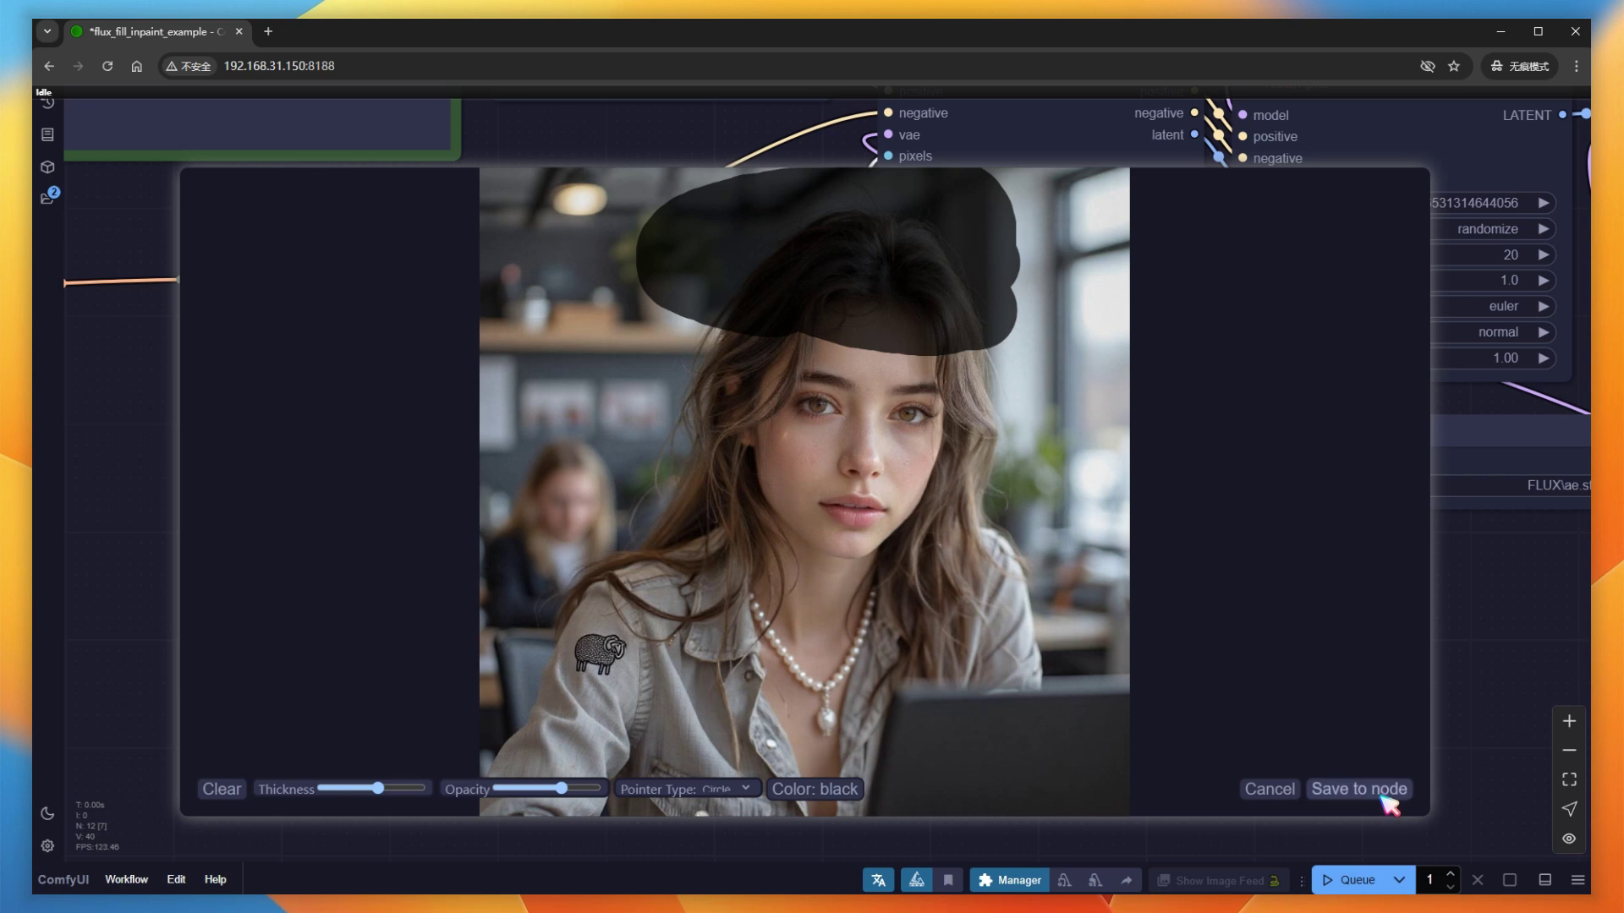
{"action": "left_click", "coordinate": [1378, 790]}
Replace the positive prompt with "black cap" and queue the workflow.
{"action": "left_click_drag", "start_coordinate": [580, 184], "coordinate": [1047, 606]}
{"action": "scroll", "coordinate": [549, 656], "scroll_direction": "up", "scroll_amount": 4}
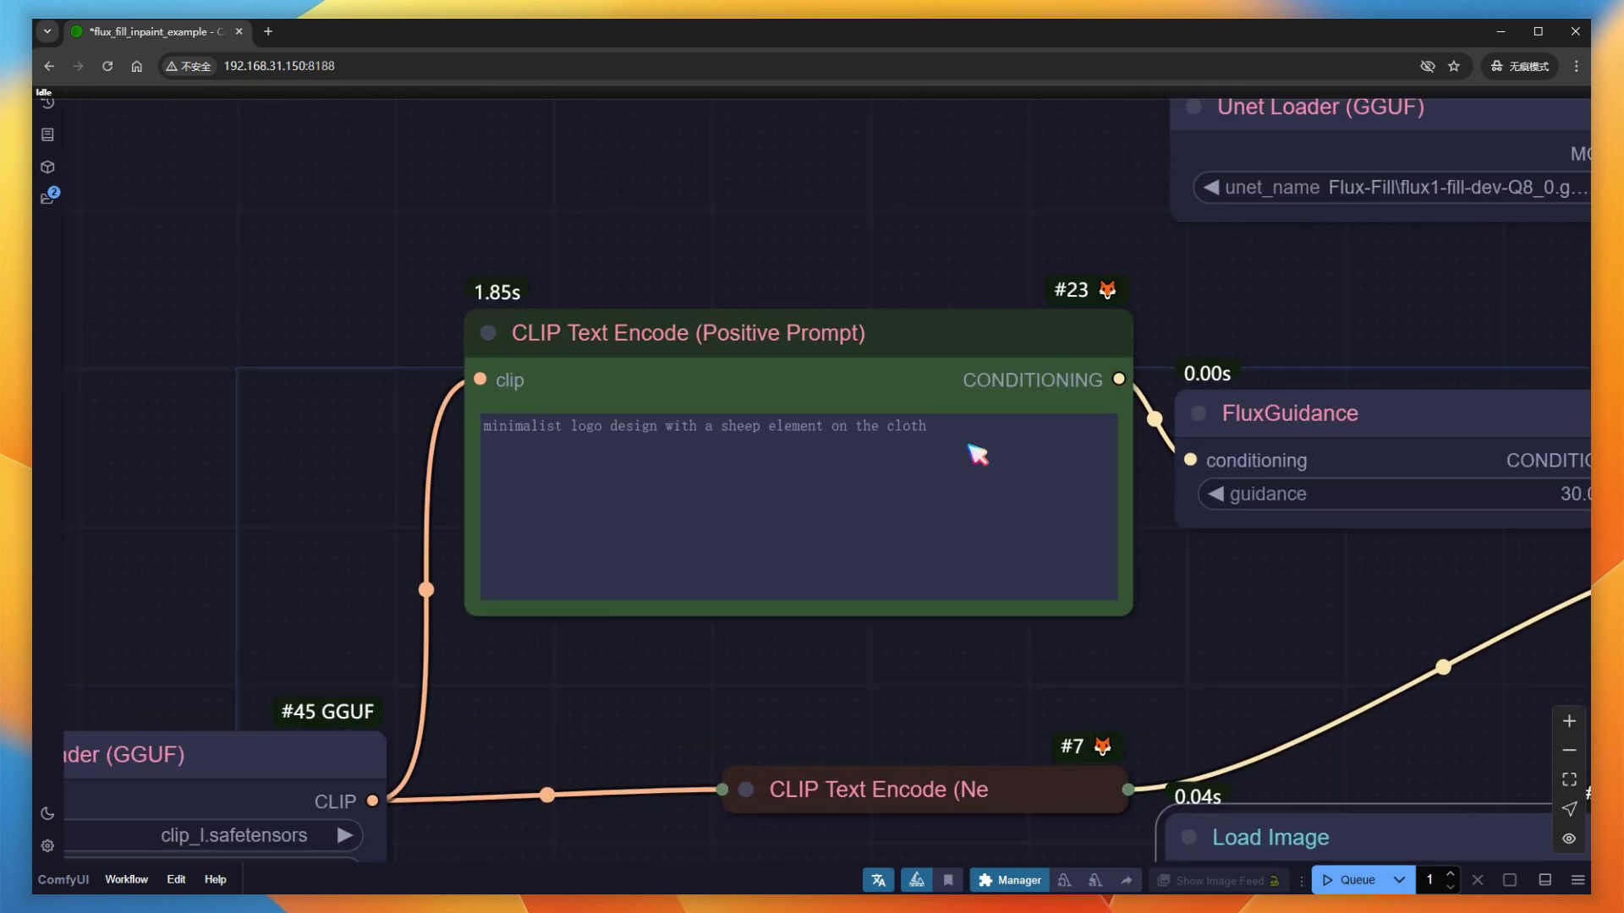
{"action": "left_click", "coordinate": [976, 454]}
{"action": "key", "text": "ctrl+a"}
{"action": "type", "text": "blac"}
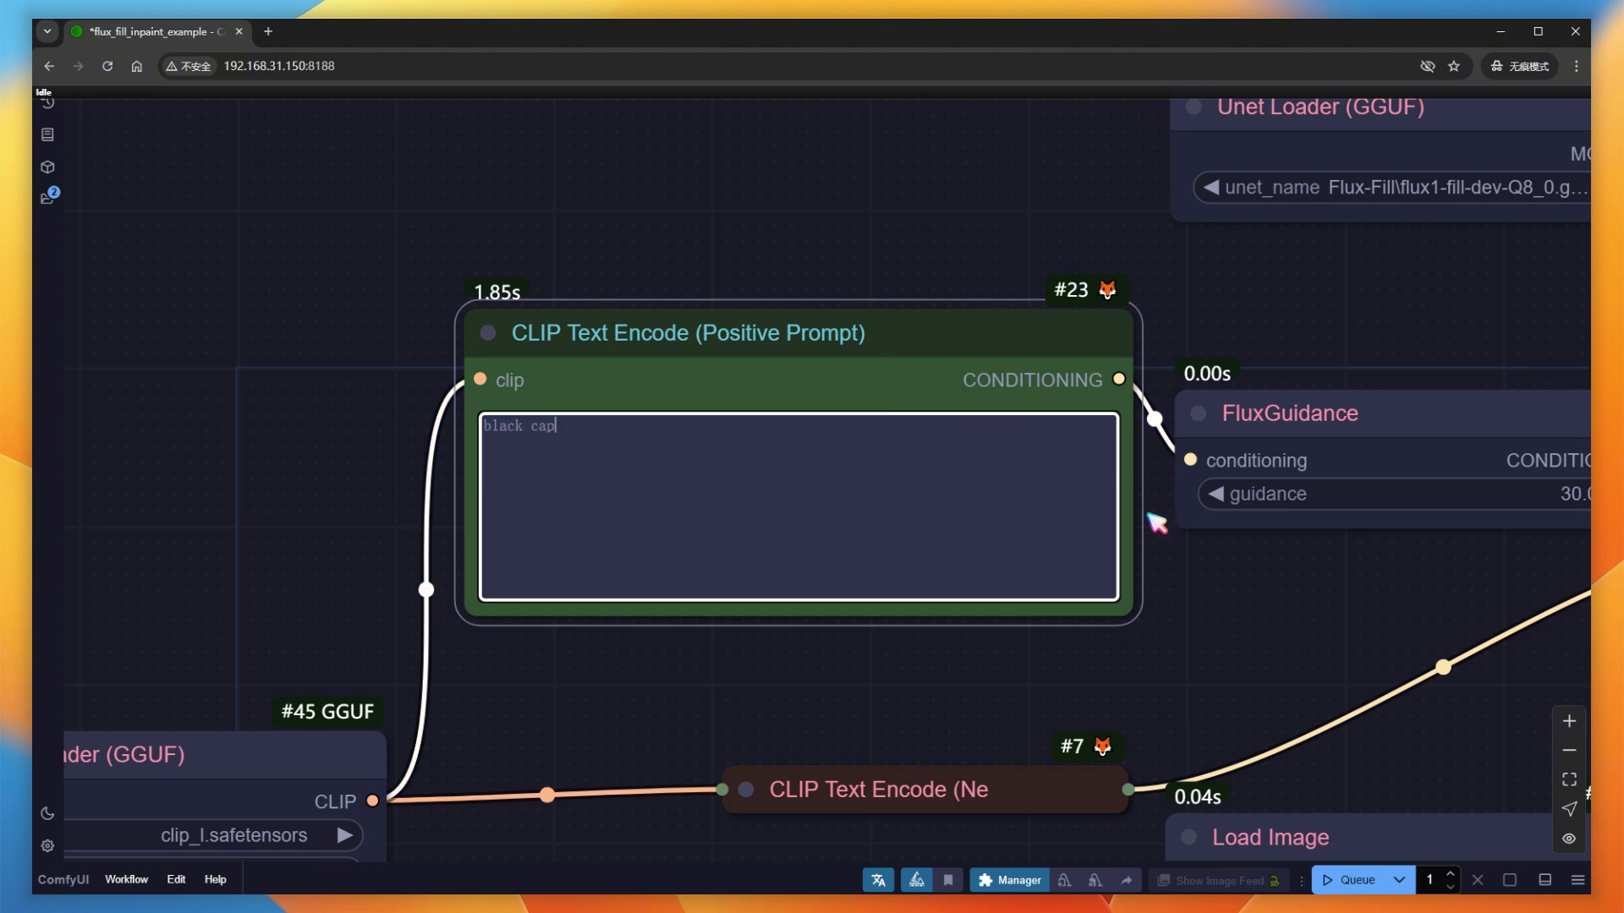
{"action": "left_click", "coordinate": [1353, 880]}
Check the generated portrait in the Save Image node and queue the workflow again for another version of the black cap.
{"action": "scroll", "coordinate": [1264, 652], "scroll_direction": "down", "scroll_amount": 10}
{"action": "scroll", "coordinate": [1359, 671], "scroll_direction": "right", "scroll_amount": 8}
{"action": "scroll", "coordinate": [1359, 671], "scroll_direction": "down", "scroll_amount": 3}
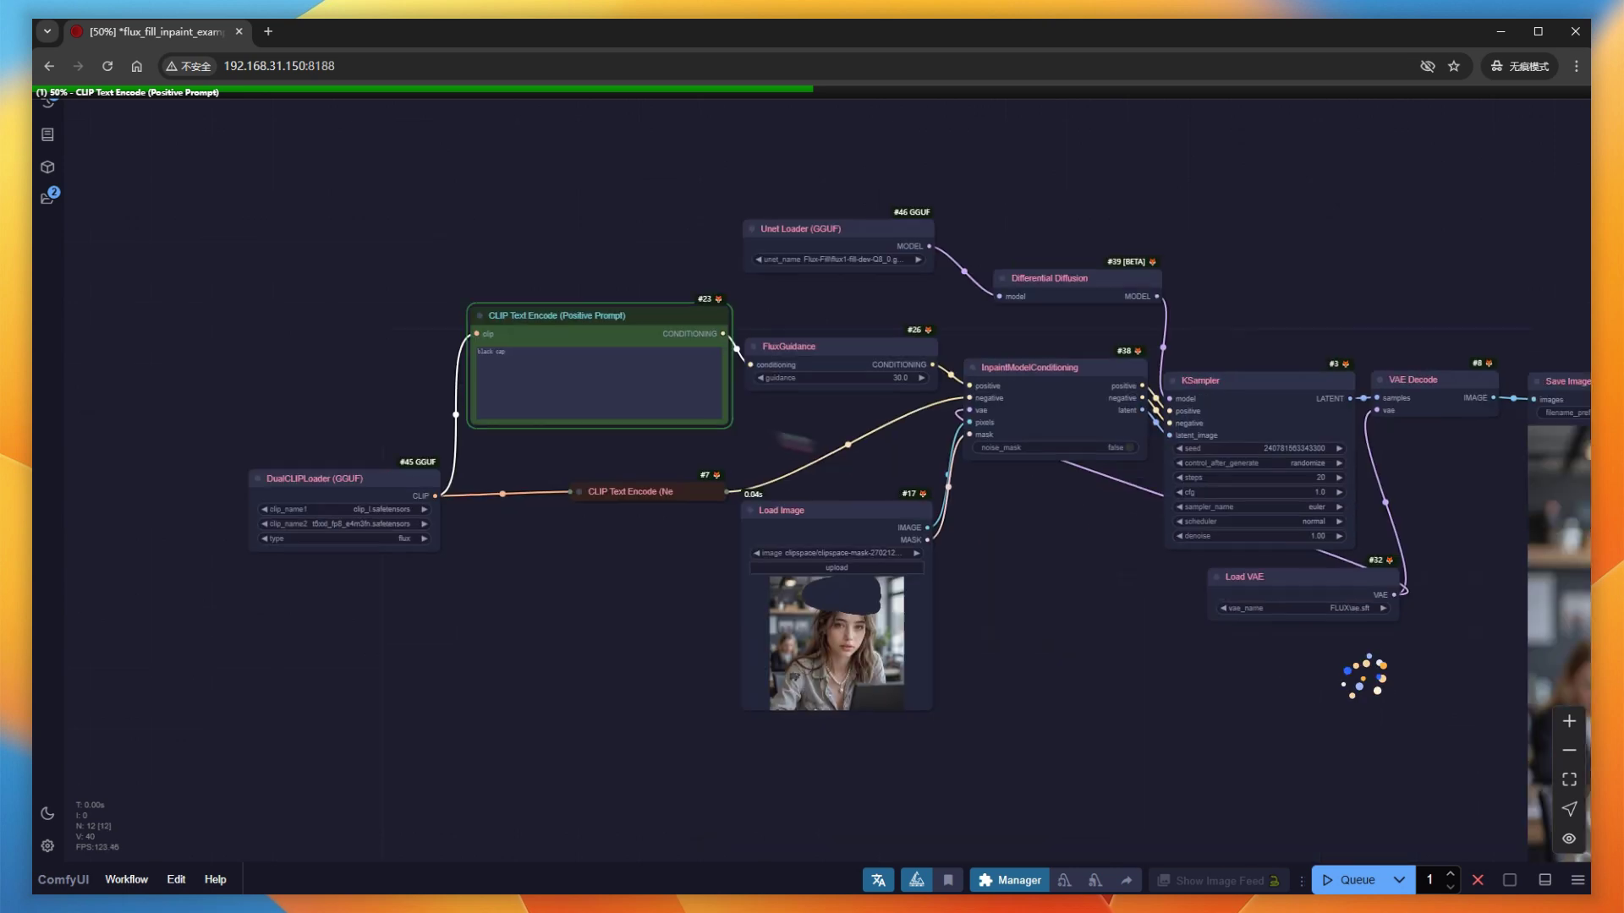
{"action": "scroll", "coordinate": [1031, 680], "scroll_direction": "right", "scroll_amount": 2}
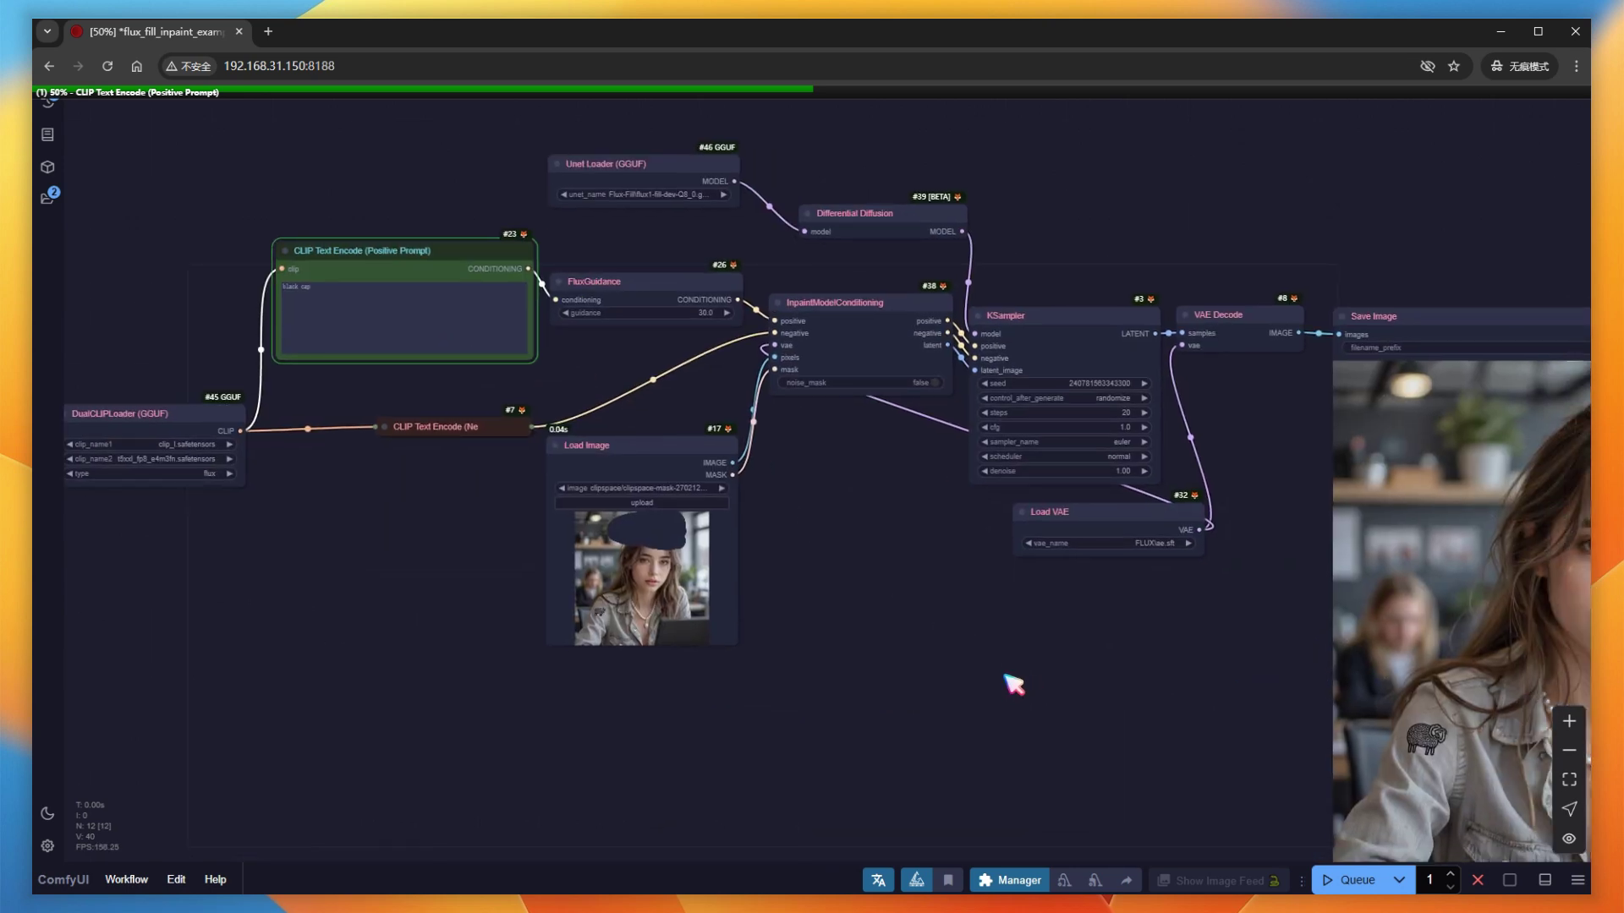
{"action": "scroll", "coordinate": [939, 668], "scroll_direction": "right", "scroll_amount": 10}
{"action": "scroll", "coordinate": [938, 669], "scroll_direction": "down", "scroll_amount": 2}
{"action": "scroll", "coordinate": [870, 652], "scroll_direction": "right", "scroll_amount": 1}
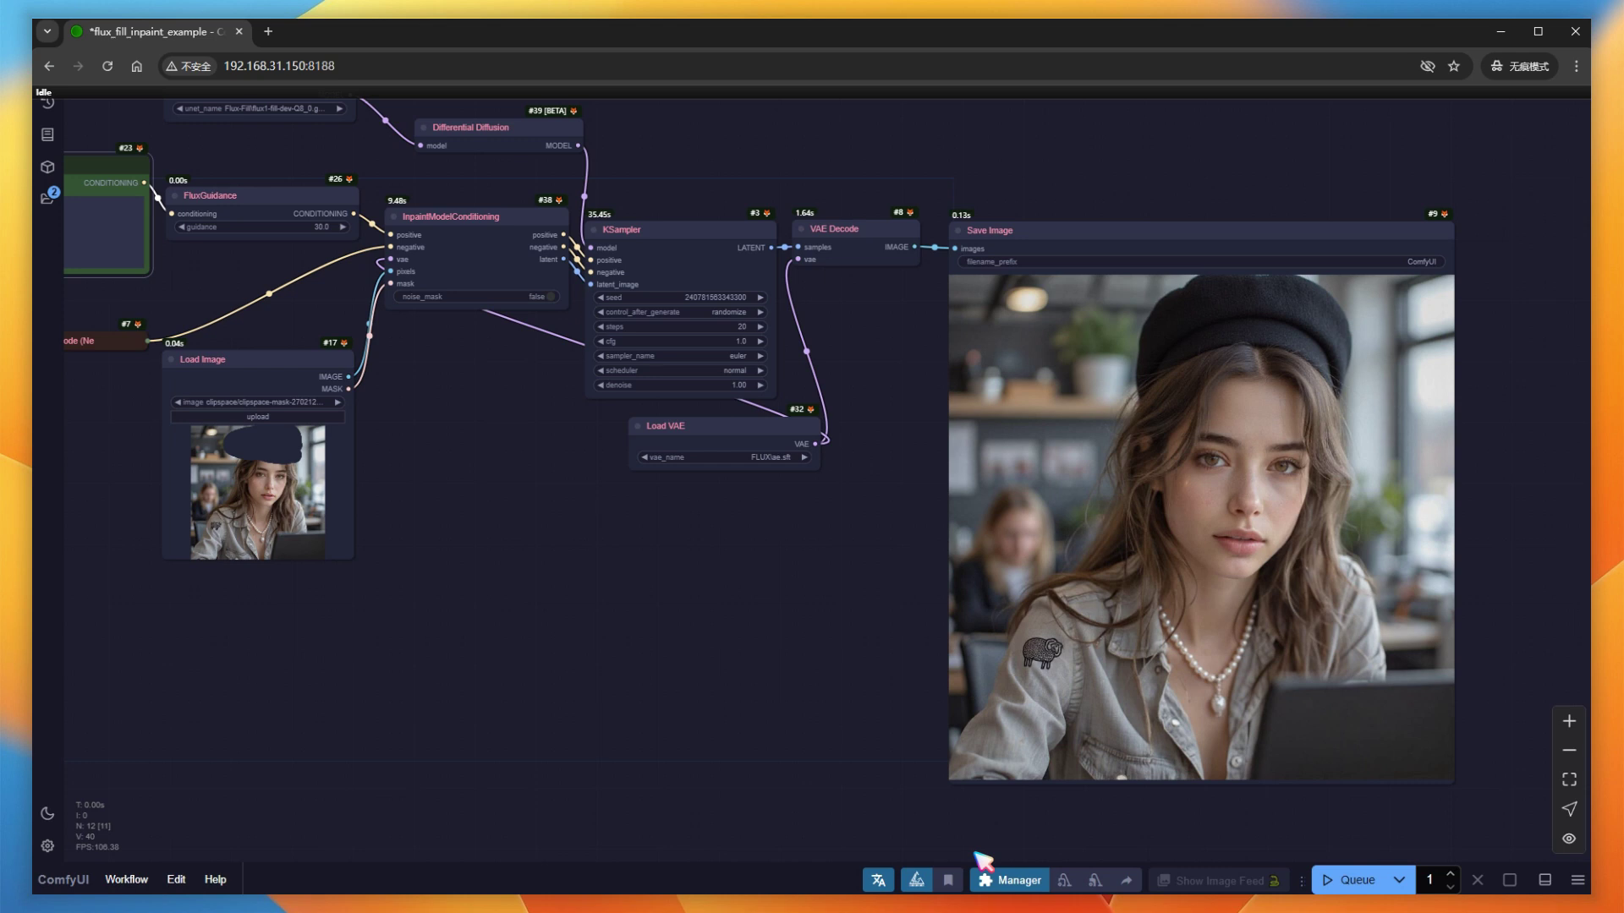
{"action": "left_click", "coordinate": [1364, 885]}
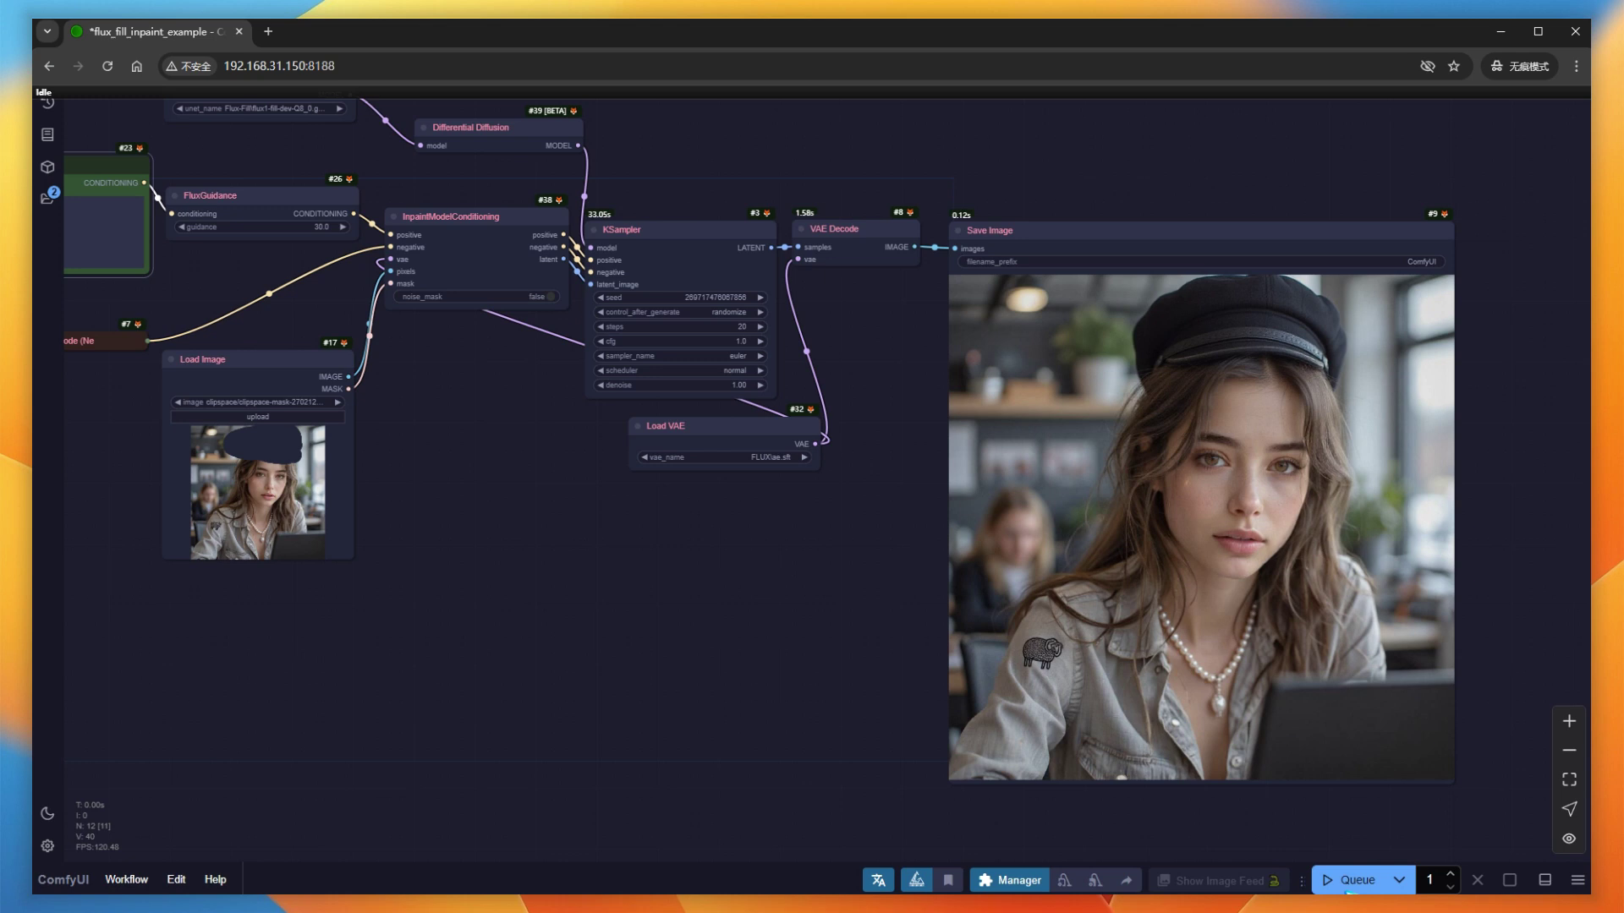
Switch to Paint and use the Eraser to scratch three slanted white lines across the background woman, the hair and the shirt front.
{"action": "key", "text": "alt+Tab"}
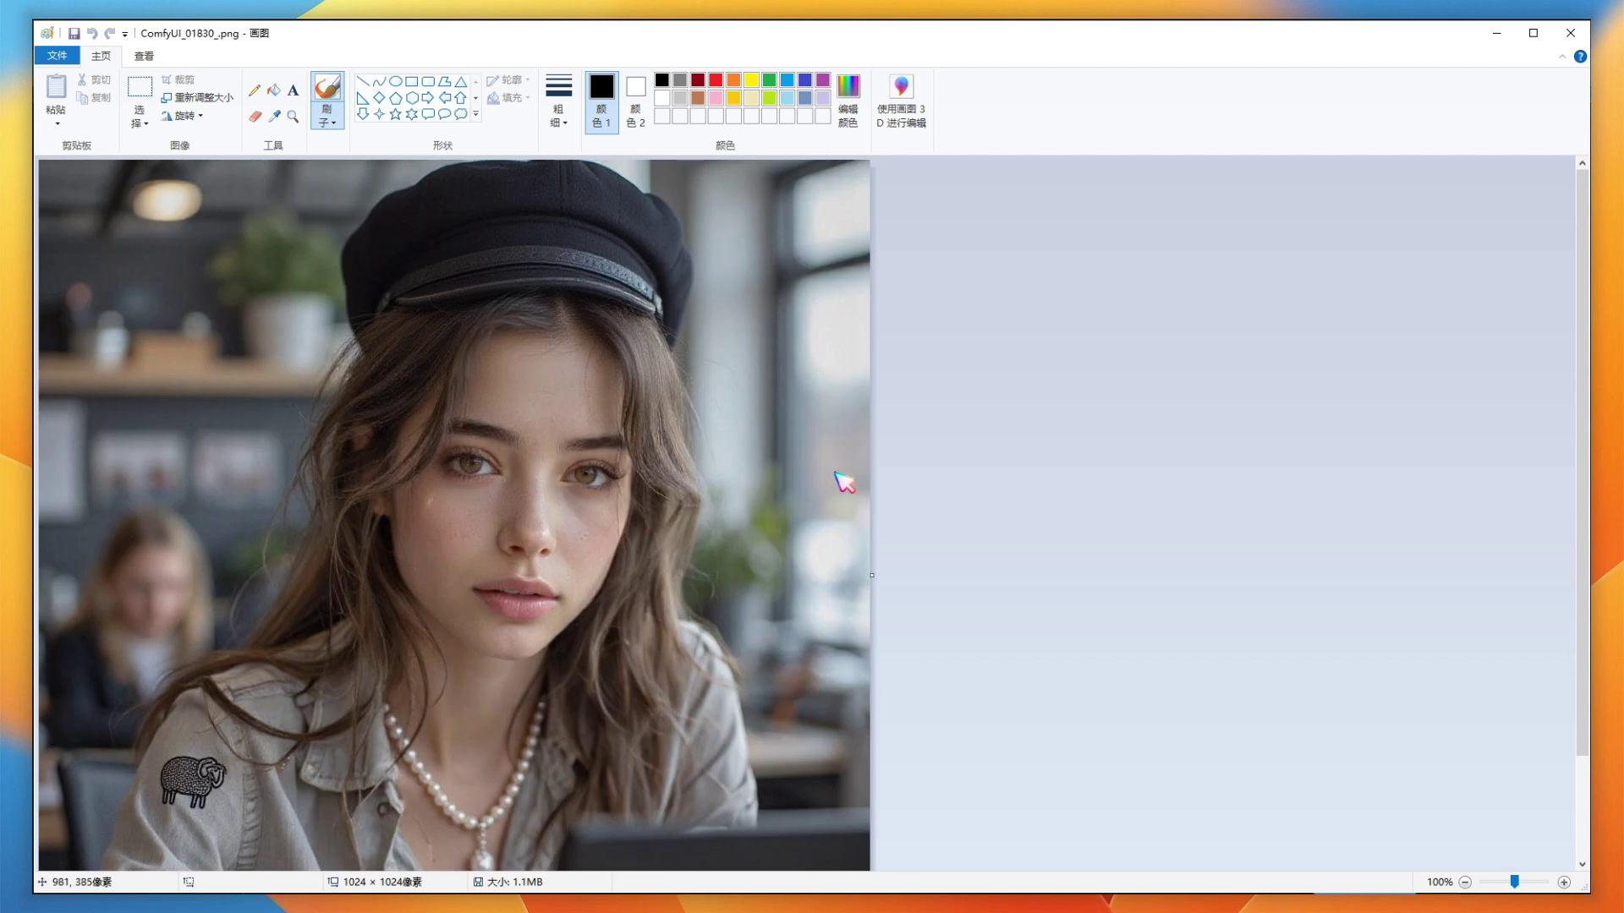
{"action": "scroll", "coordinate": [845, 482], "scroll_direction": "down", "scroll_amount": 3}
{"action": "left_click", "coordinate": [558, 101]}
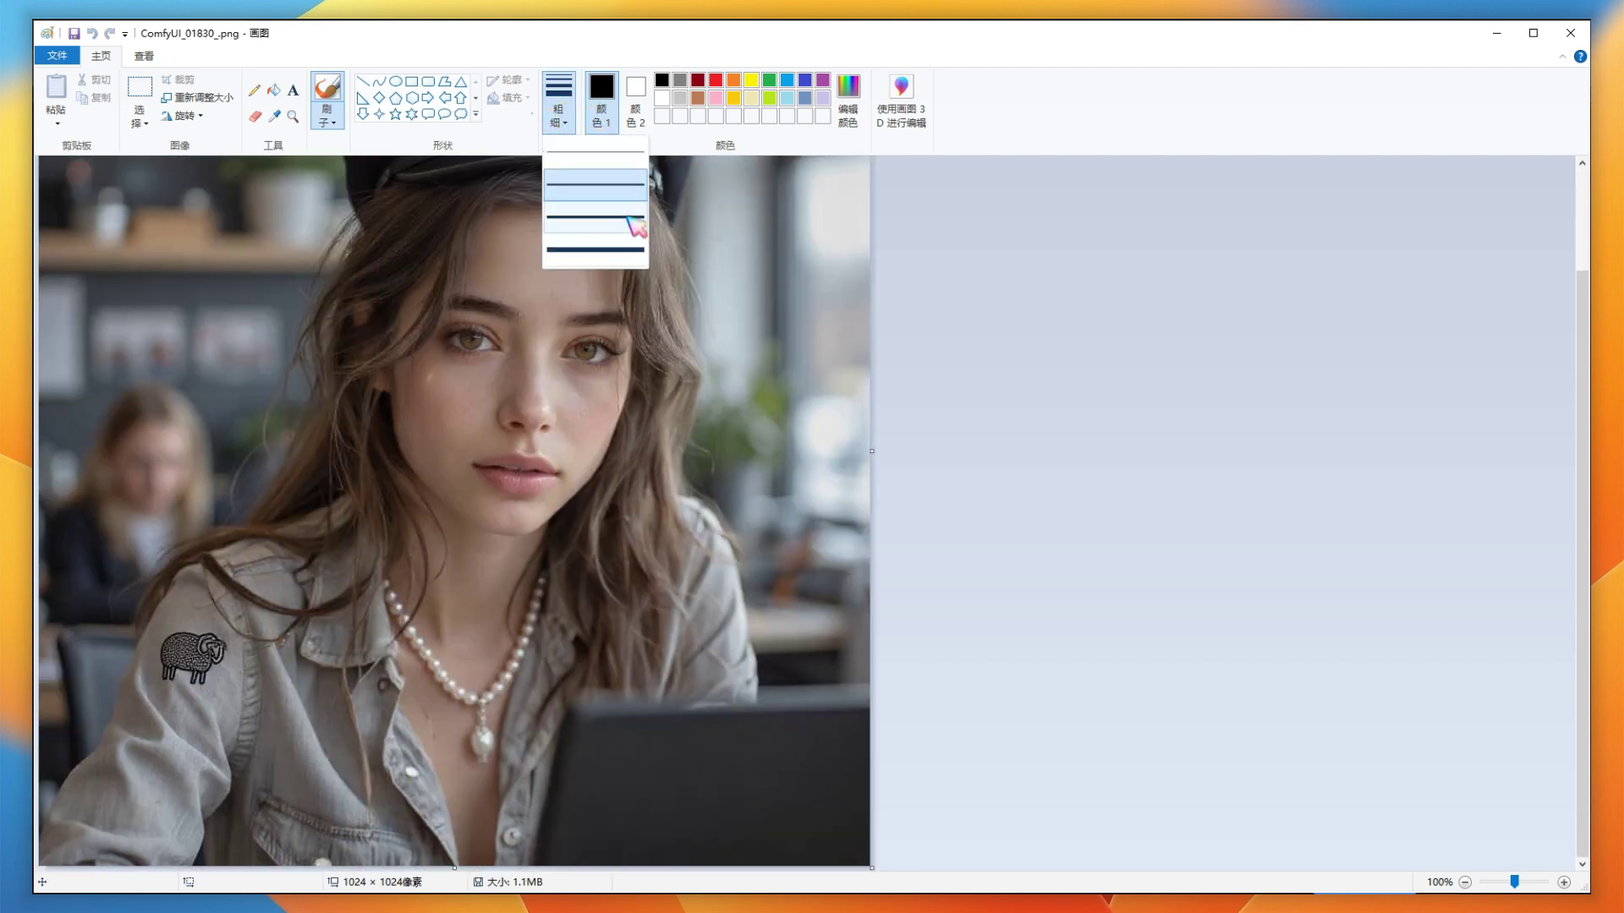
{"action": "left_click", "coordinate": [623, 248]}
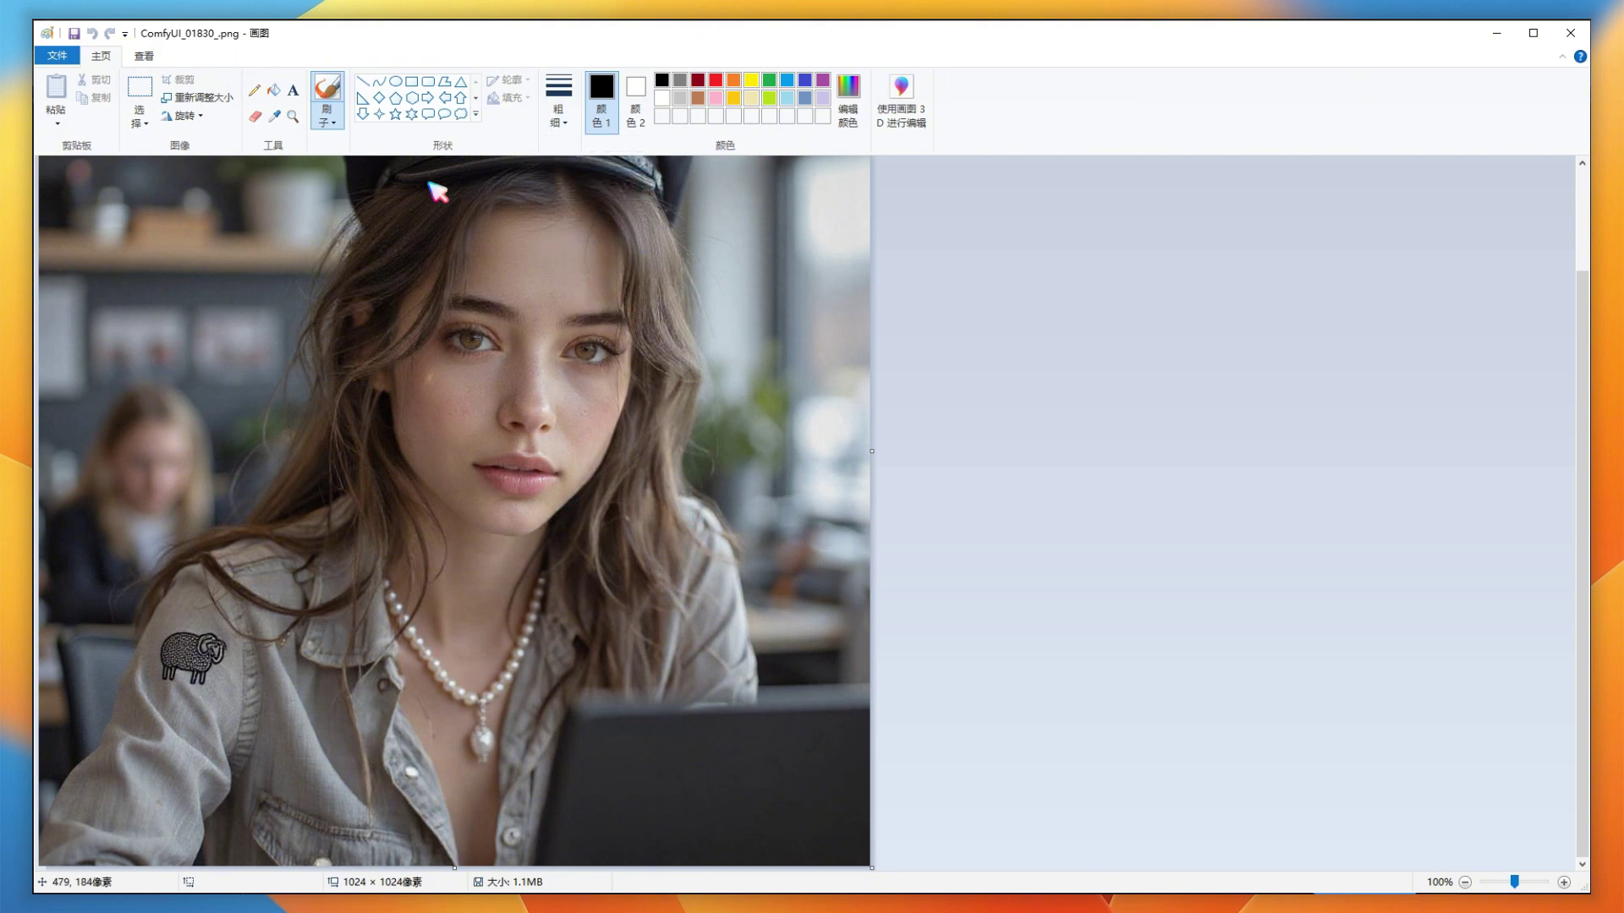
{"action": "left_click", "coordinate": [255, 116]}
{"action": "left_click_drag", "start_coordinate": [615, 629], "coordinate": [691, 401]}
{"action": "left_click_drag", "start_coordinate": [114, 484], "coordinate": [222, 340]}
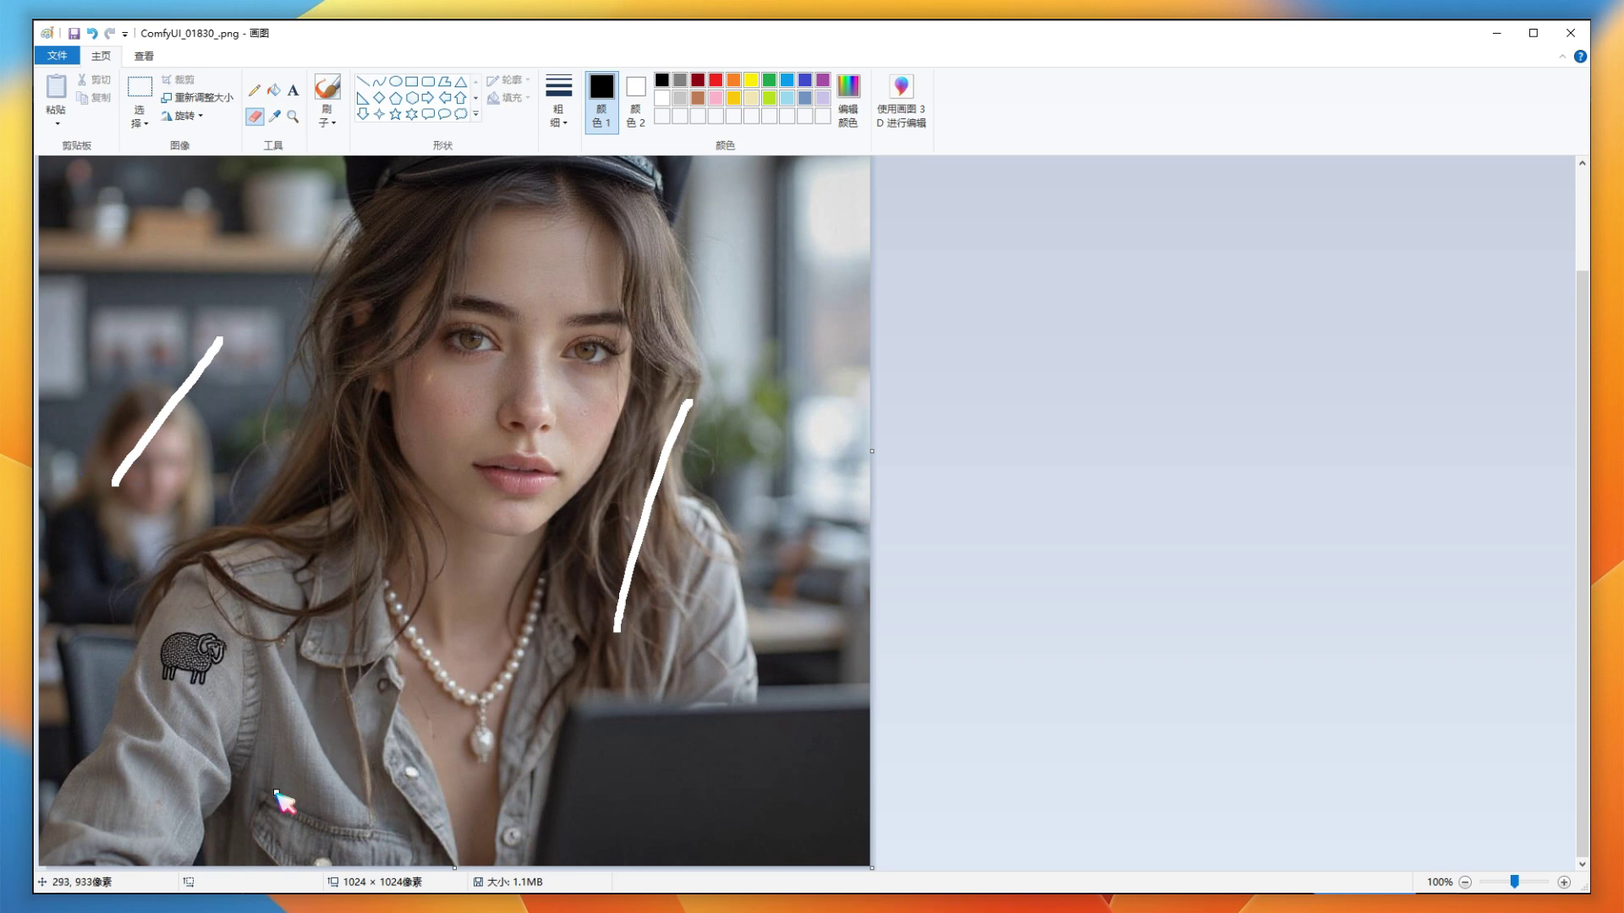
{"action": "left_click_drag", "start_coordinate": [277, 795], "coordinate": [321, 732]}
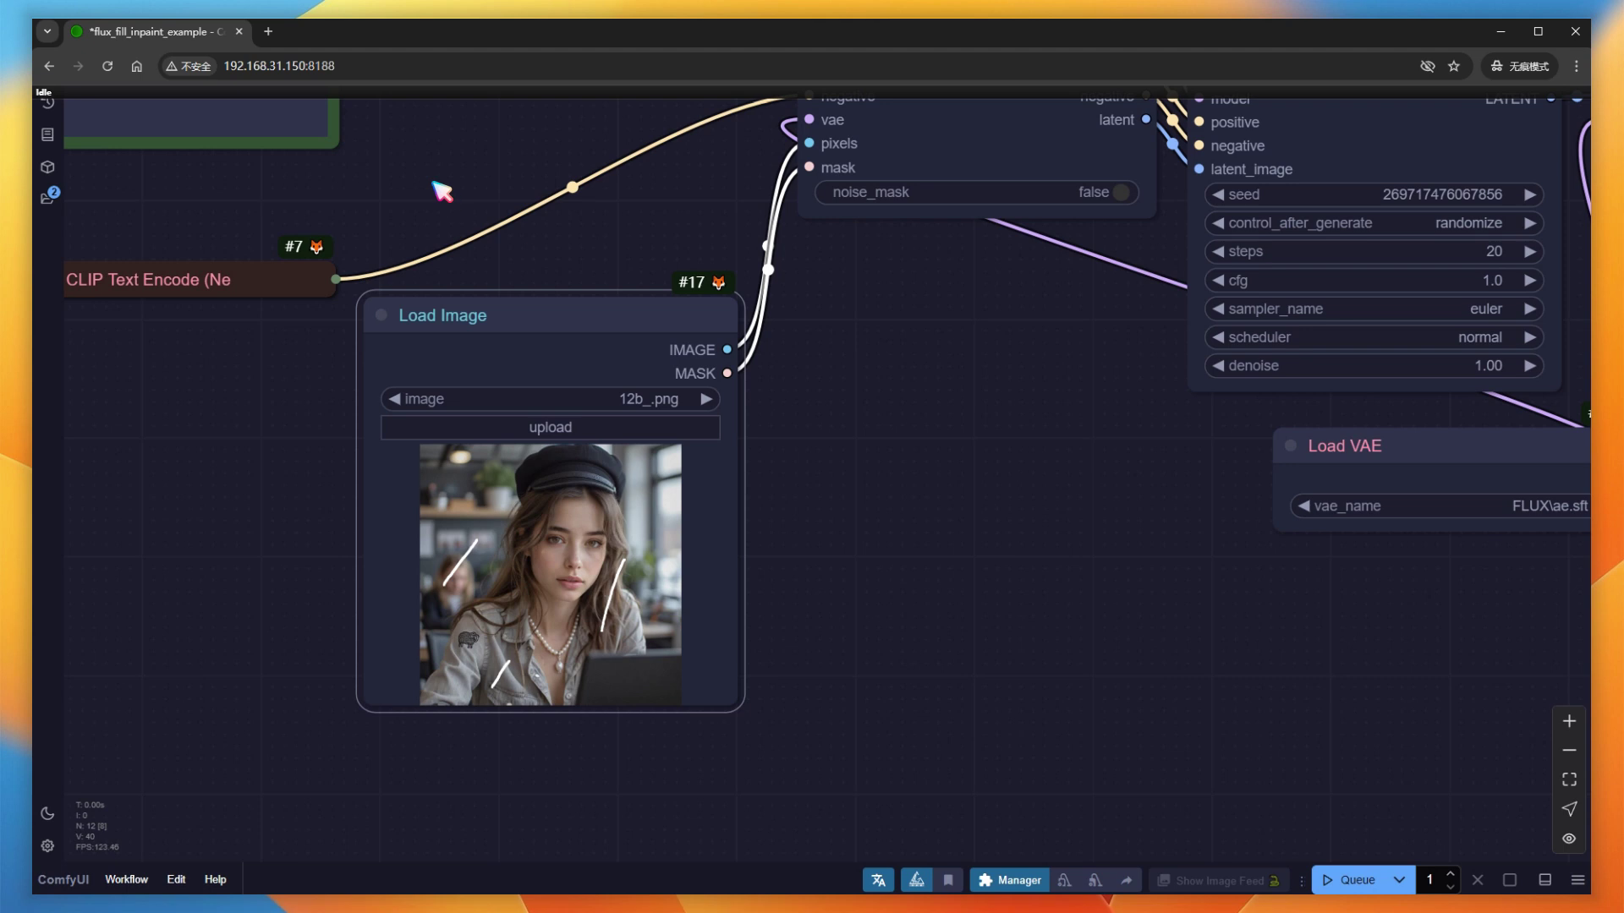
Clear all text from the positive prompt.
{"action": "left_click_drag", "start_coordinate": [442, 191], "coordinate": [887, 608]}
{"action": "left_click_drag", "start_coordinate": [355, 420], "coordinate": [268, 423]}
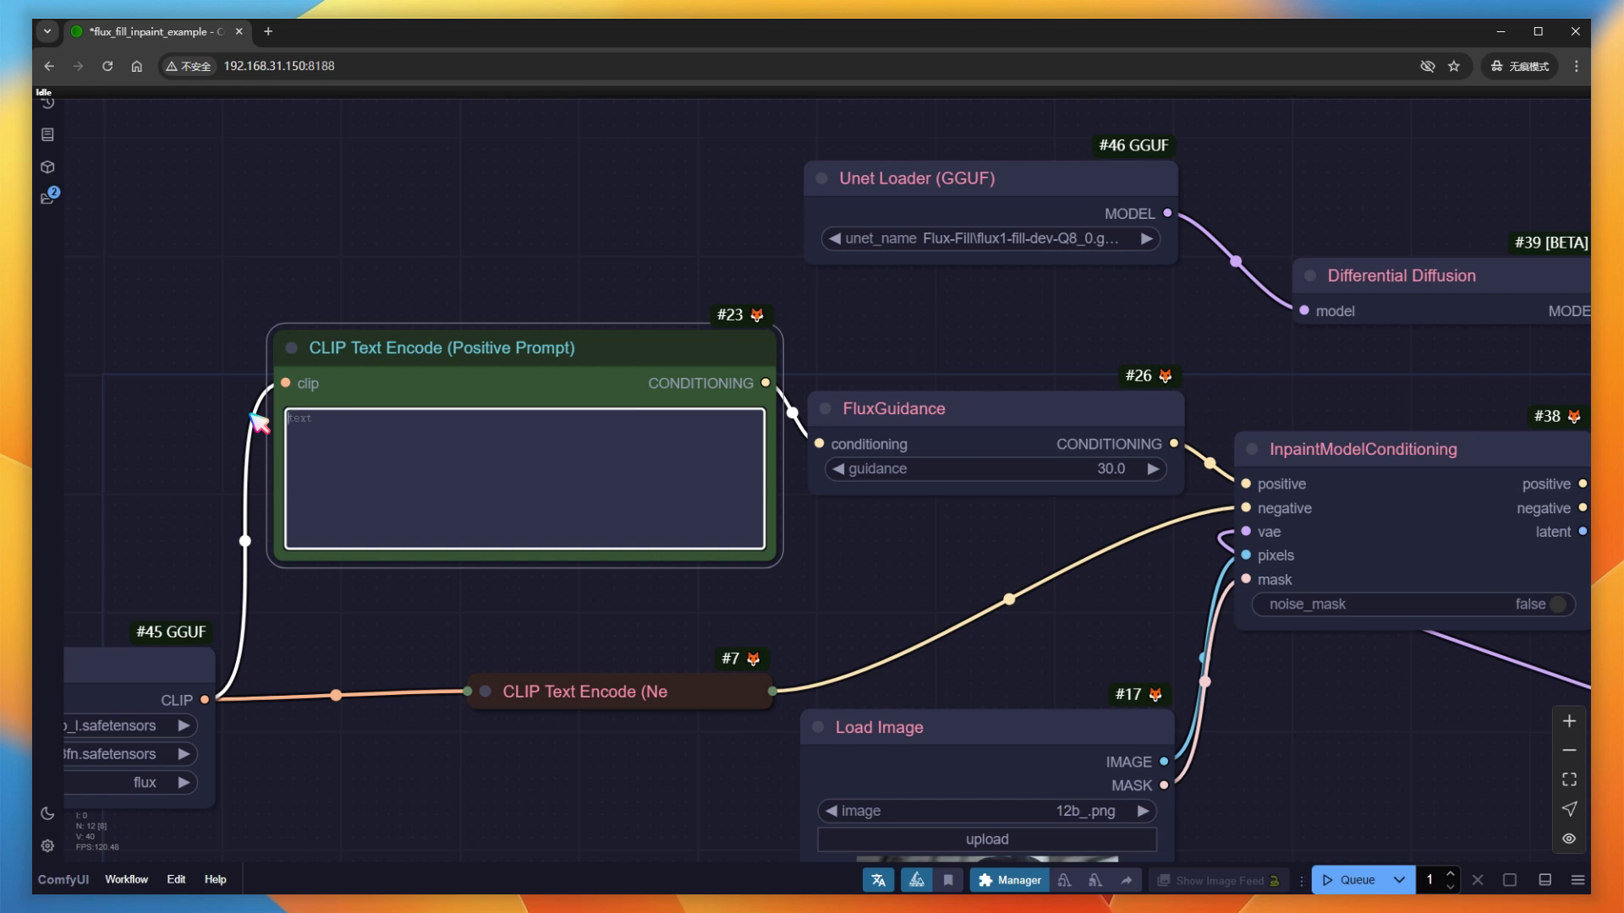
Open the Load Image picture in the MaskEditor, mask the three white scratches with a thinner brush and save the mask to the node.
{"action": "left_click_drag", "start_coordinate": [1055, 631], "coordinate": [833, 254]}
{"action": "right_click", "coordinate": [742, 604]}
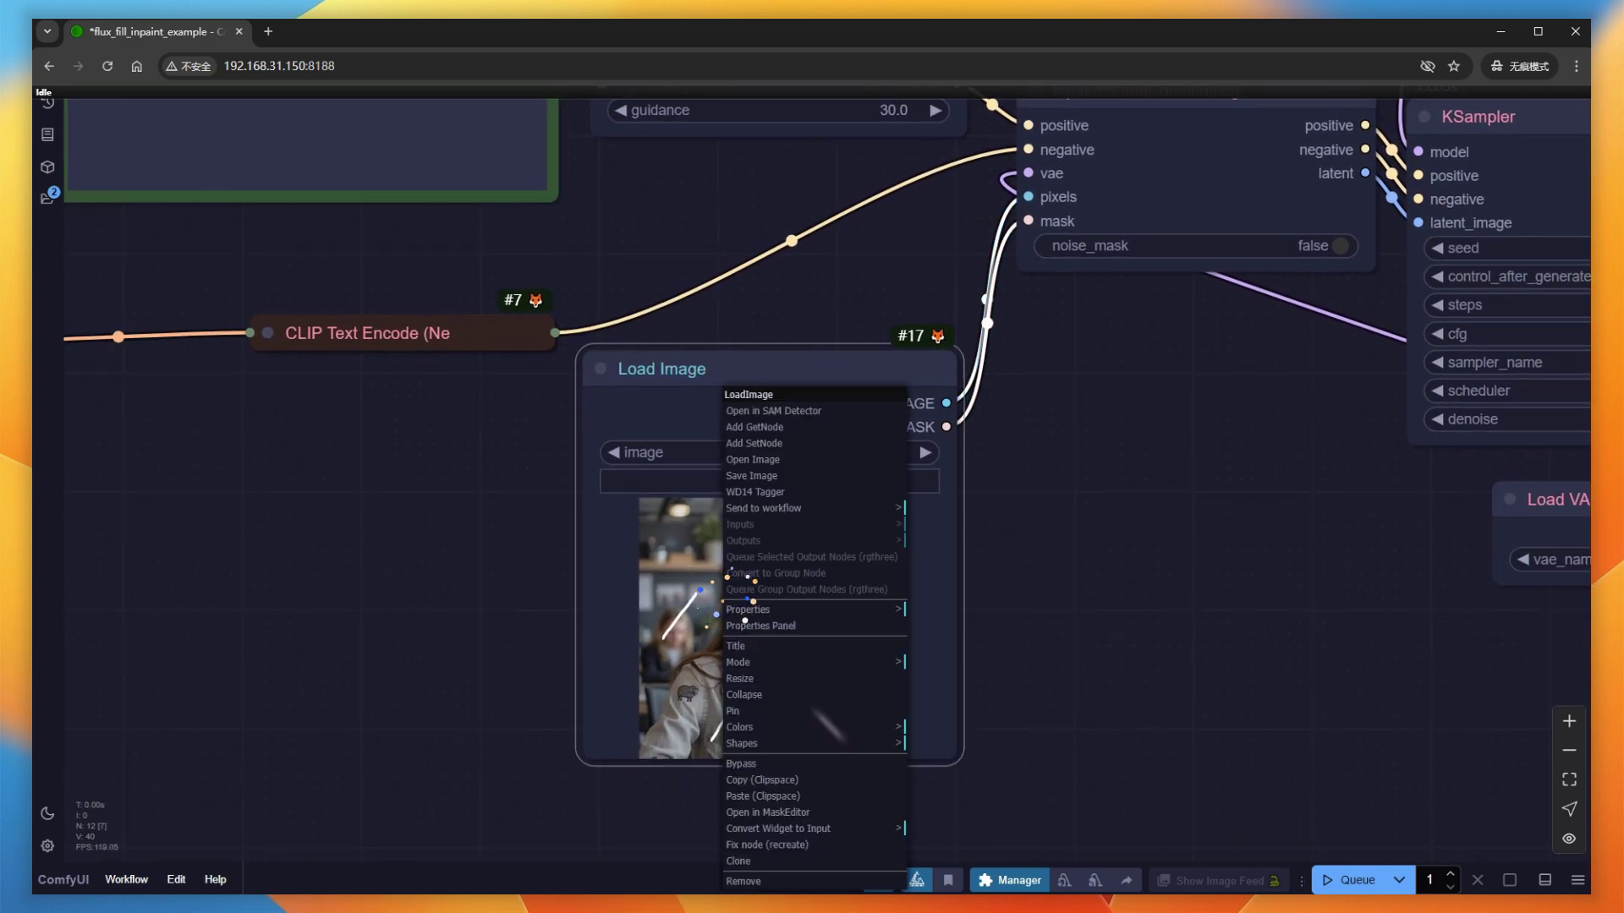
{"action": "left_click", "coordinate": [797, 813]}
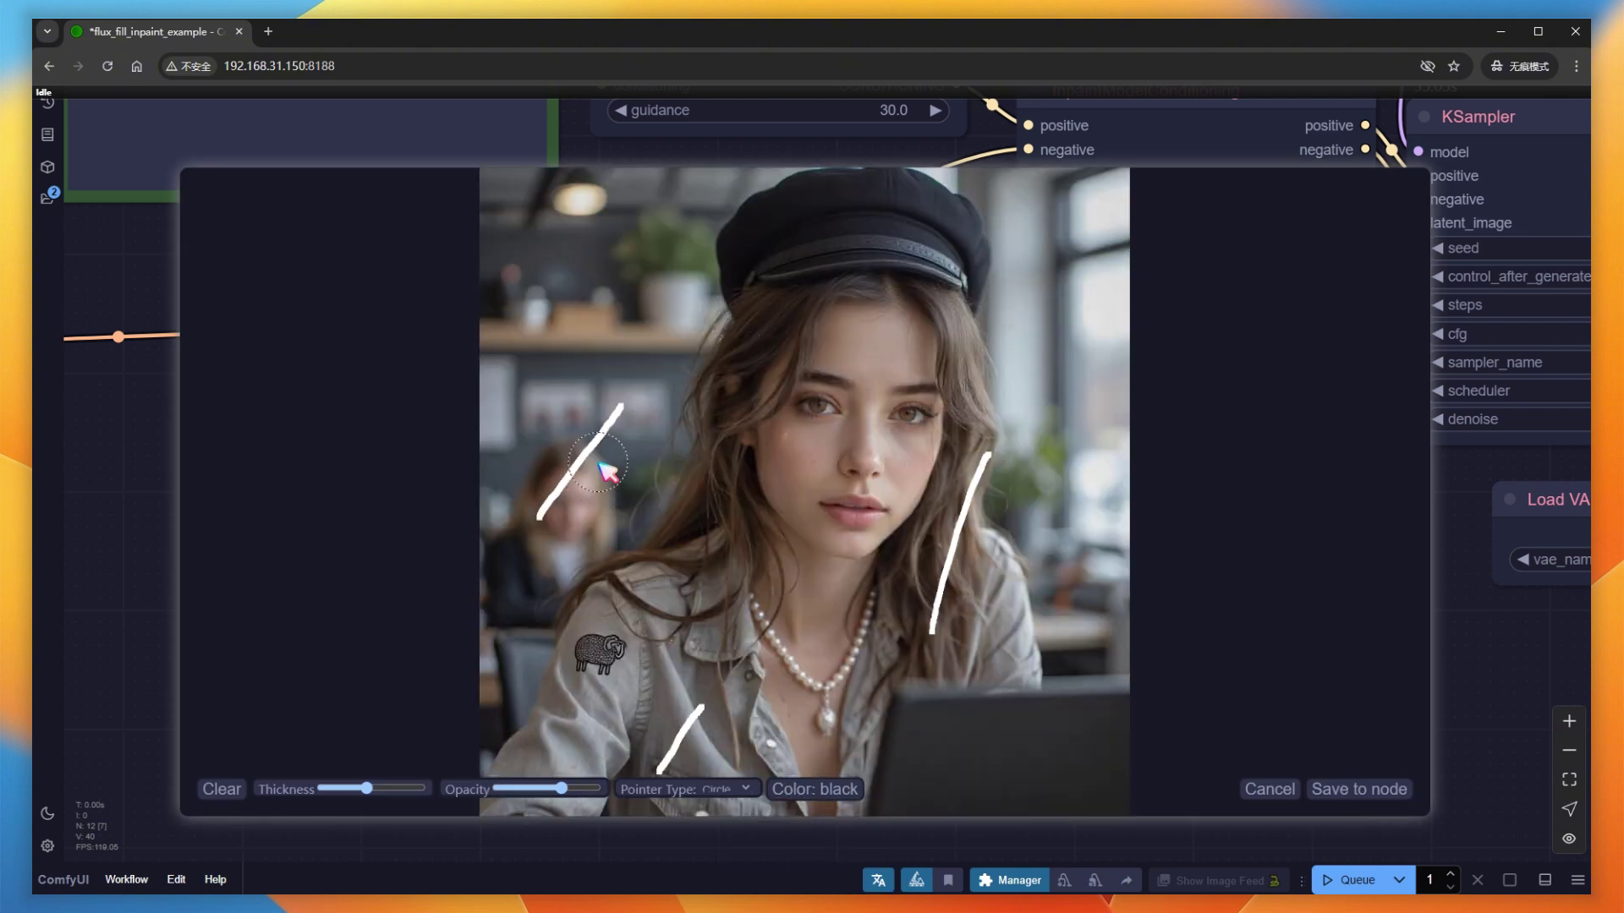
{"action": "scroll", "coordinate": [614, 450], "scroll_direction": "down", "scroll_amount": 3}
{"action": "left_click_drag", "start_coordinate": [620, 412], "coordinate": [537, 517]}
{"action": "left_click_drag", "start_coordinate": [713, 702], "coordinate": [660, 766]}
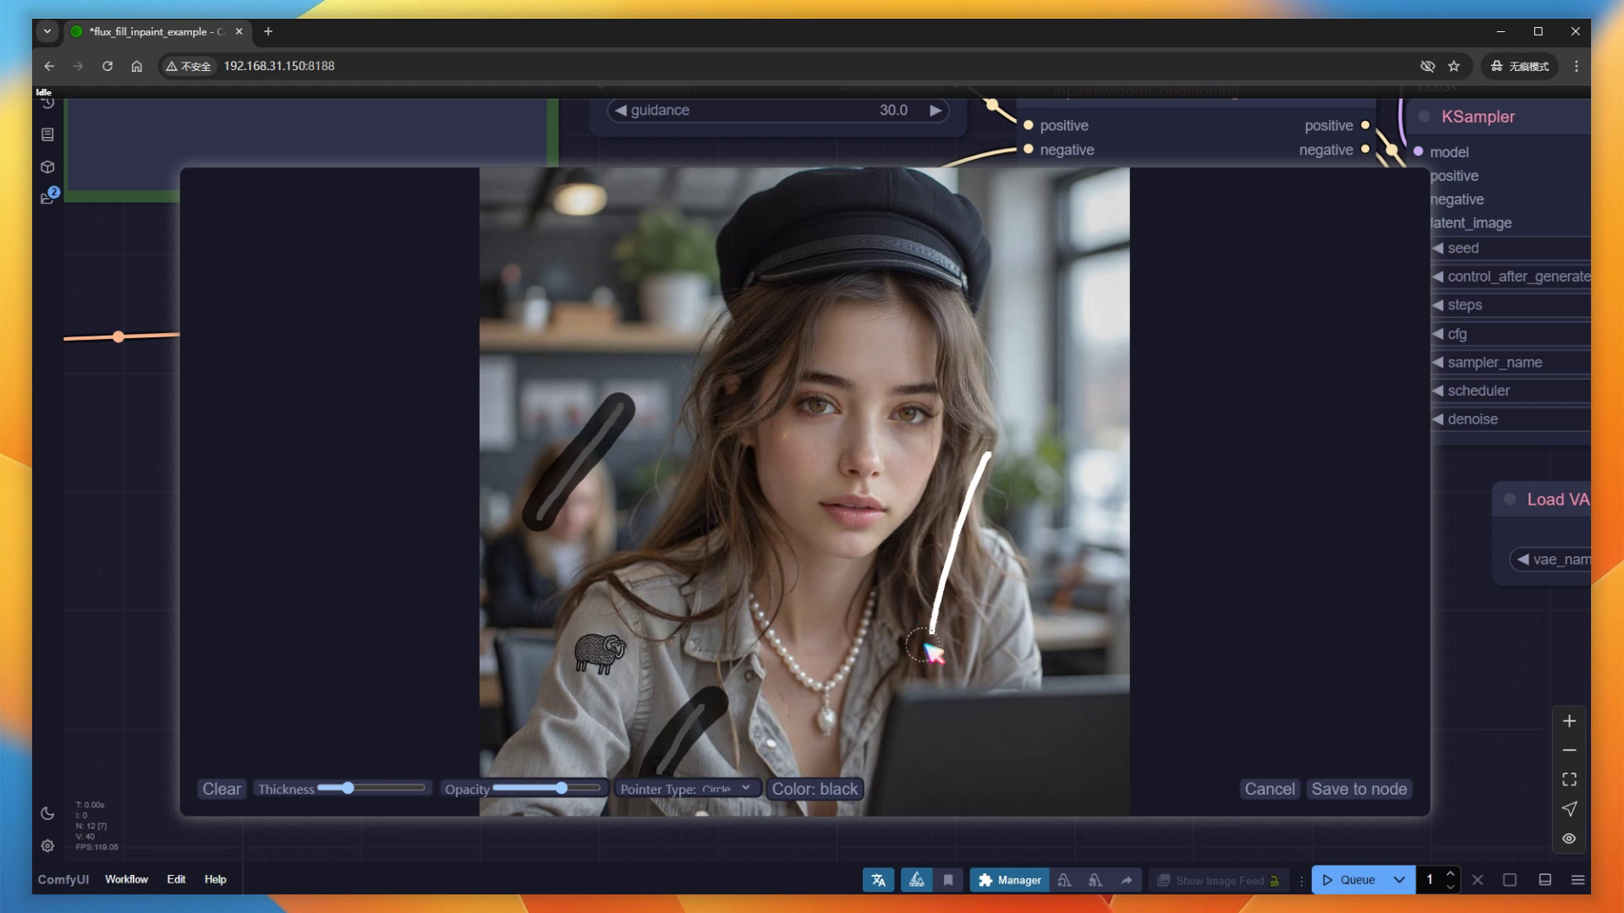
{"action": "left_click_drag", "start_coordinate": [928, 642], "coordinate": [989, 470]}
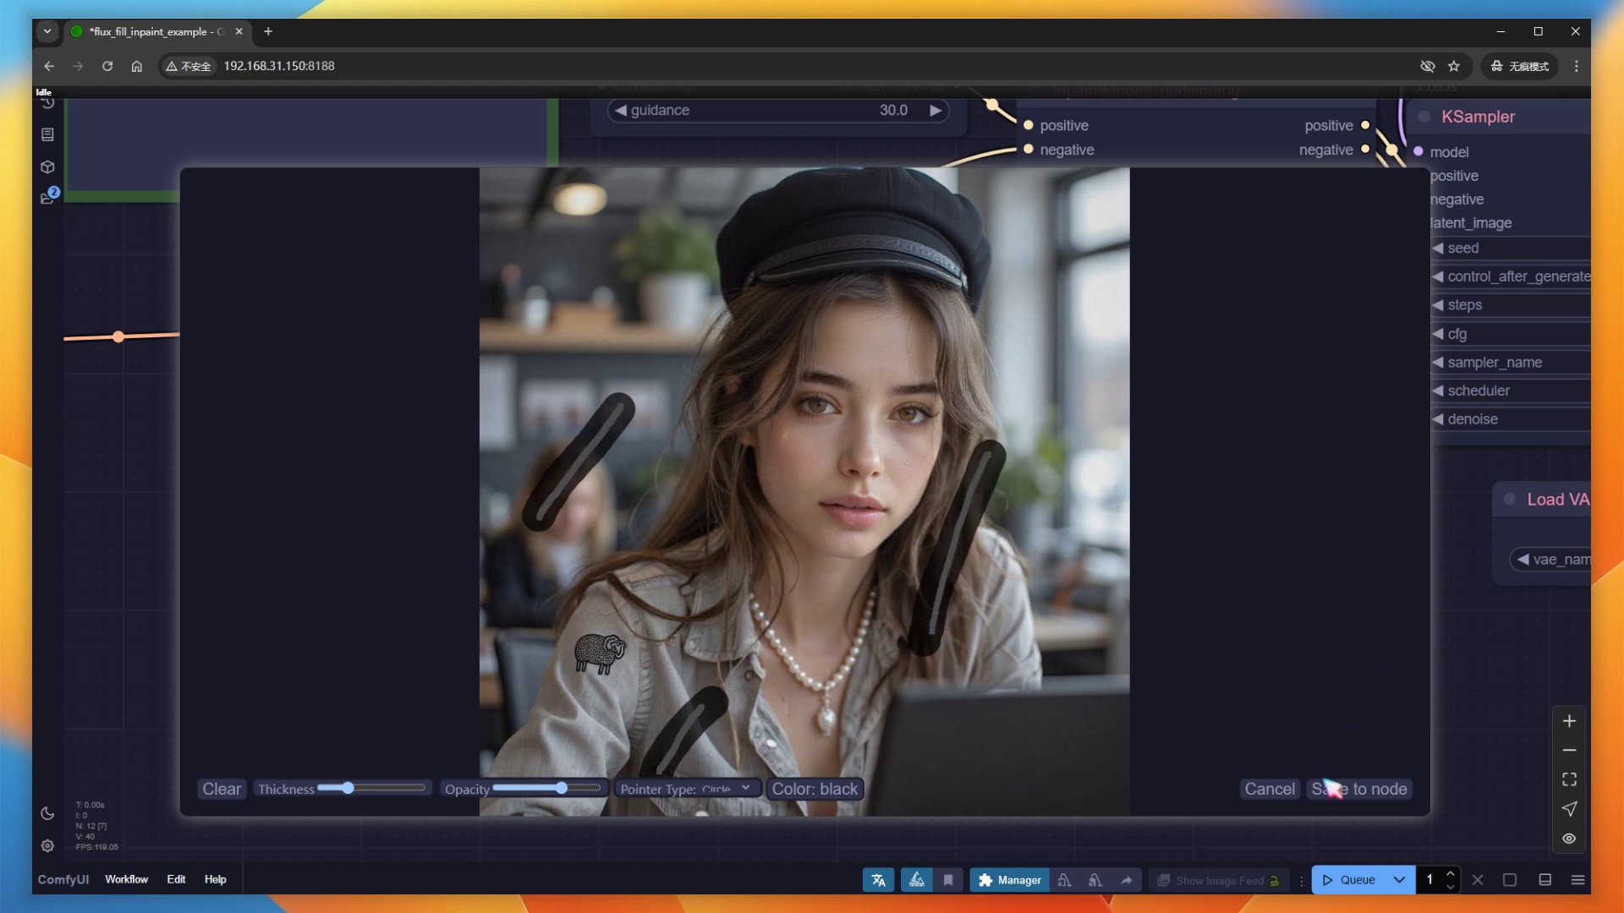
{"action": "left_click", "coordinate": [1358, 789]}
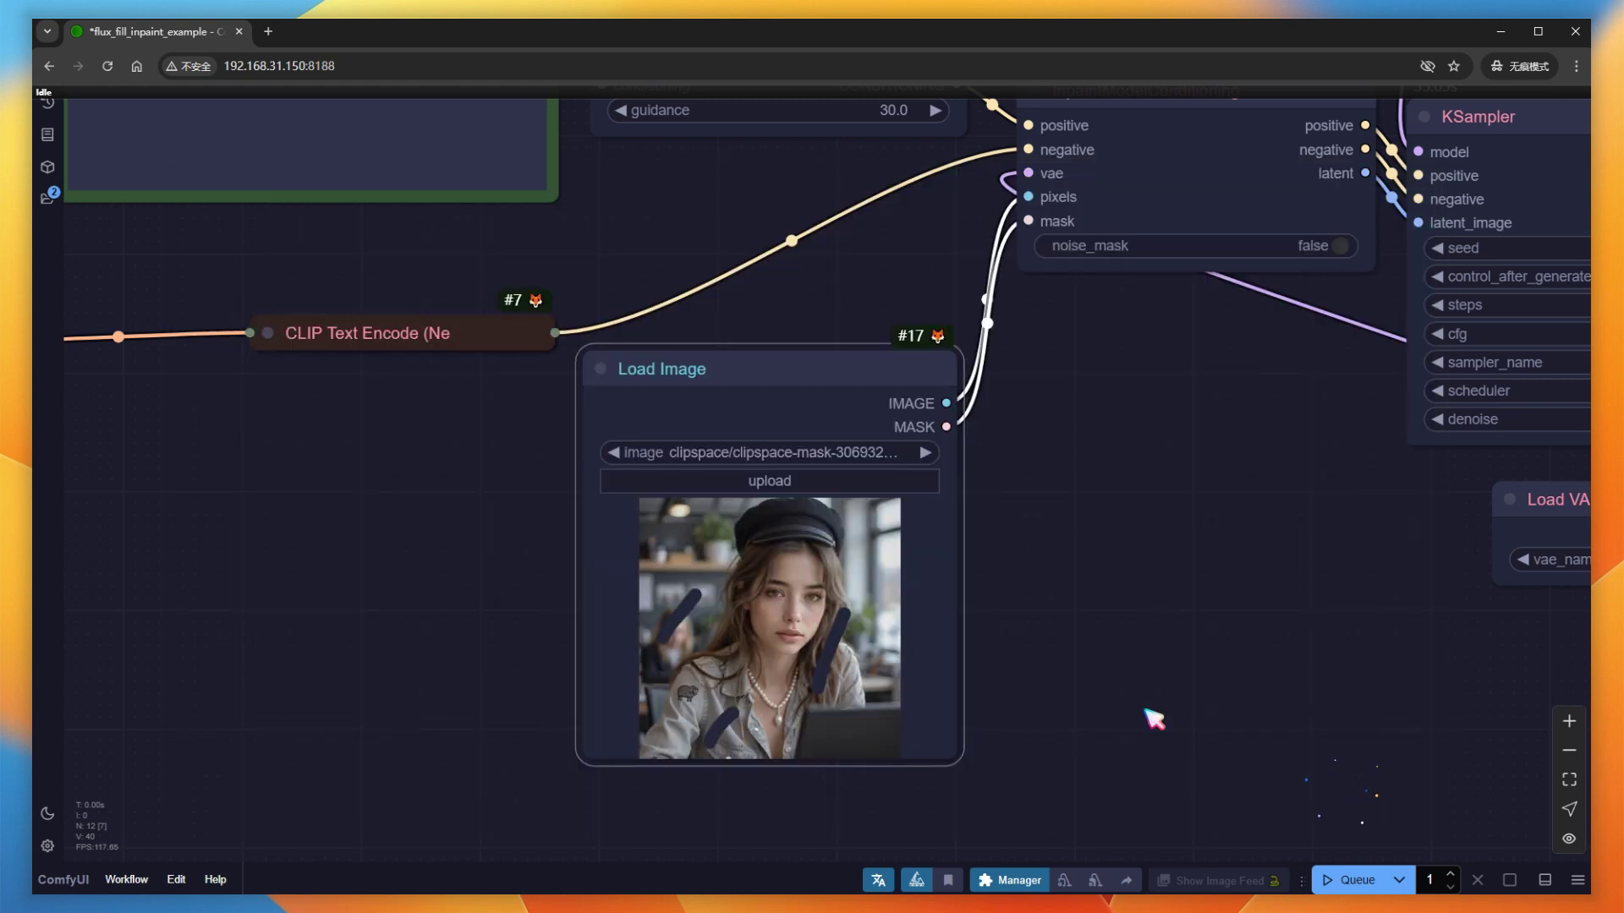
Queue the workflow with the empty positive prompt and check the generated portrait in the Save Image node.
{"action": "left_click", "coordinate": [1358, 879]}
{"action": "scroll", "coordinate": [1214, 714], "scroll_direction": "down", "scroll_amount": 3}
{"action": "left_click_drag", "start_coordinate": [1303, 734], "coordinate": [377, 562]}
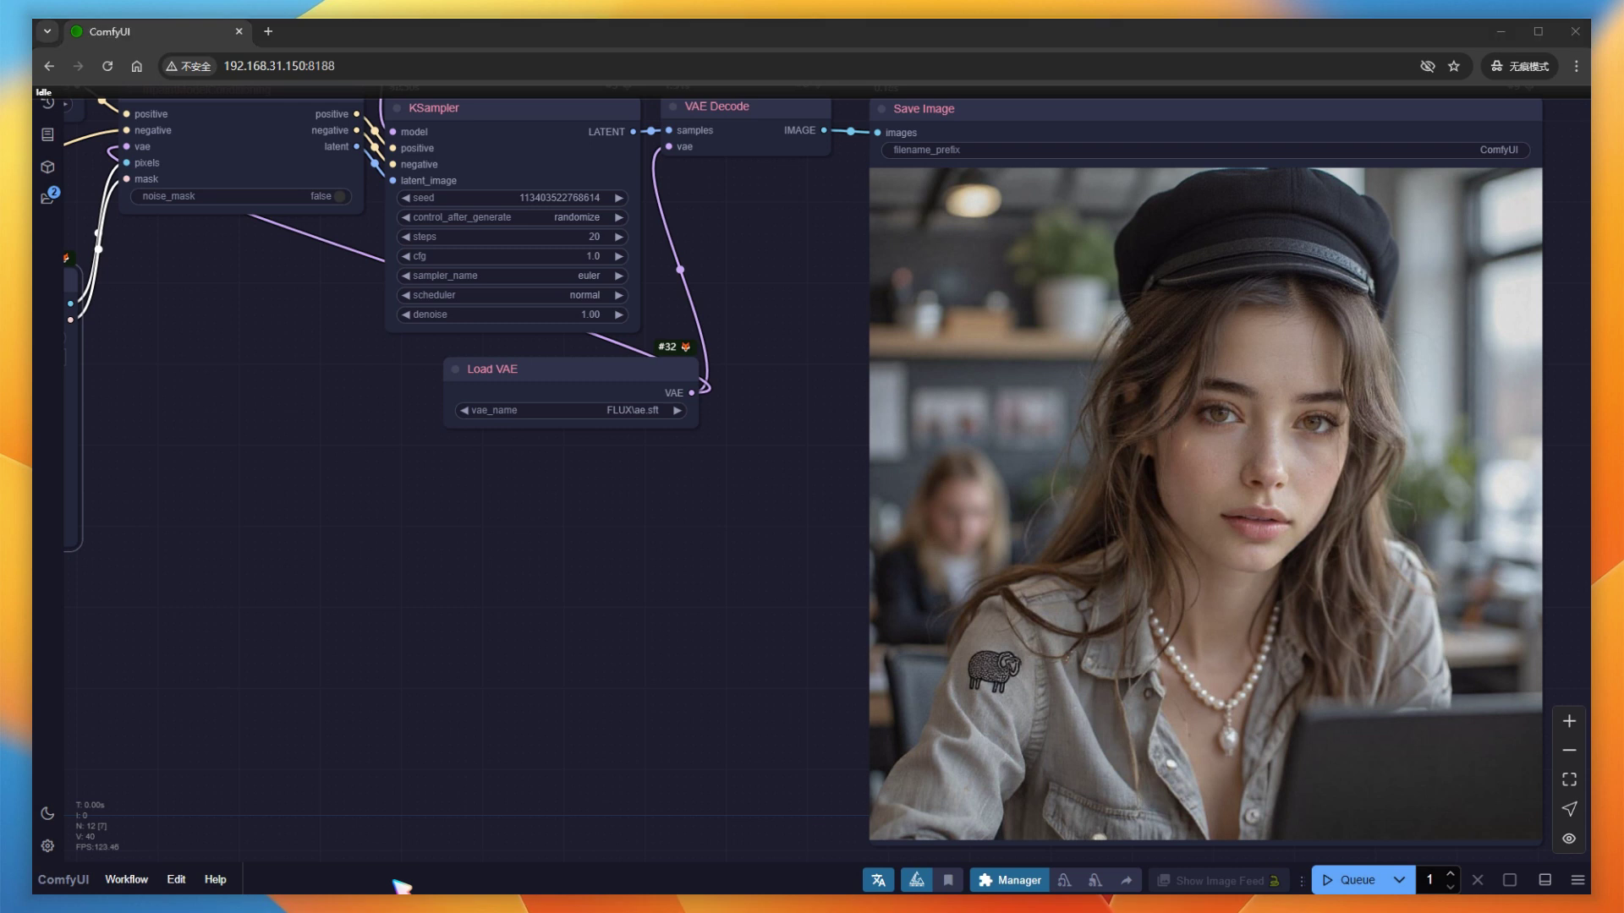
Move the Load Image node below DualCLIPLoader and add a Pad Image for Outpainting node in the freed space.
{"action": "scroll", "coordinate": [455, 661], "scroll_direction": "down", "scroll_amount": 5}
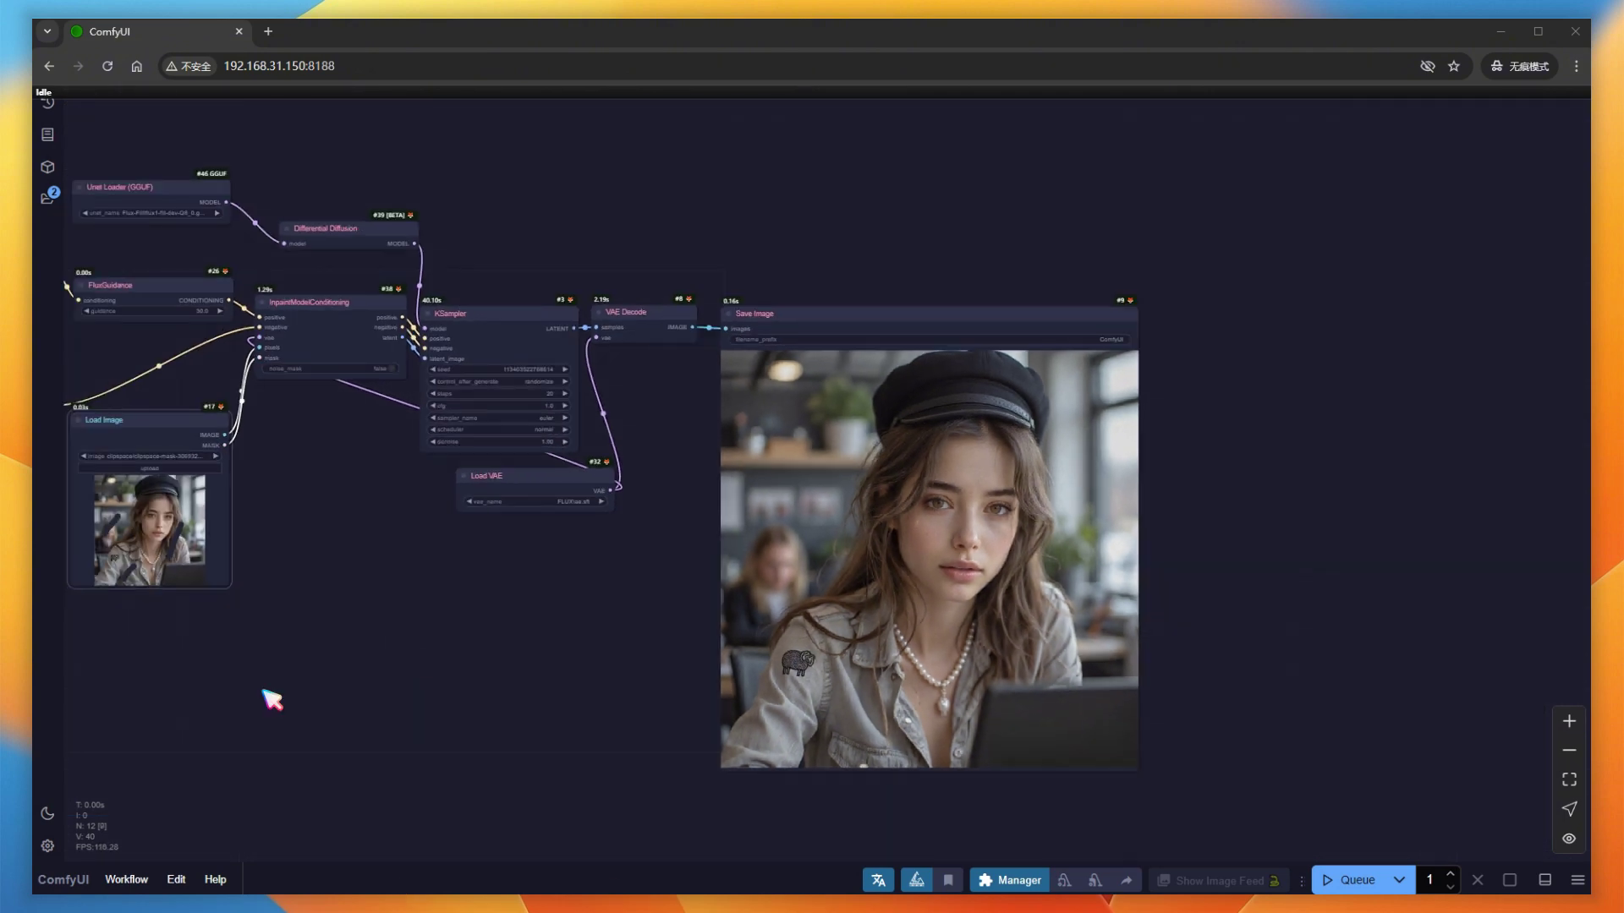
{"action": "left_click_drag", "start_coordinate": [269, 696], "coordinate": [1009, 734]}
{"action": "scroll", "coordinate": [639, 518], "scroll_direction": "up", "scroll_amount": 5}
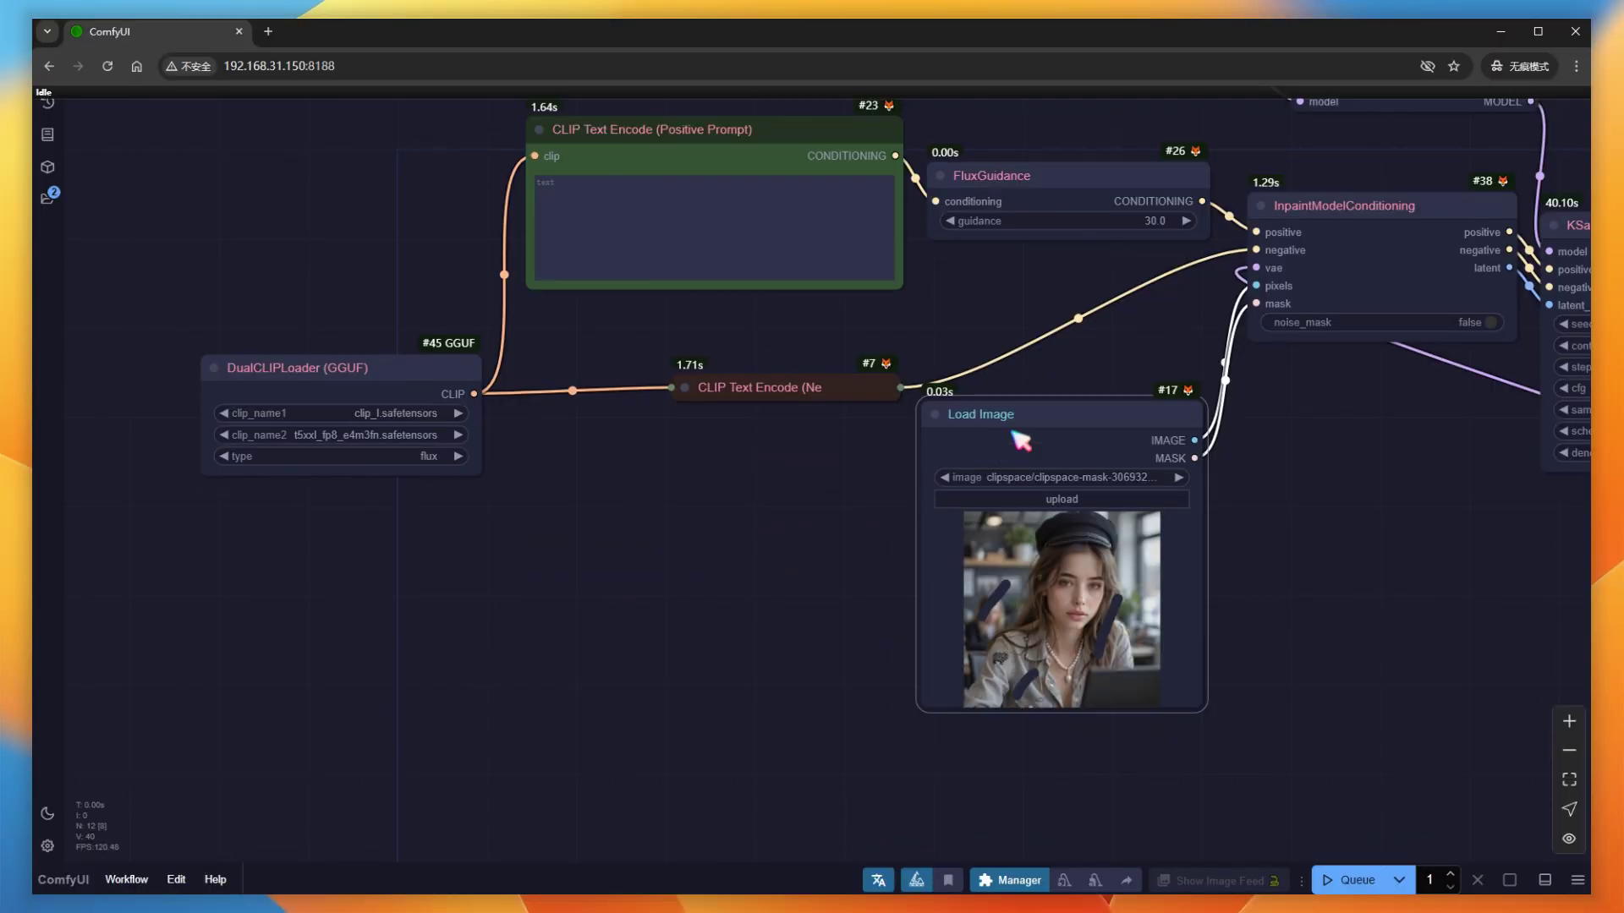
{"action": "left_click_drag", "start_coordinate": [1021, 441], "coordinate": [468, 555]}
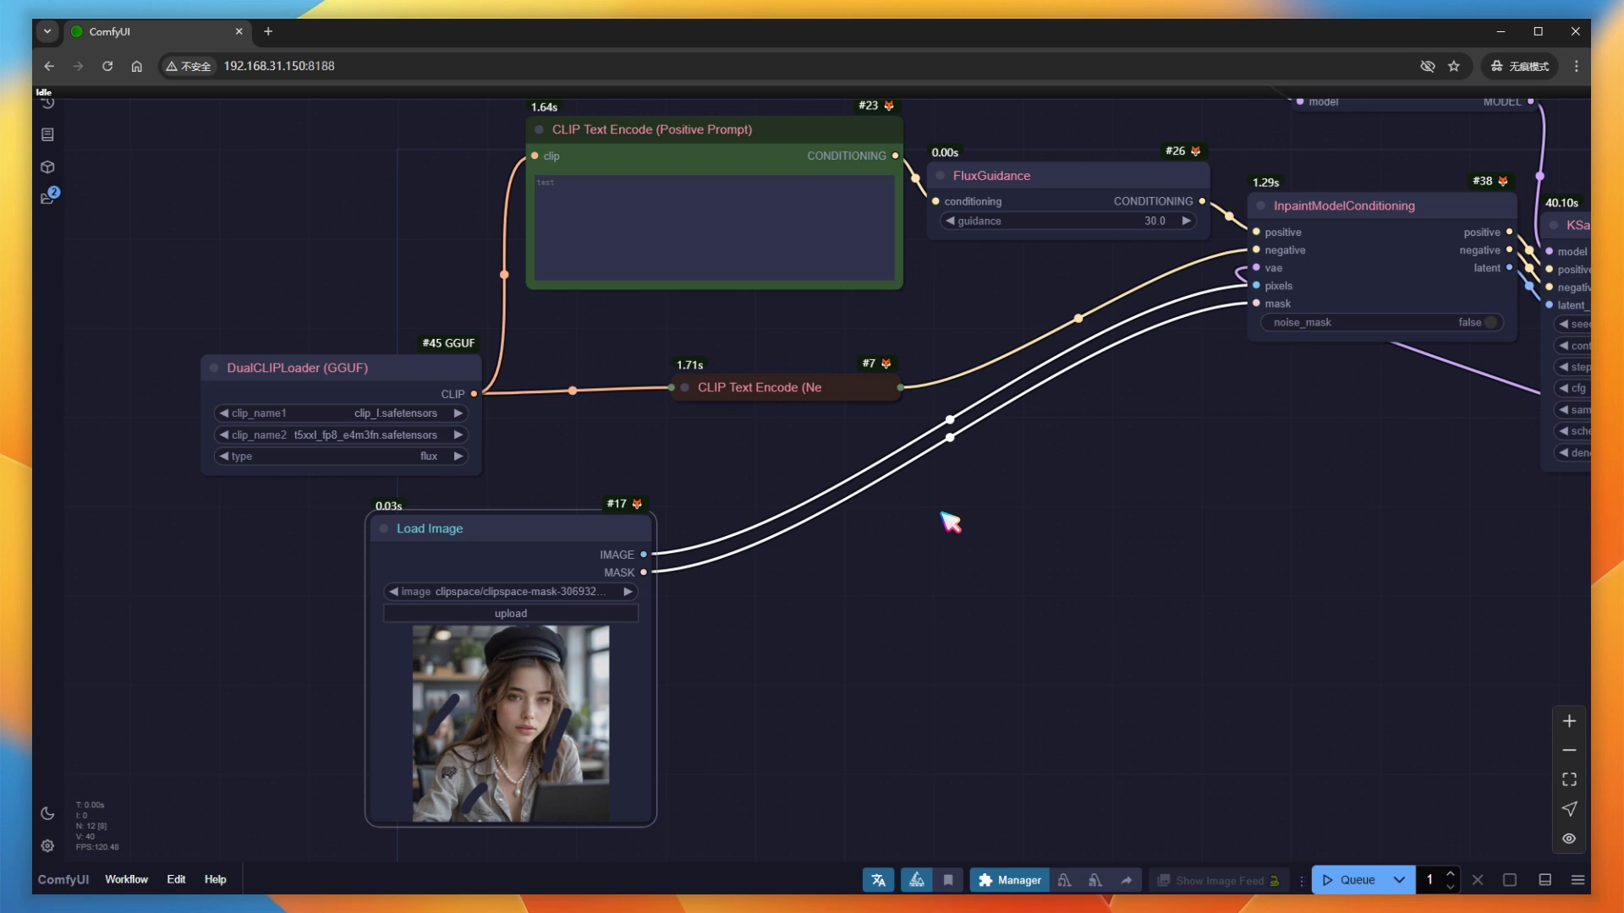
{"action": "double_click", "coordinate": [951, 522]}
{"action": "type", "text": "out"}
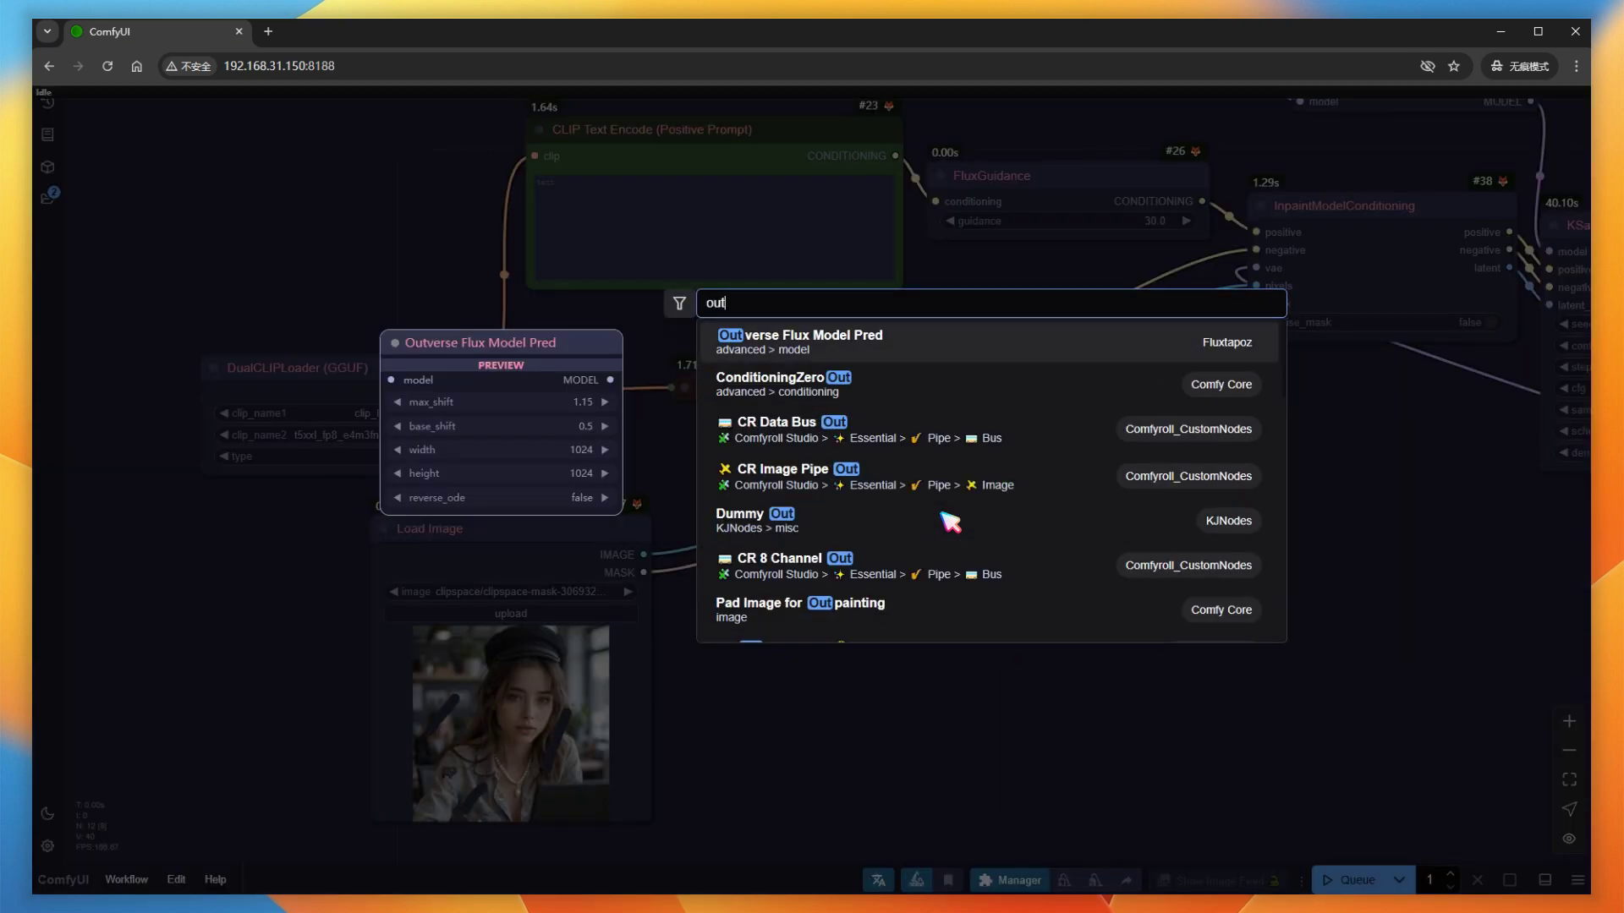
{"action": "type", "text": "paint"}
{"action": "left_click", "coordinate": [983, 343]}
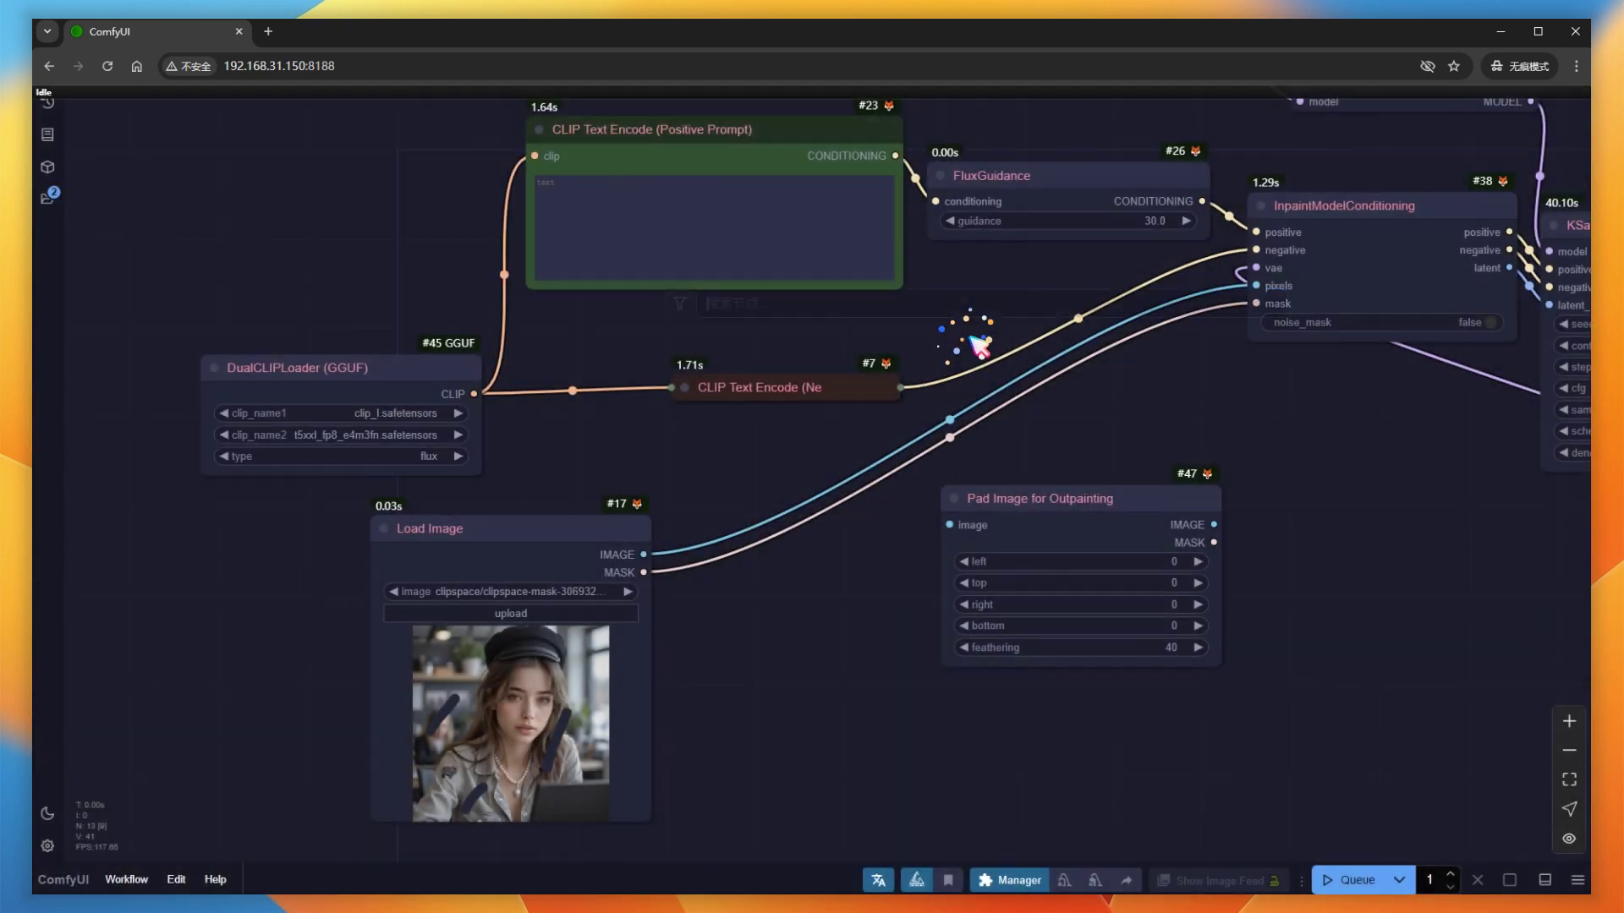
Connect Load Image's image through Pad Image for Outpainting to InpaintModelConditioning's pixels, and the pad node's mask output to its mask input.
{"action": "left_click_drag", "start_coordinate": [1007, 500], "coordinate": [938, 512]}
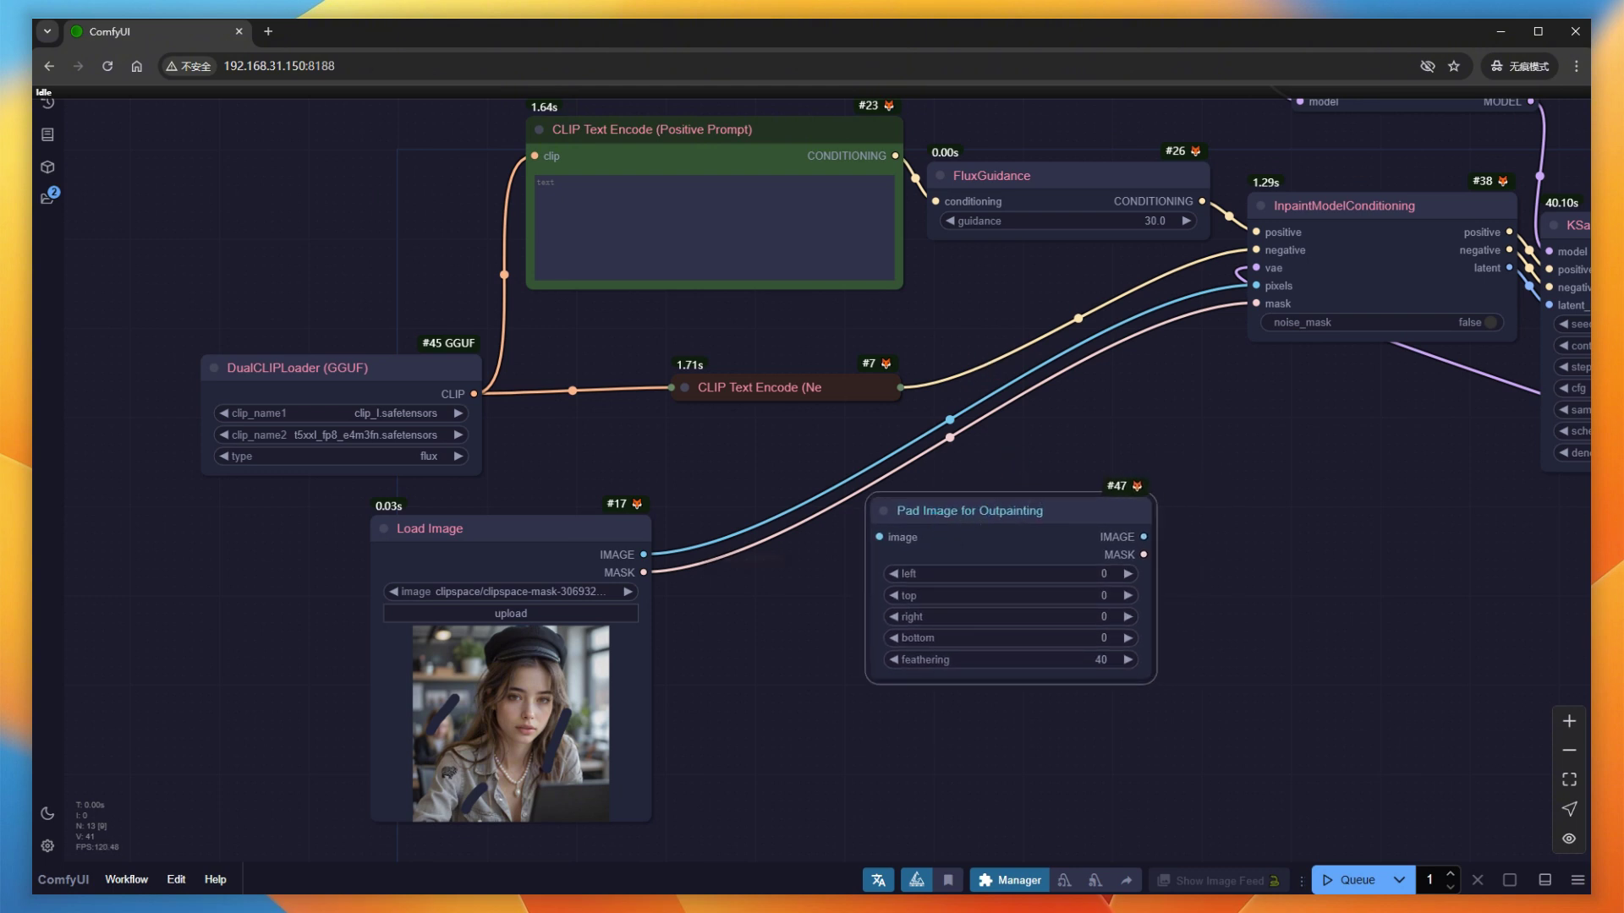
{"action": "left_click_drag", "start_coordinate": [643, 555], "coordinate": [1257, 286]}
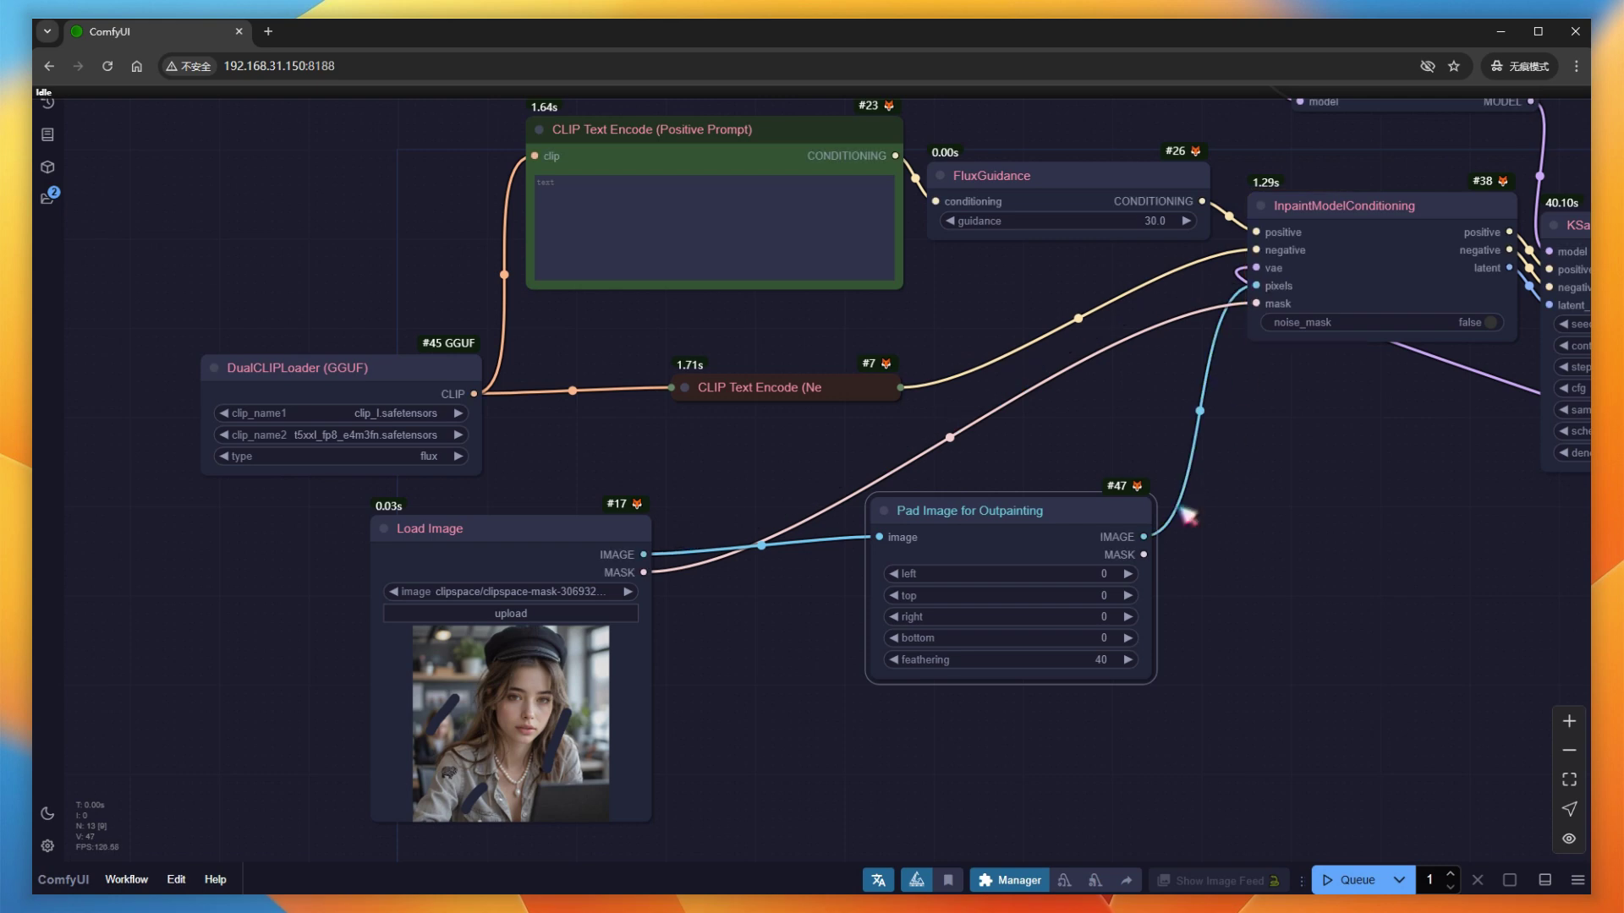
{"action": "left_click_drag", "start_coordinate": [1143, 555], "coordinate": [1273, 320]}
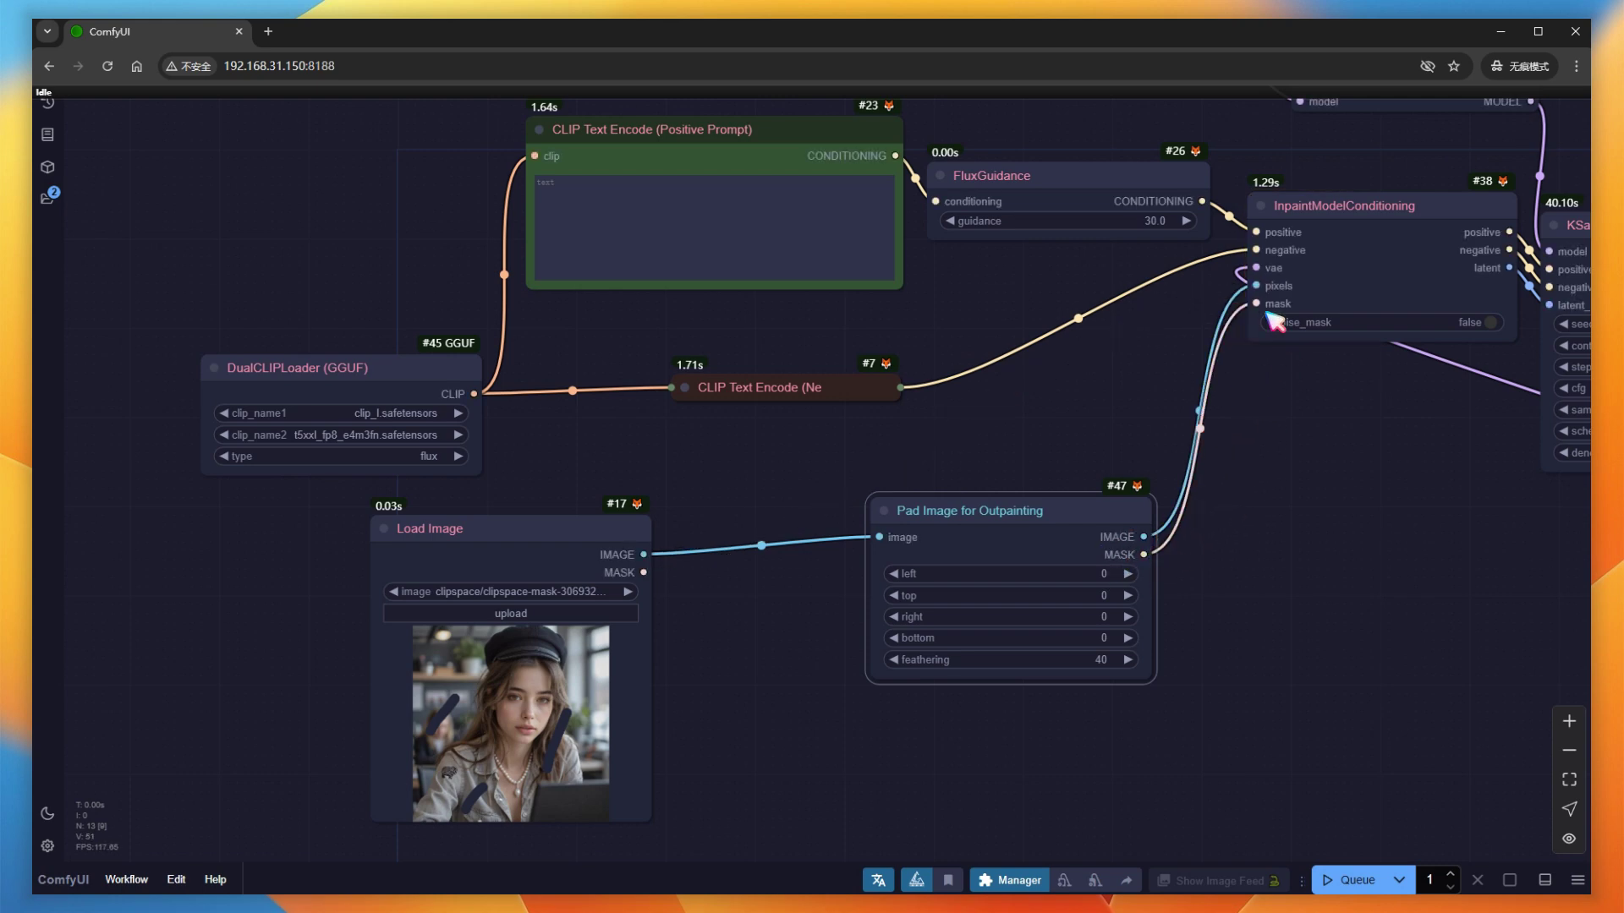
Copy the repaired portrait from the Save Image node and paste it into the Load Image node.
{"action": "left_click_drag", "start_coordinate": [1374, 671], "coordinate": [158, 572]}
{"action": "right_click", "coordinate": [983, 387]}
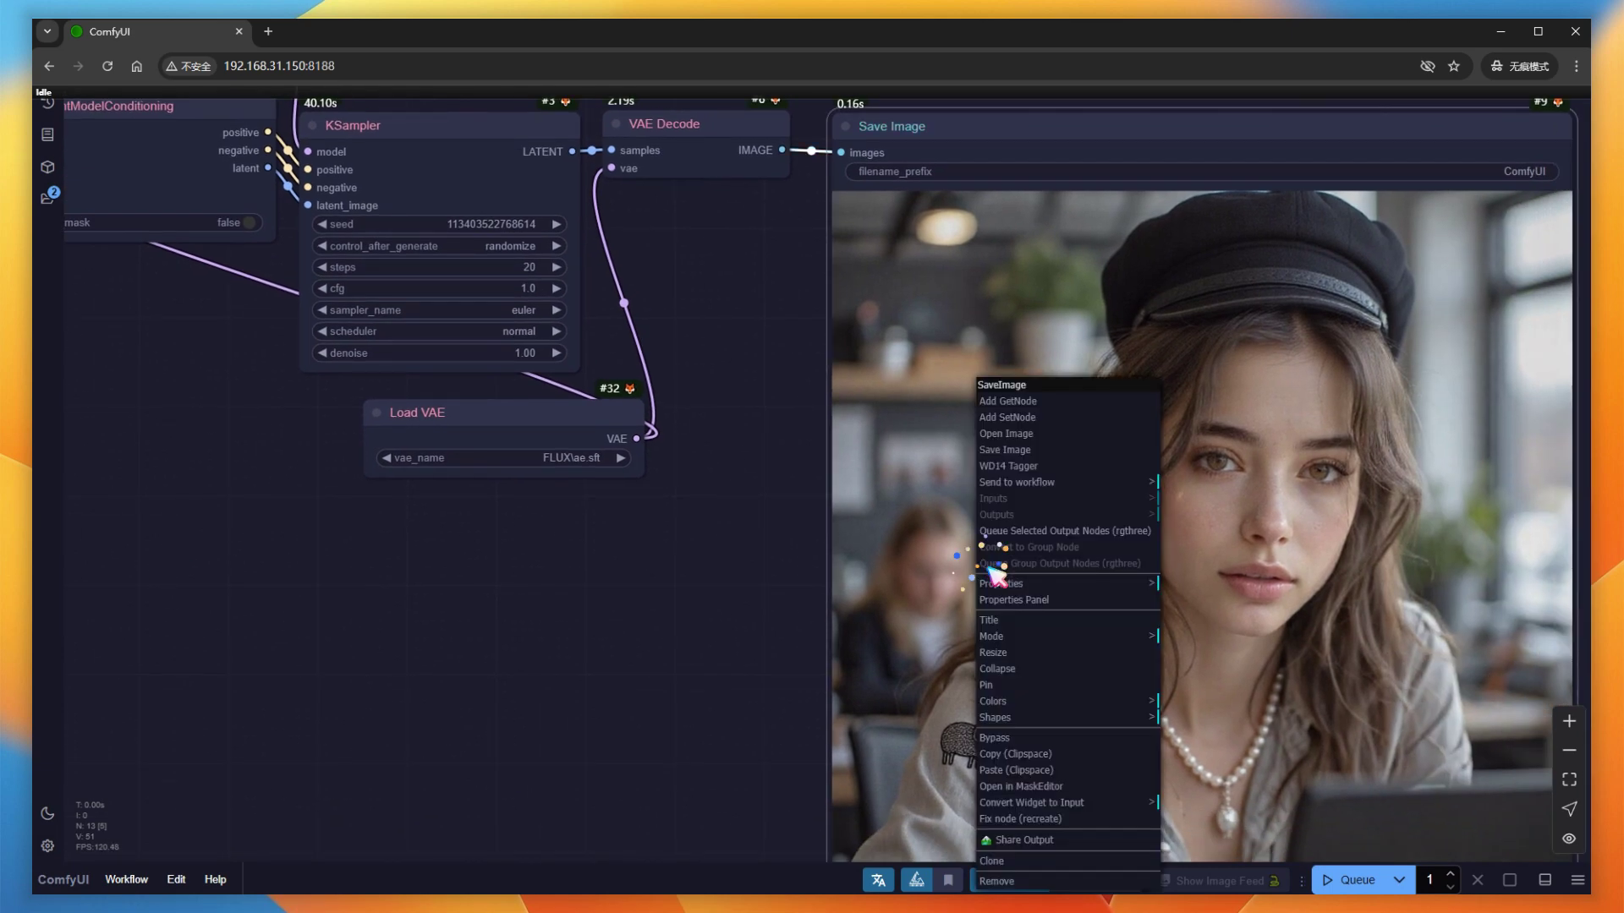
{"action": "left_click", "coordinate": [1027, 751]}
{"action": "scroll", "coordinate": [427, 745], "scroll_direction": "left", "scroll_amount": 15}
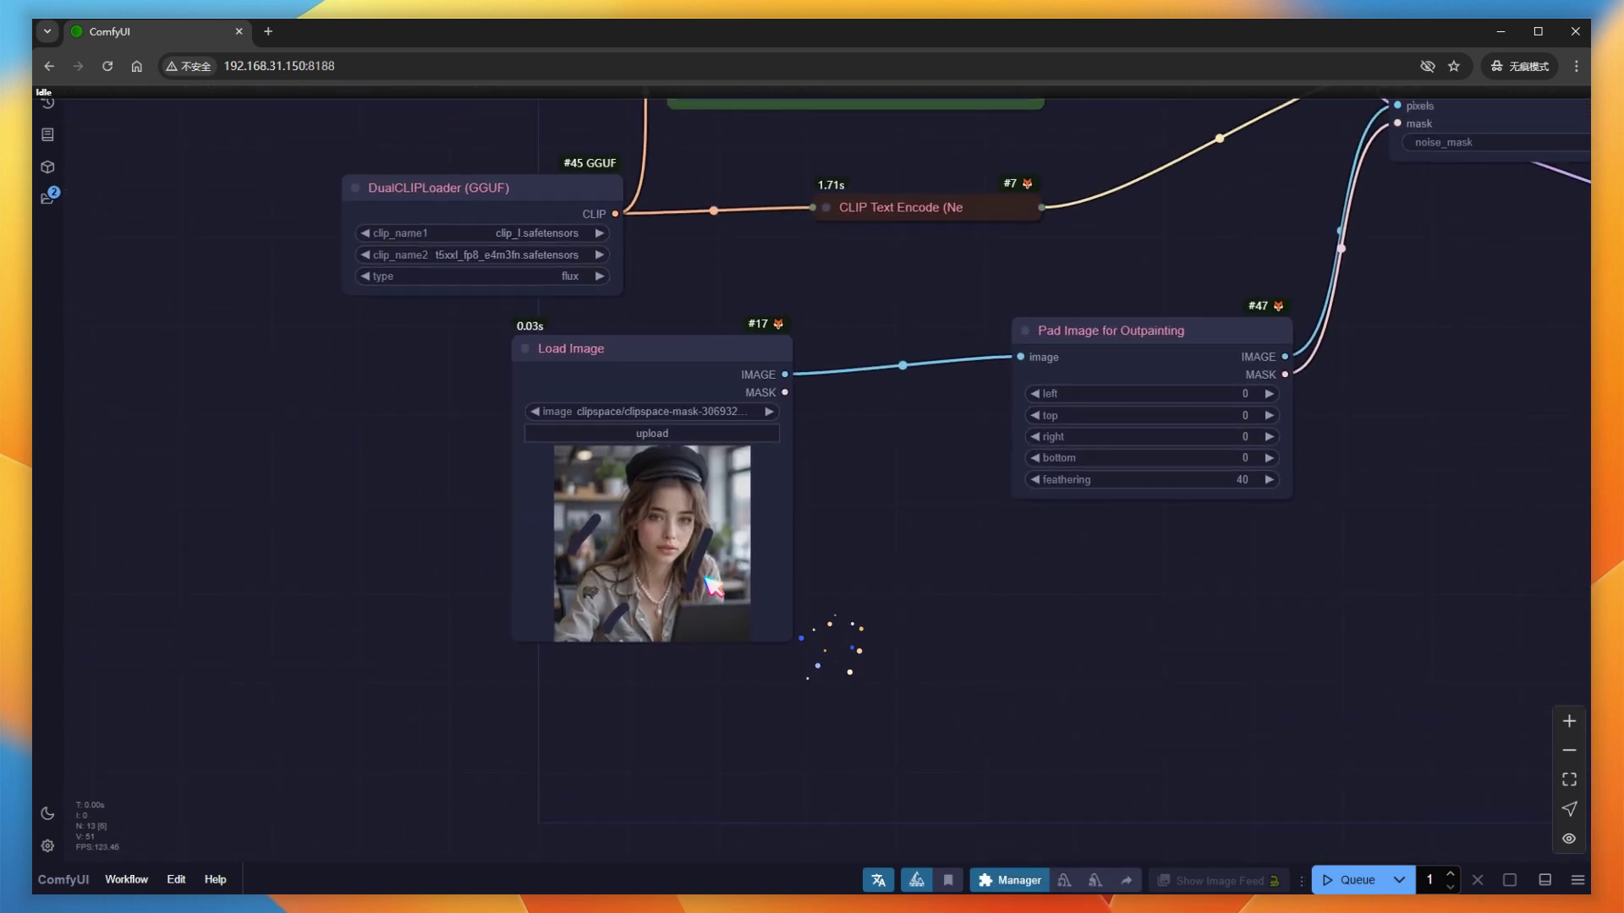
{"action": "left_click", "coordinate": [670, 524]}
{"action": "key", "text": "ctrl+v"}
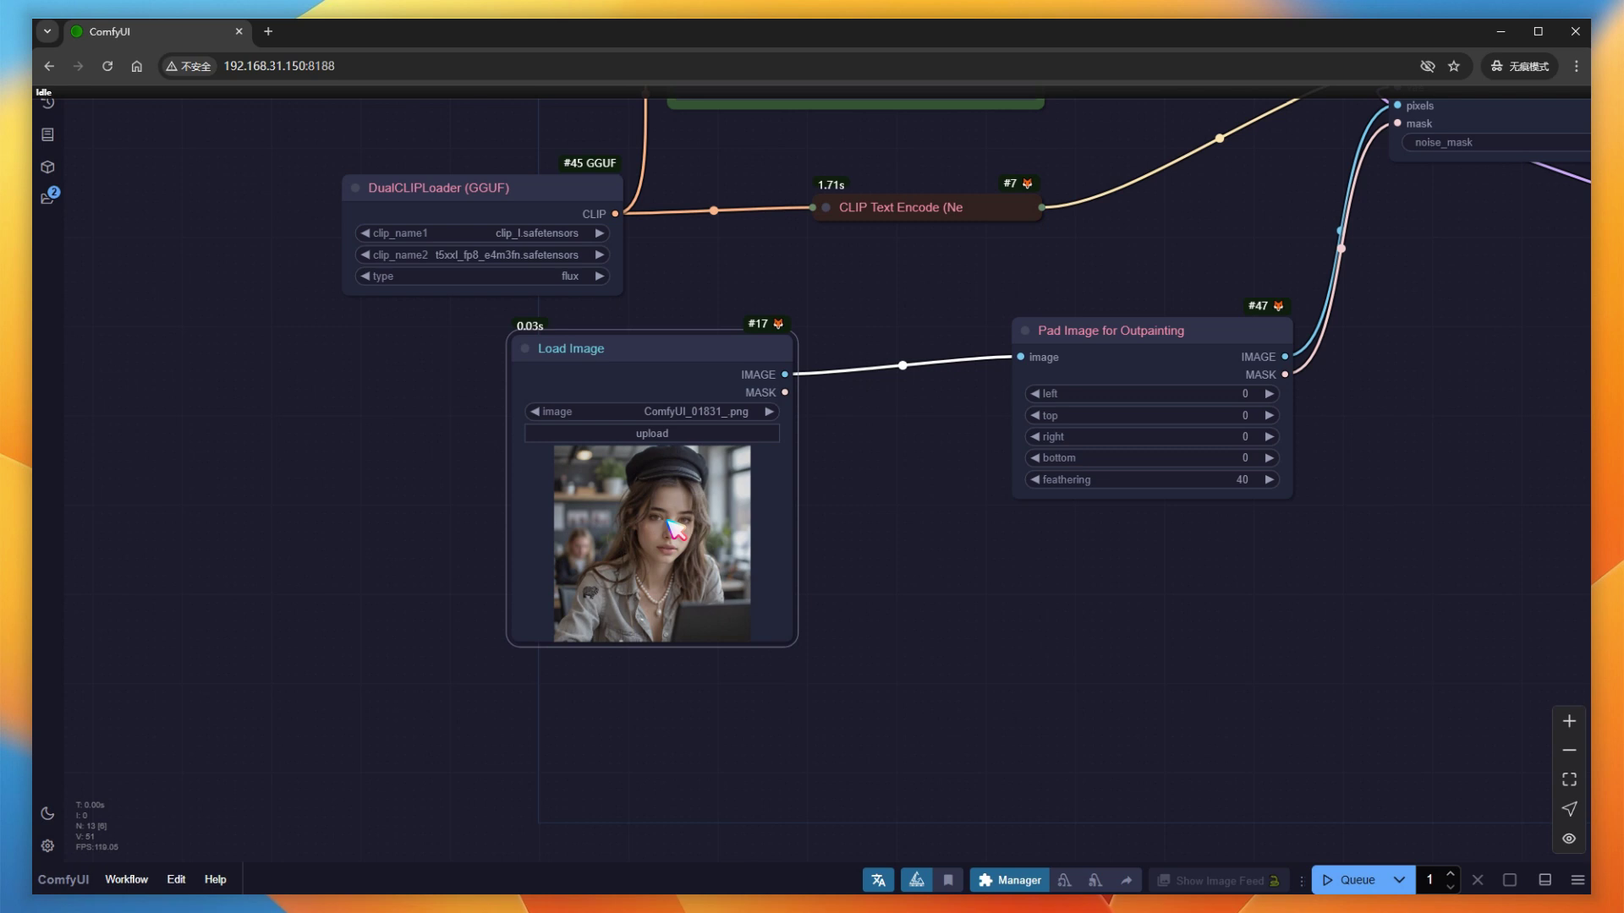
Move the Pad Image for Outpainting node closer to Load Image and set its left and right padding to 400.
{"action": "left_click_drag", "start_coordinate": [998, 587], "coordinate": [917, 674]}
{"action": "left_click_drag", "start_coordinate": [975, 452], "coordinate": [886, 461]}
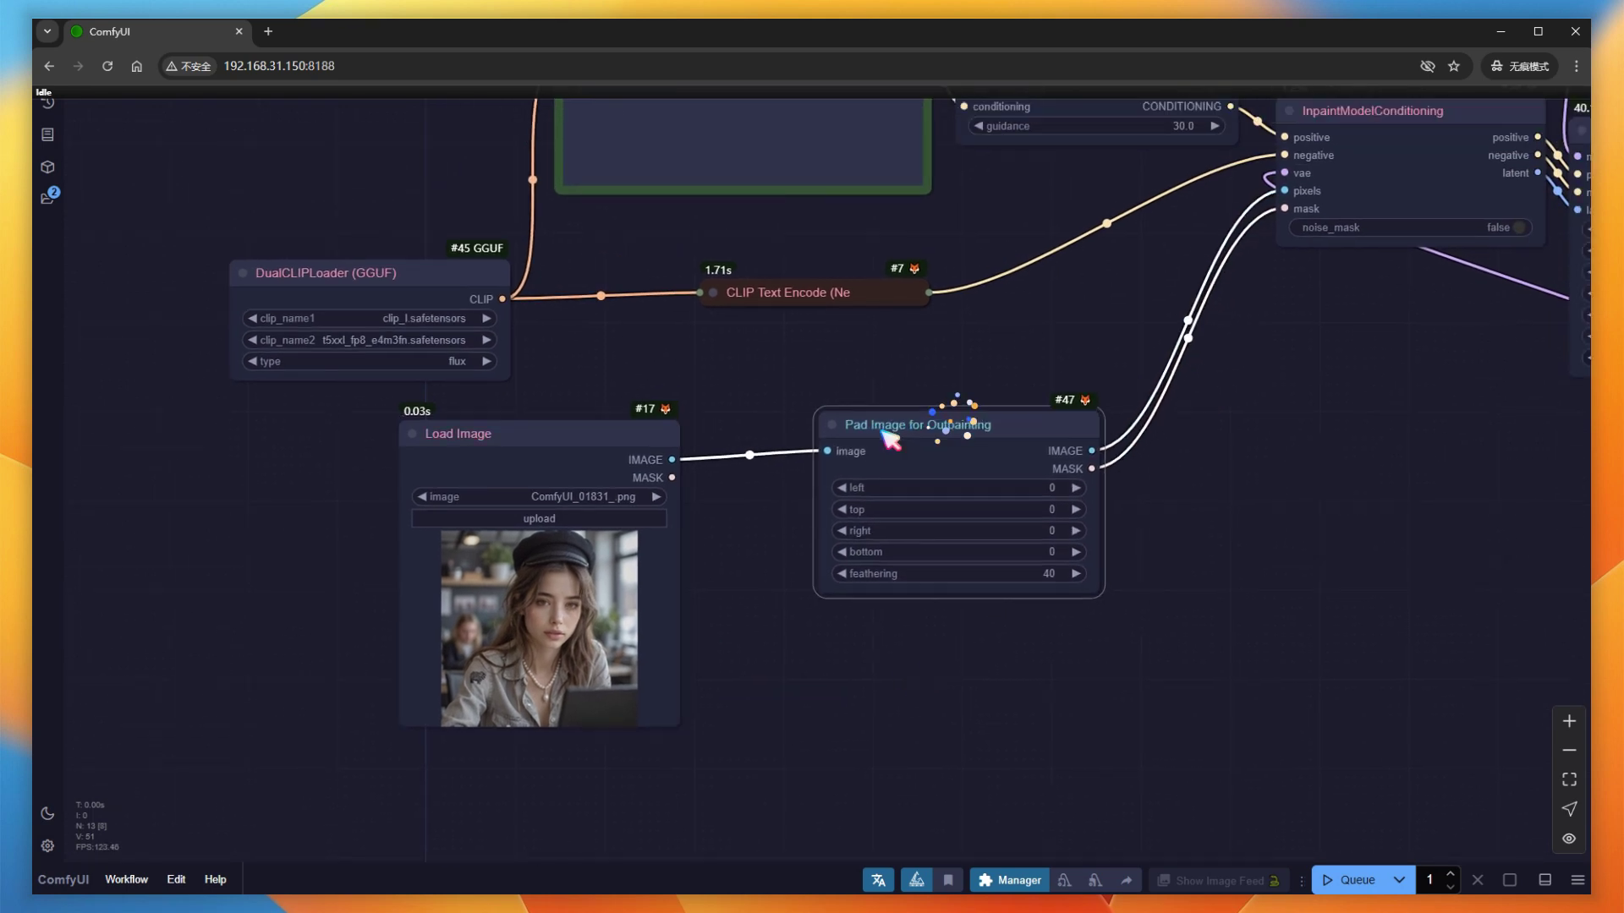
{"action": "scroll", "coordinate": [774, 565], "scroll_direction": "up", "scroll_amount": 4}
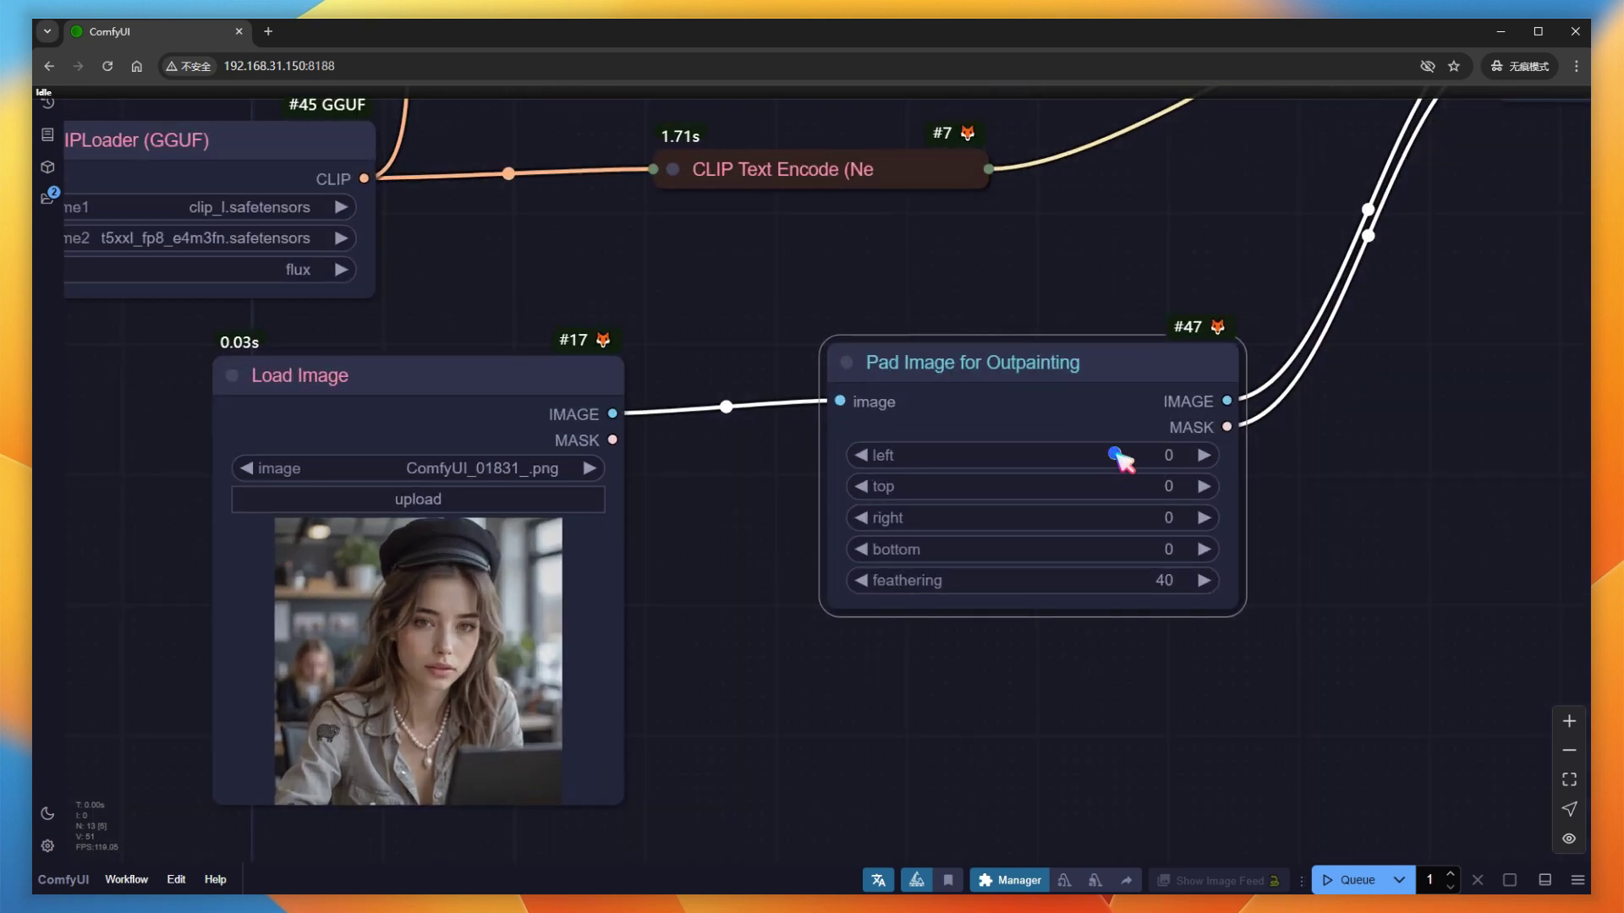
{"action": "left_click", "coordinate": [1118, 456]}
{"action": "key", "text": "Return"}
{"action": "left_click", "coordinate": [1149, 529]}
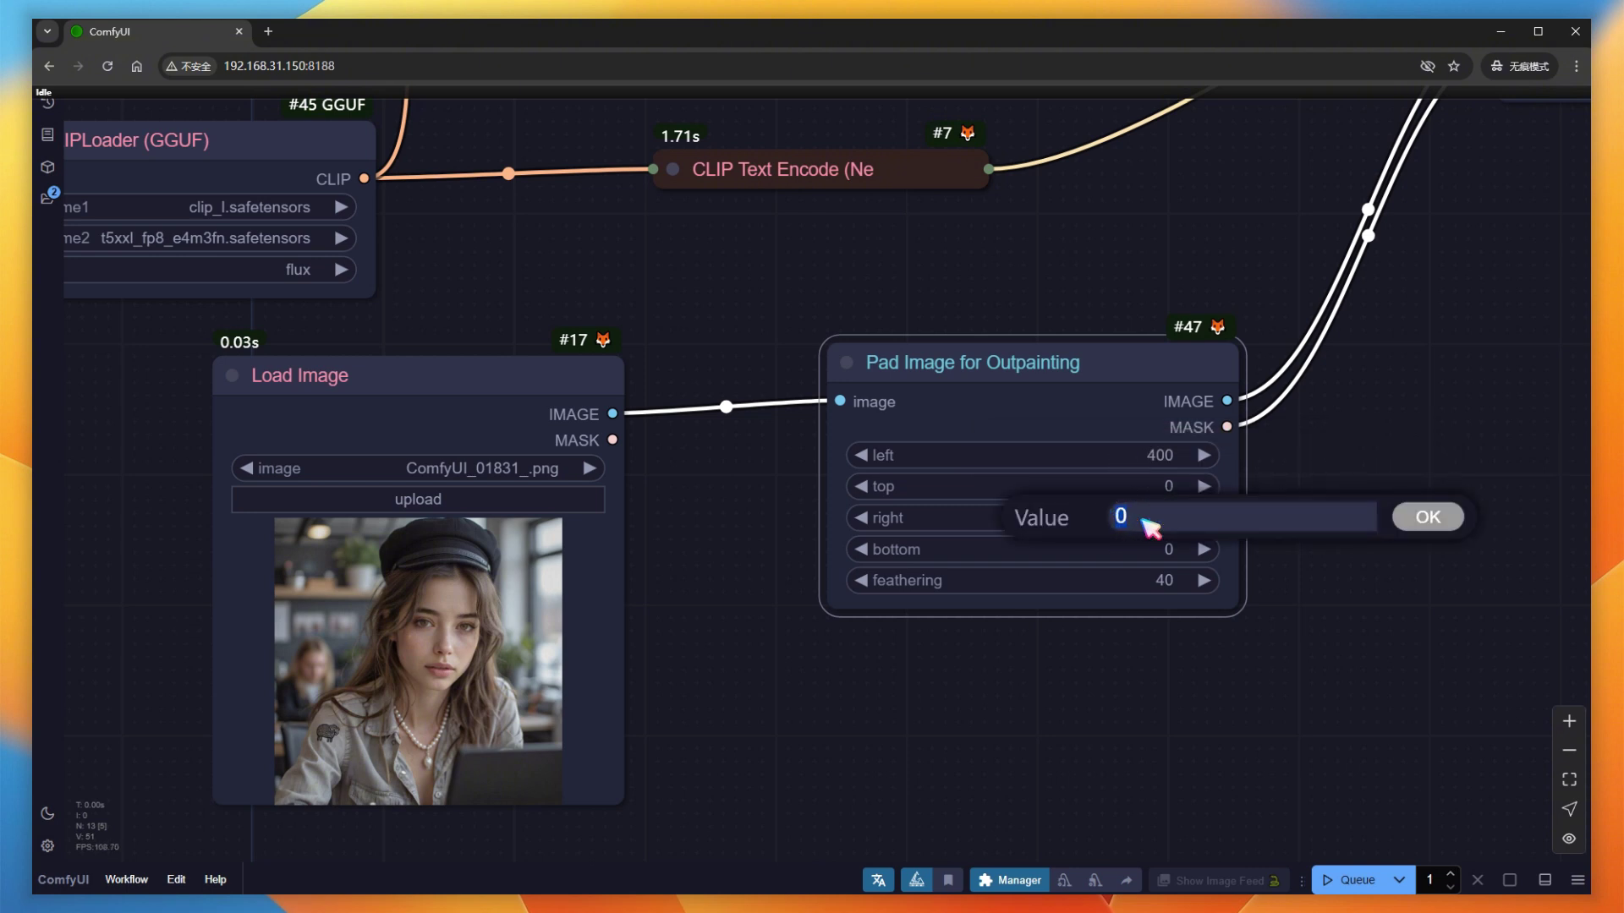
{"action": "type", "text": "400"}
{"action": "key", "text": "Return"}
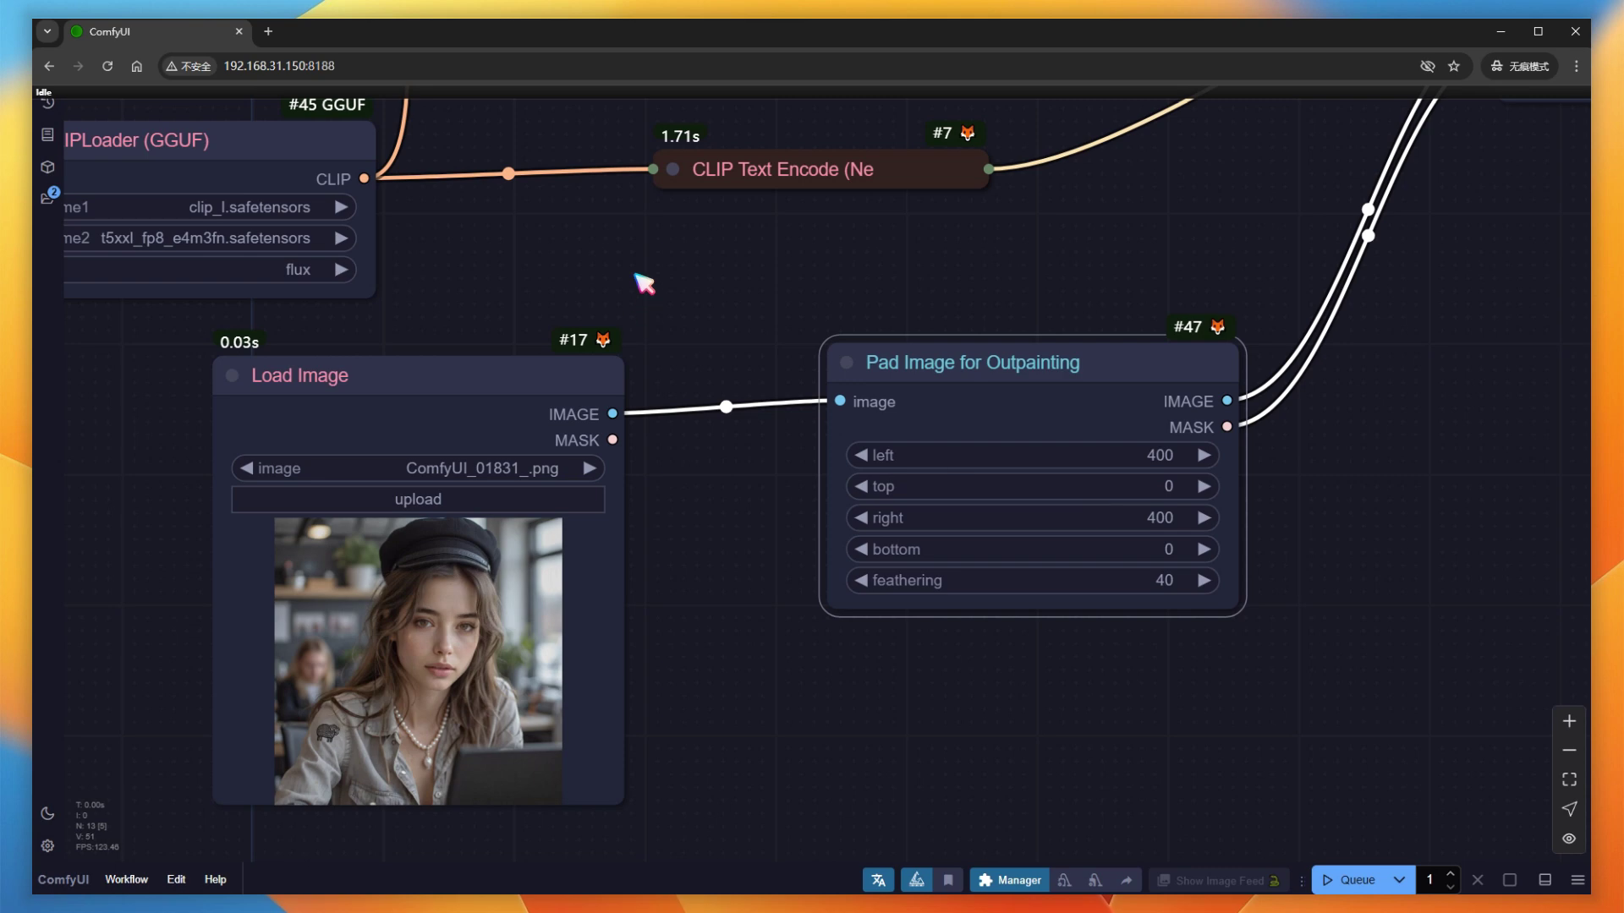
Queue the workflow with an empty positive prompt and check the widened portrait in the Save Image node.
{"action": "left_click_drag", "start_coordinate": [646, 279], "coordinate": [721, 712]}
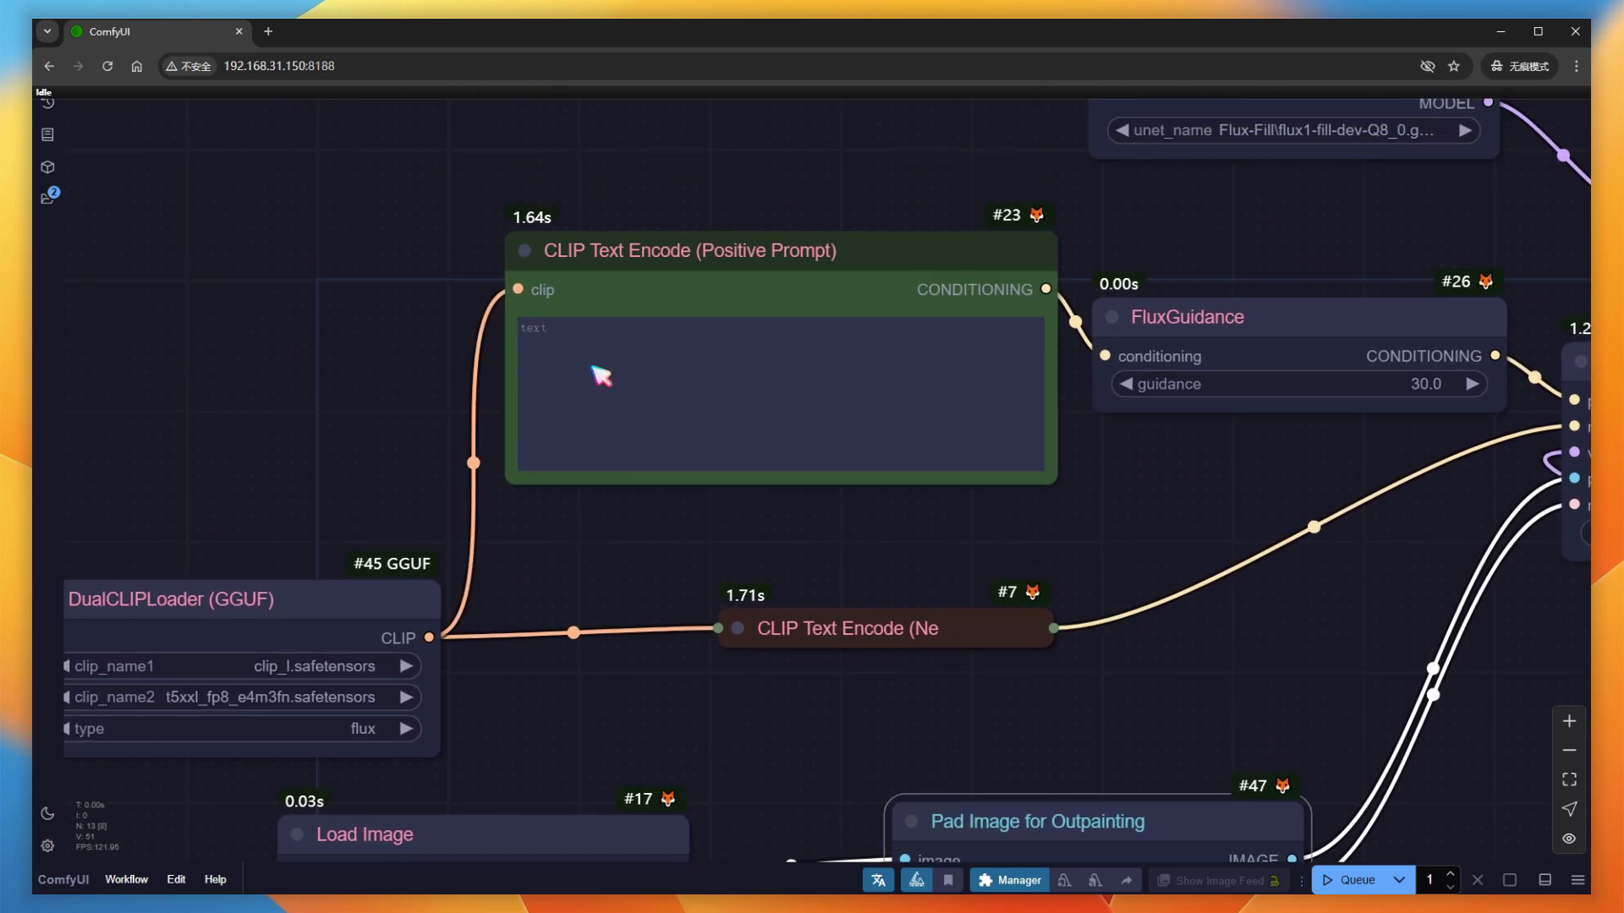
{"action": "left_click_drag", "start_coordinate": [1302, 703], "coordinate": [1258, 362]}
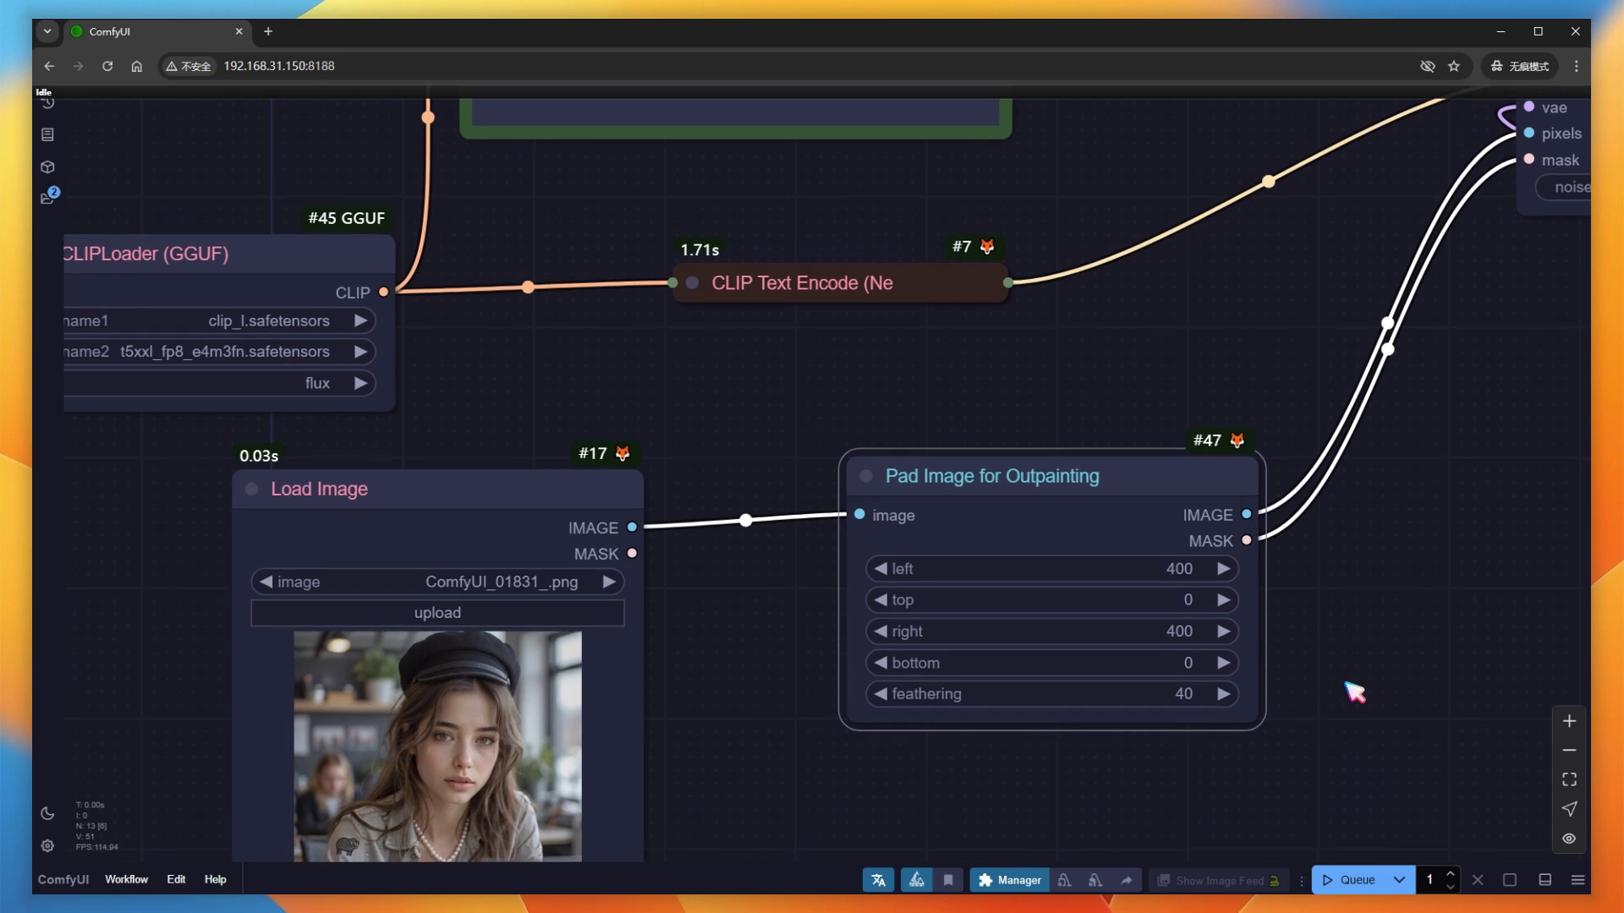
{"action": "left_click", "coordinate": [1357, 879]}
{"action": "scroll", "coordinate": [708, 642], "scroll_direction": "down", "scroll_amount": 5}
{"action": "scroll", "coordinate": [709, 641], "scroll_direction": "down", "scroll_amount": 3}
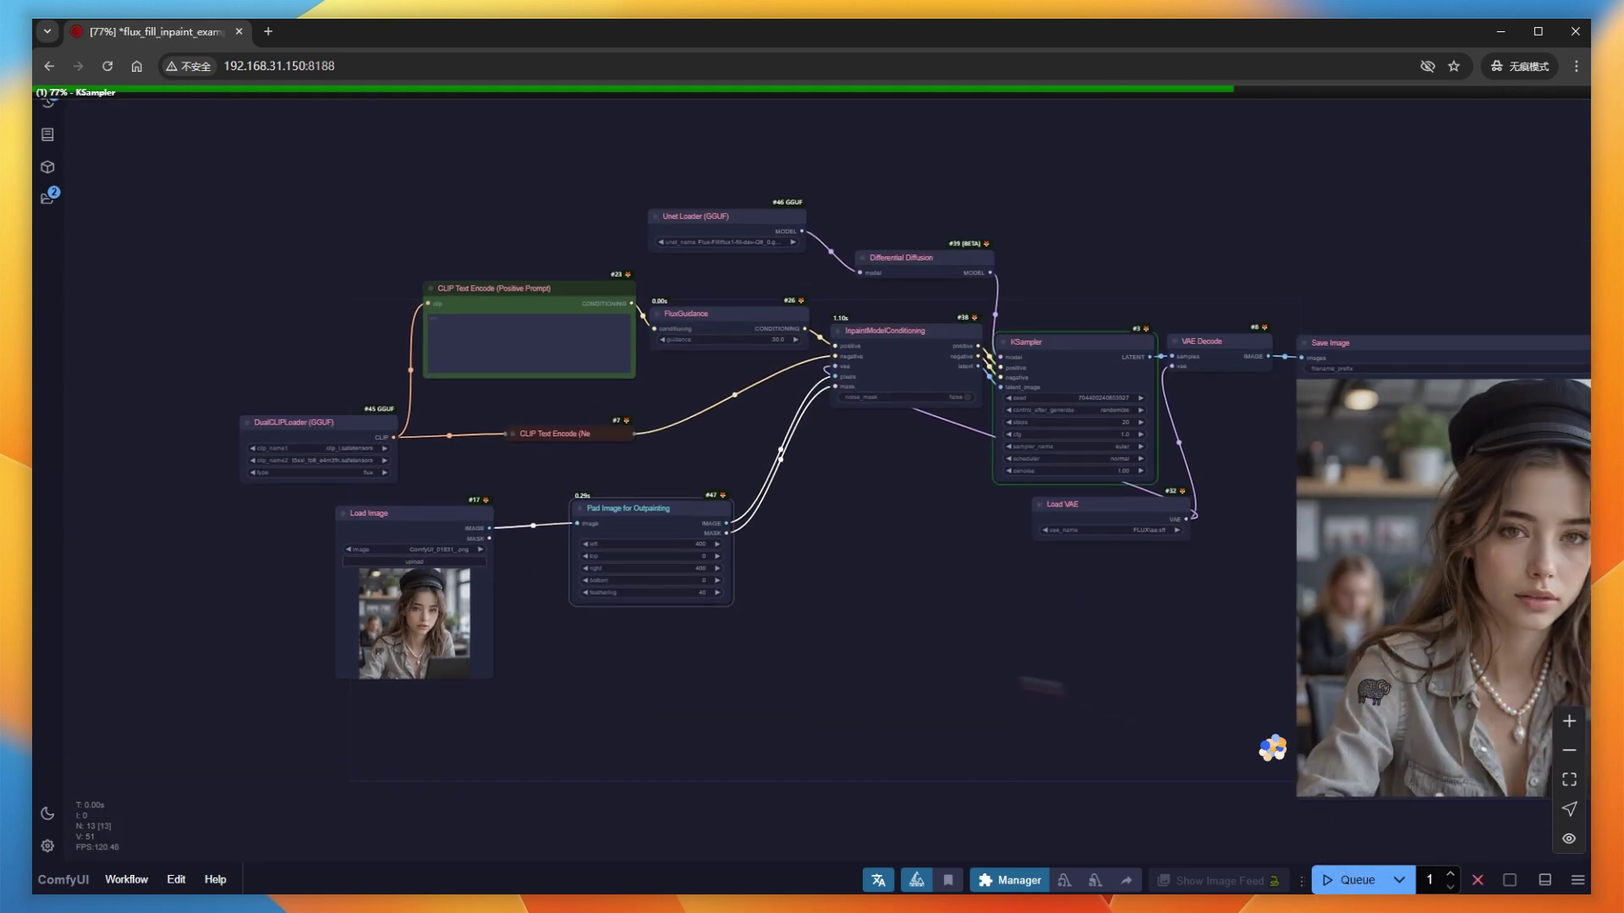
{"action": "left_click_drag", "start_coordinate": [1269, 750], "coordinate": [768, 598]}
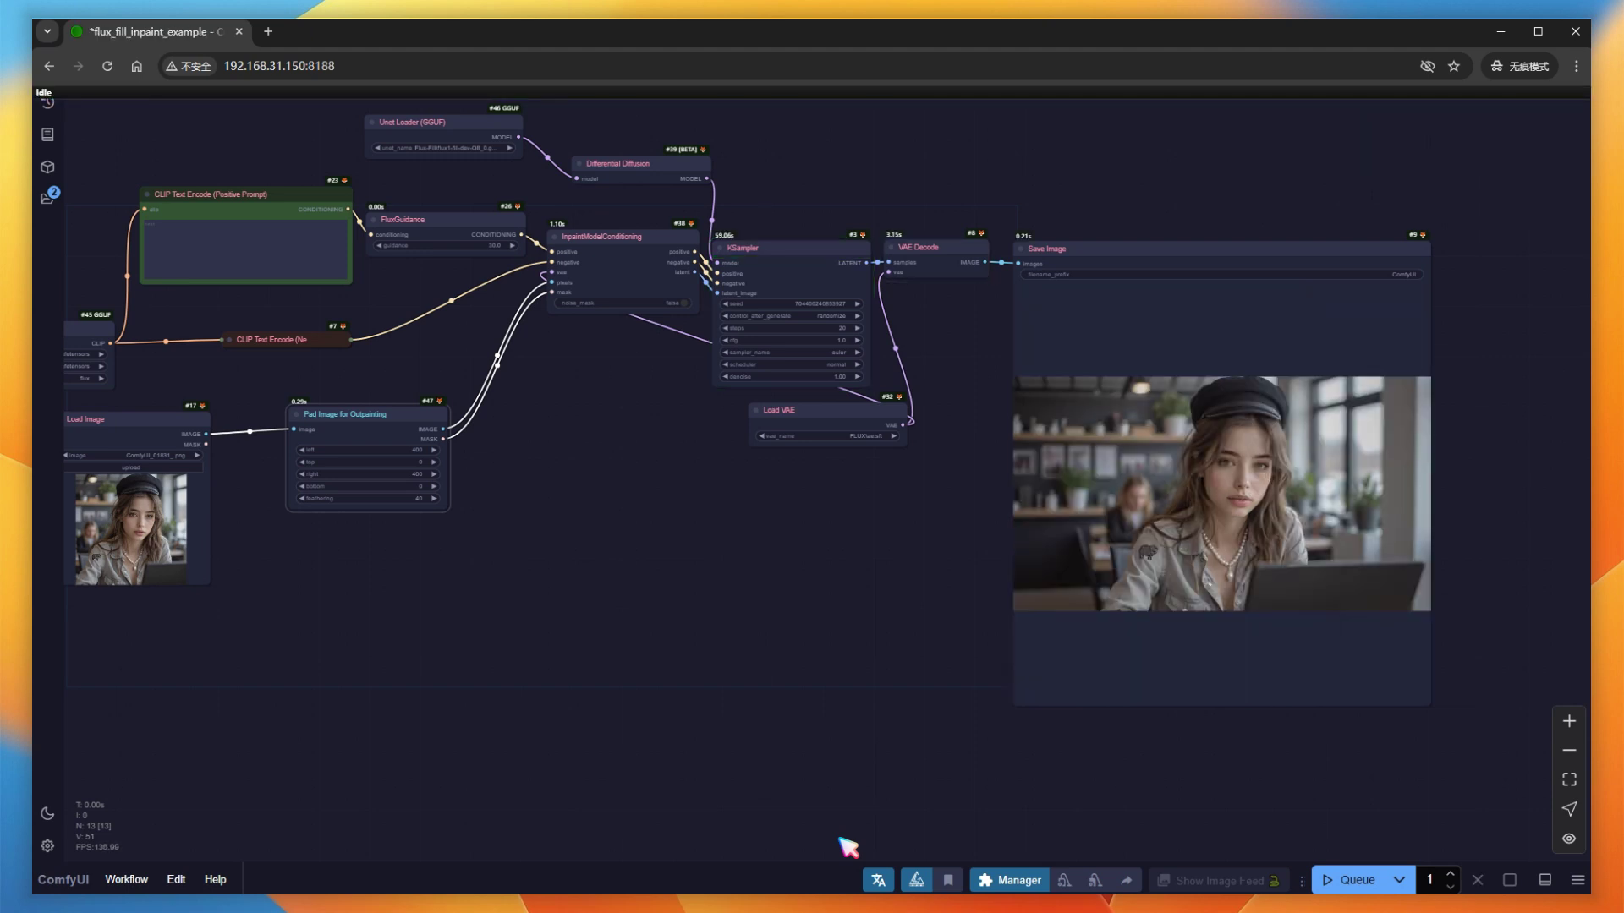
{"action": "scroll", "coordinate": [1498, 575], "scroll_direction": "up", "scroll_amount": 3}
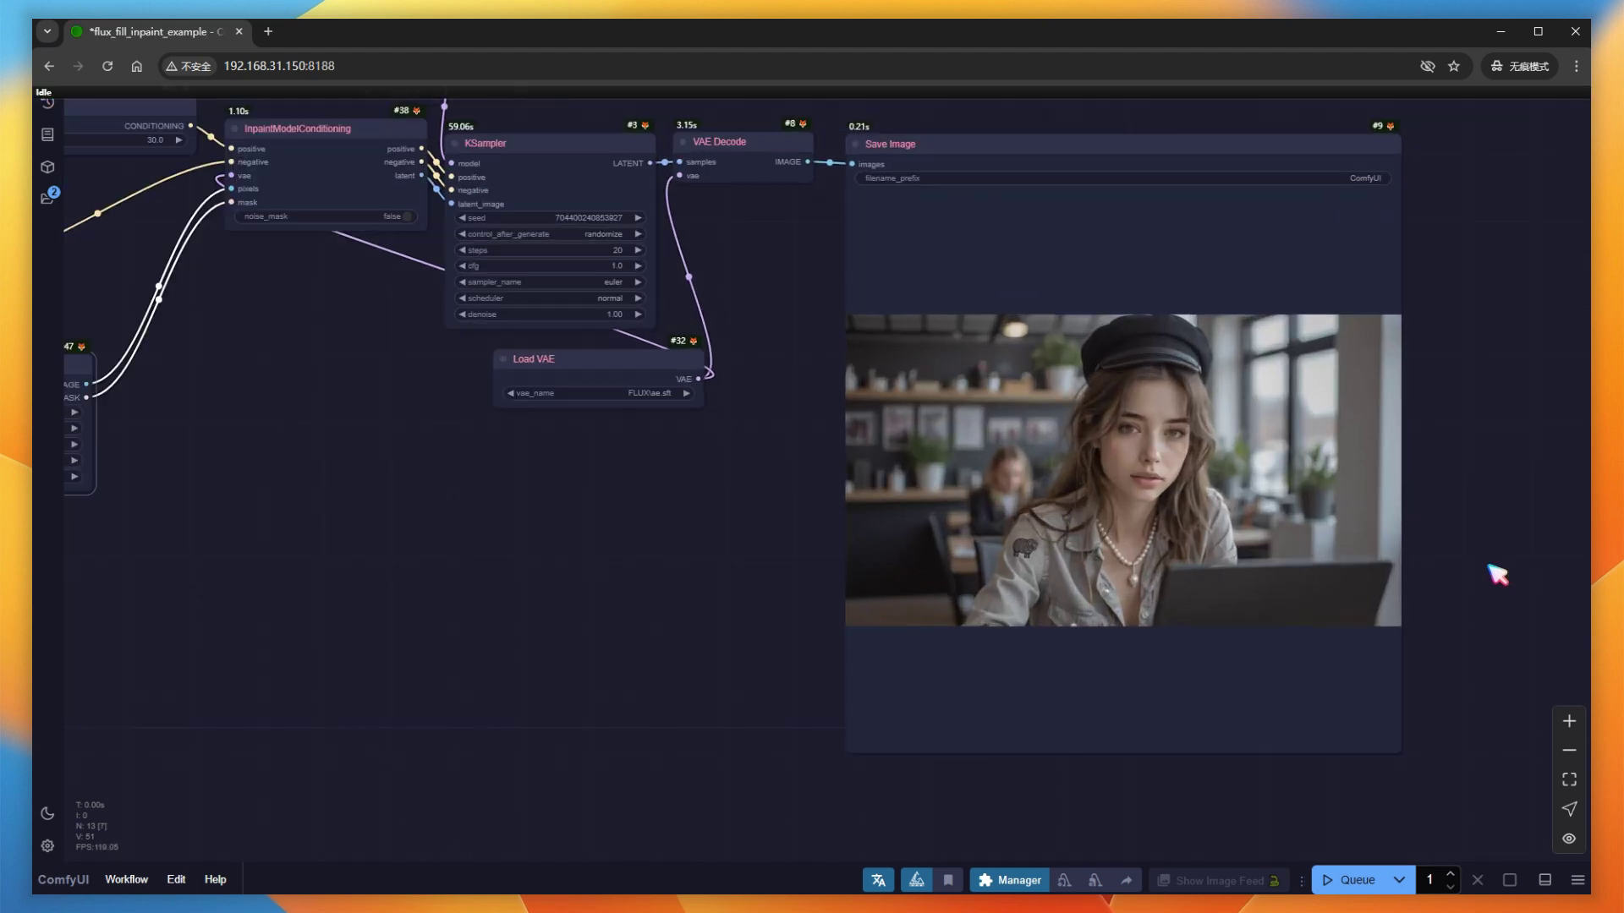
Copy the widened portrait from the Save Image node to the clipspace and paste it into the Load Image node.
{"action": "right_click", "coordinate": [912, 527]}
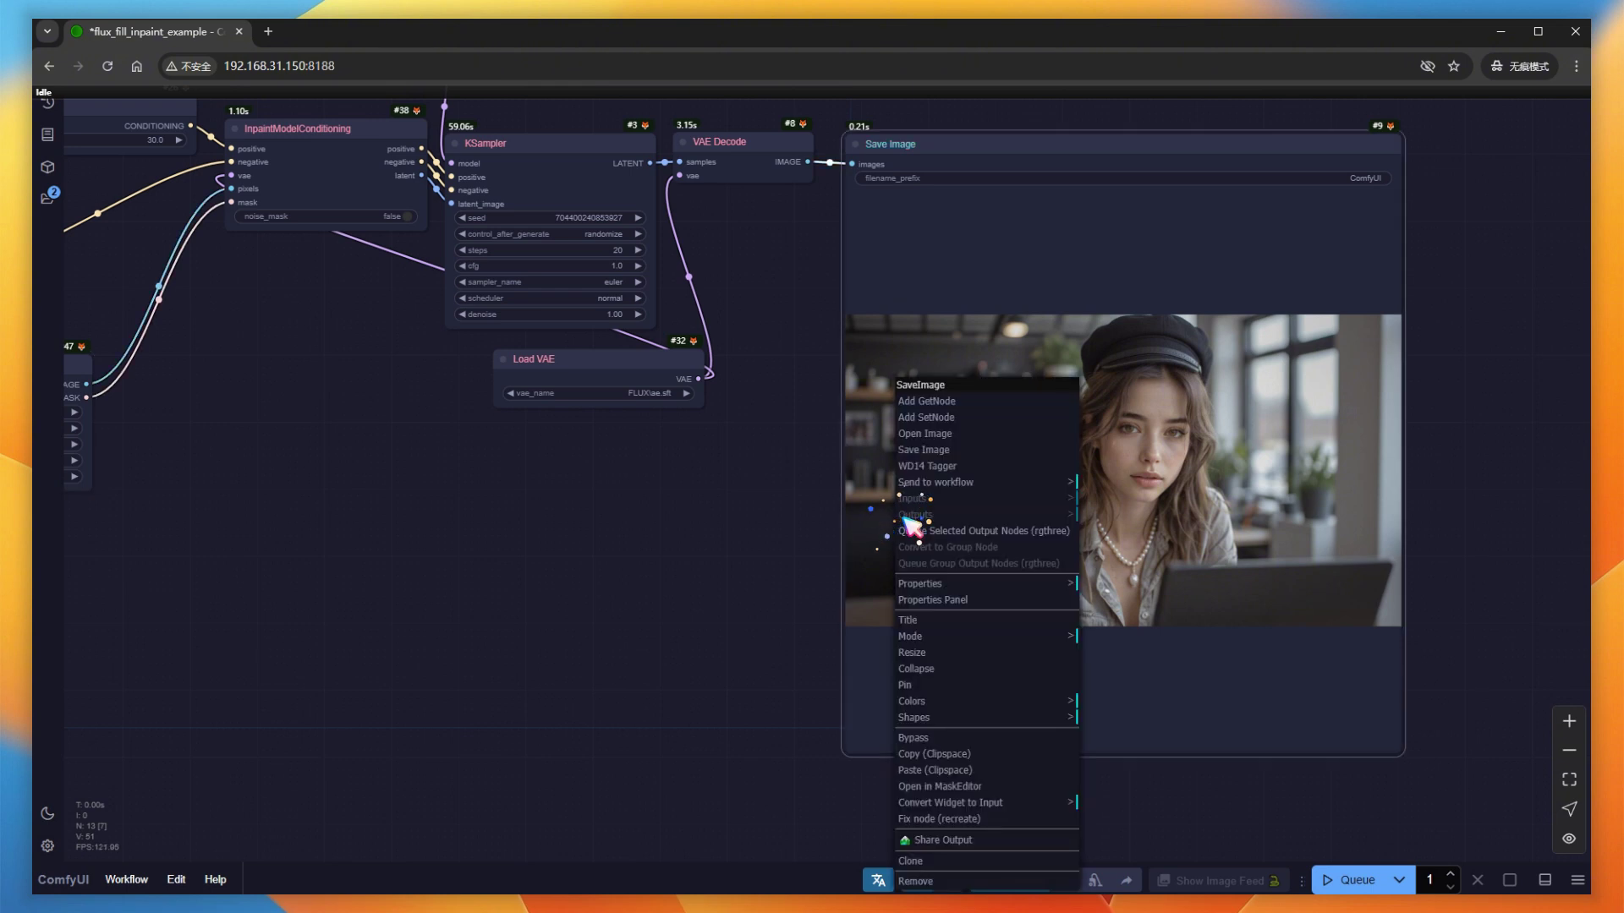
{"action": "left_click", "coordinate": [941, 755]}
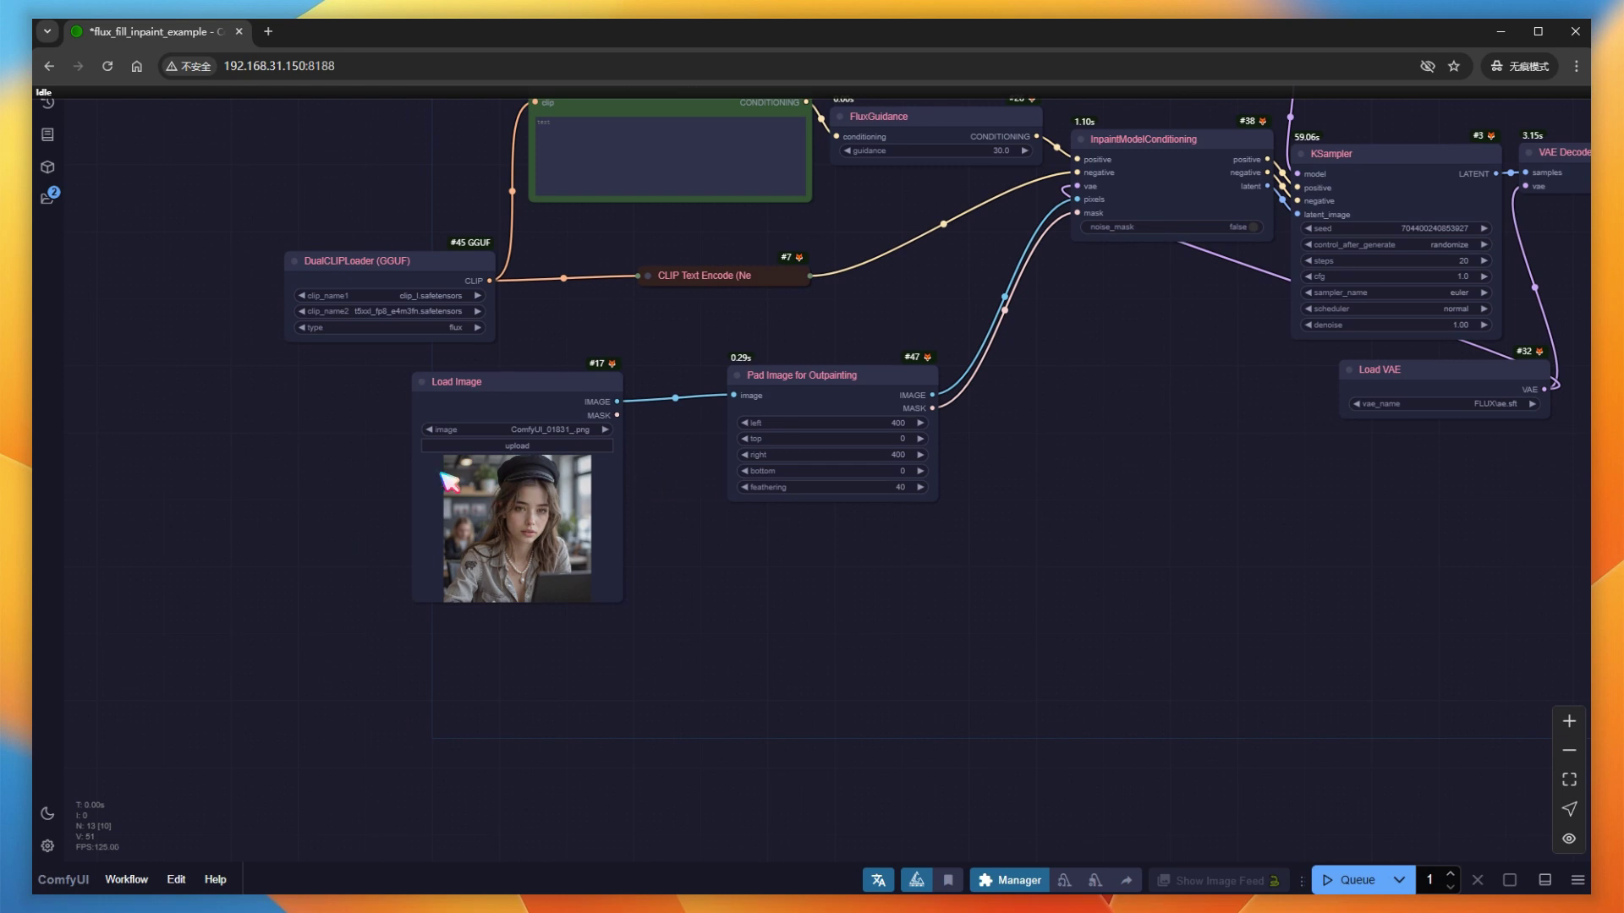
{"action": "scroll", "coordinate": [452, 478], "scroll_direction": "up", "scroll_amount": 5}
{"action": "right_click", "coordinate": [529, 496]}
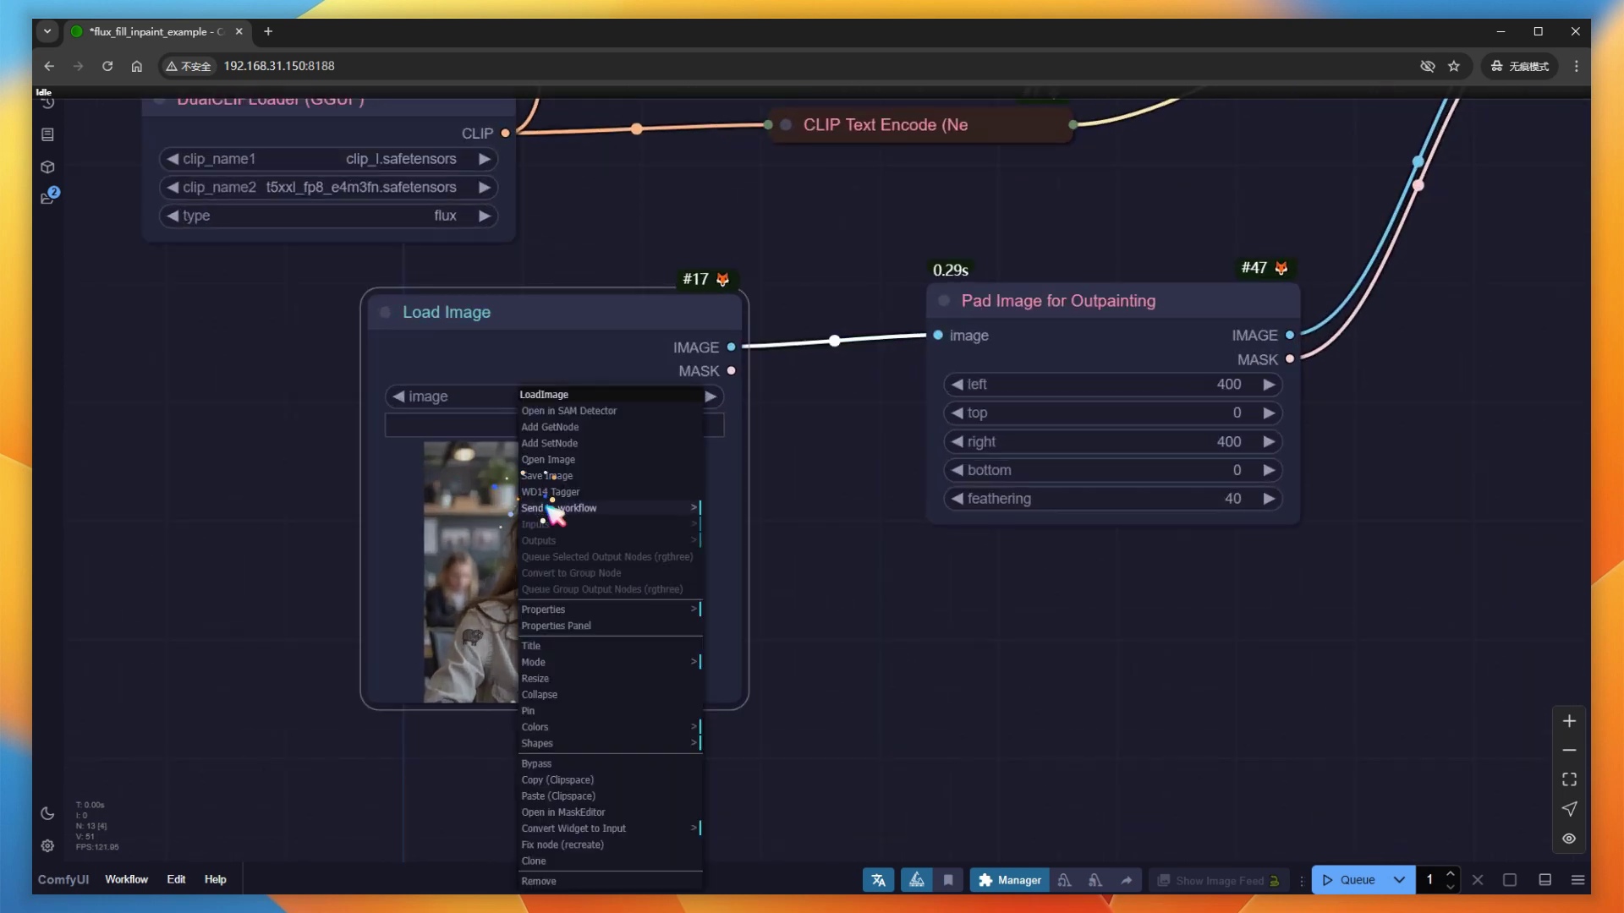
{"action": "left_click", "coordinate": [545, 797]}
Set the outpainting padding to 0 for left and right and 400 for bottom.
{"action": "left_click", "coordinate": [1097, 439]}
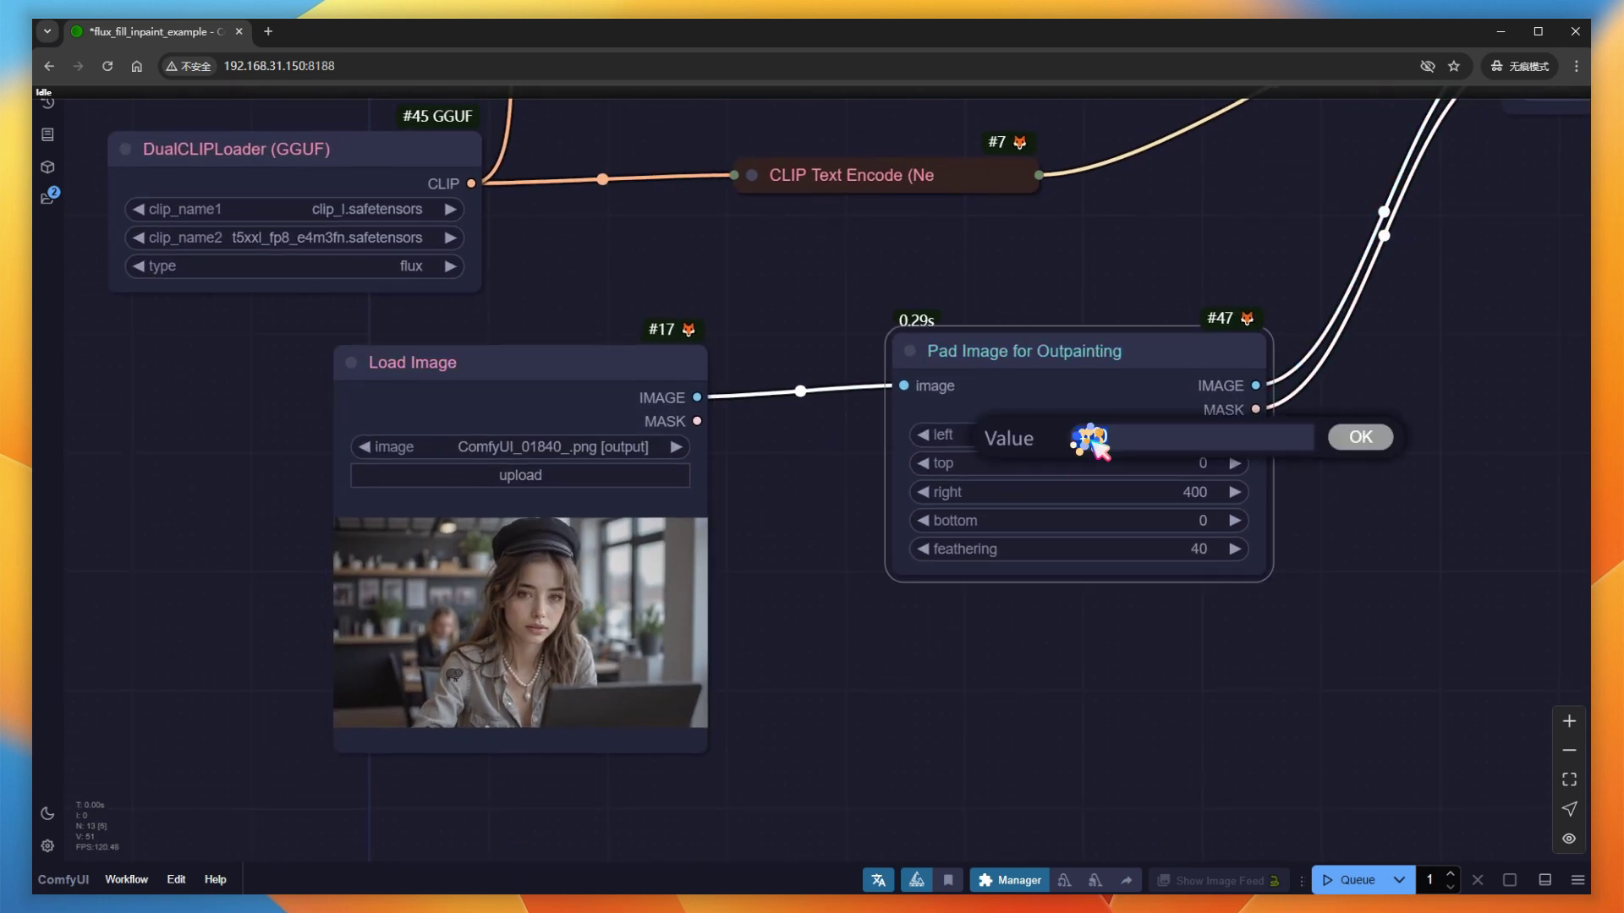
{"action": "type", "text": "00"}
{"action": "key", "text": "Return"}
{"action": "left_click", "coordinate": [1199, 499]}
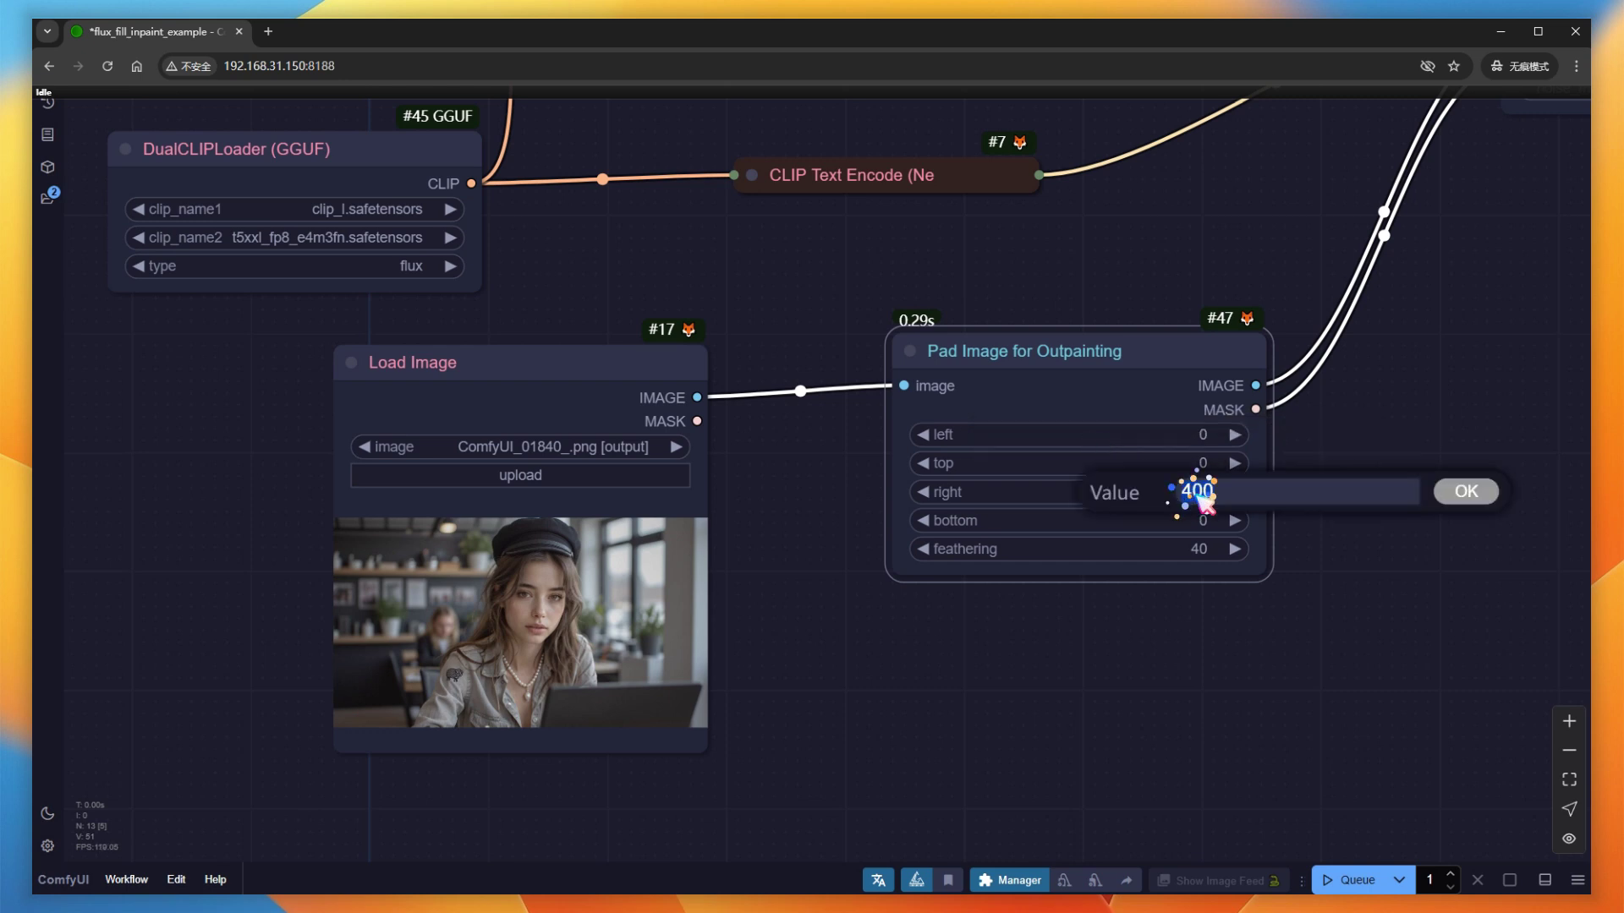
{"action": "type", "text": "0"}
{"action": "key", "text": "Return"}
{"action": "left_click", "coordinate": [1185, 527]}
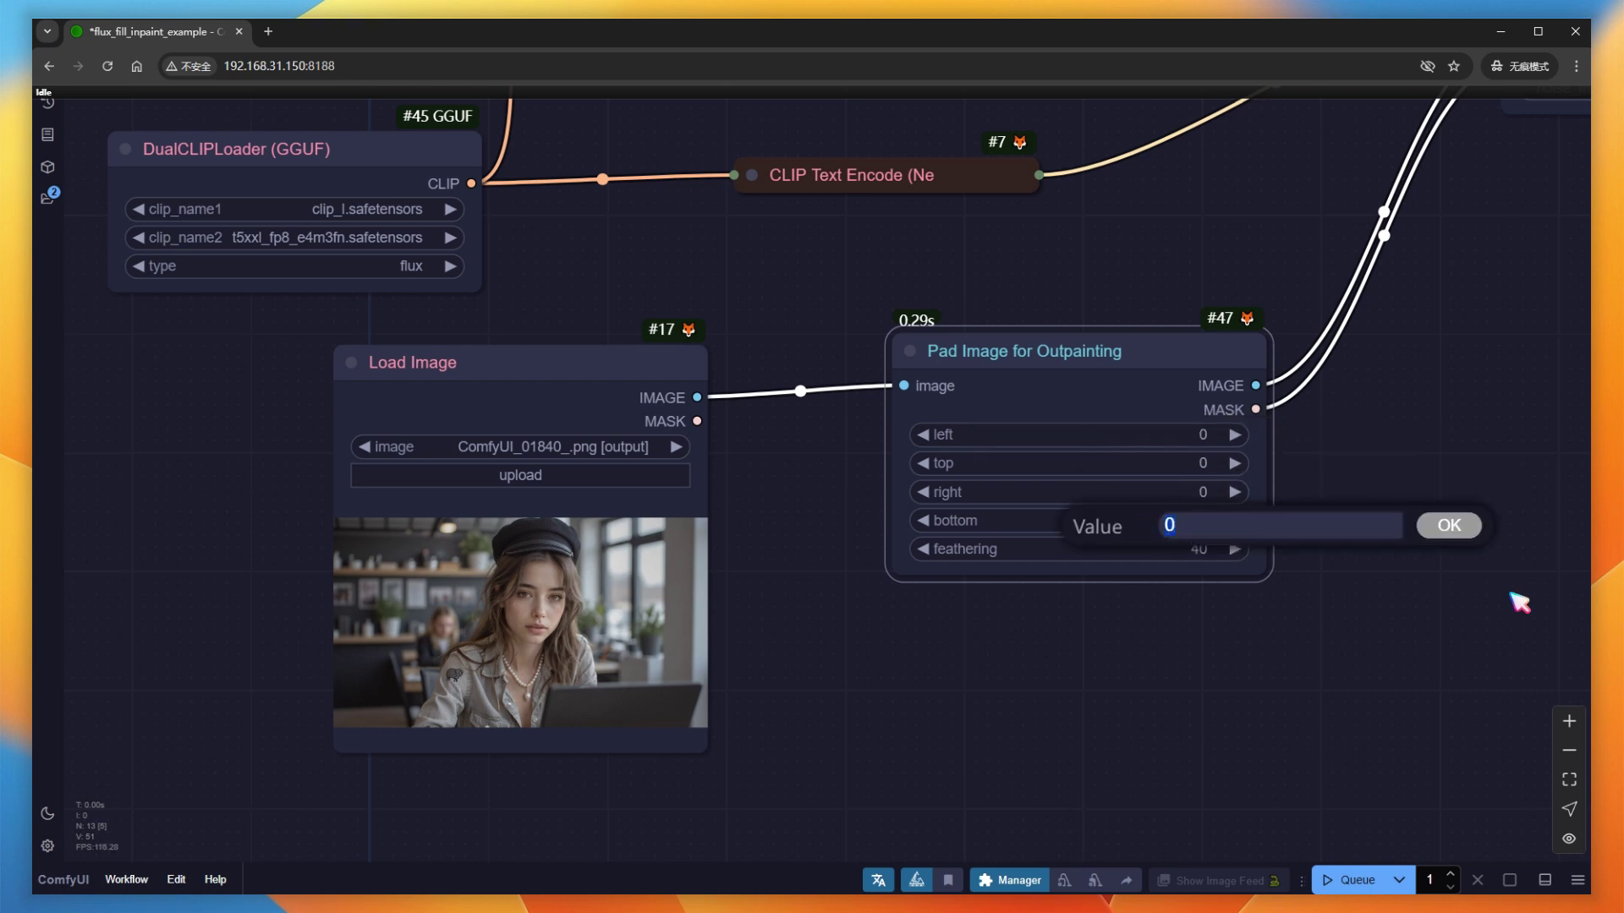
{"action": "key", "text": "Return"}
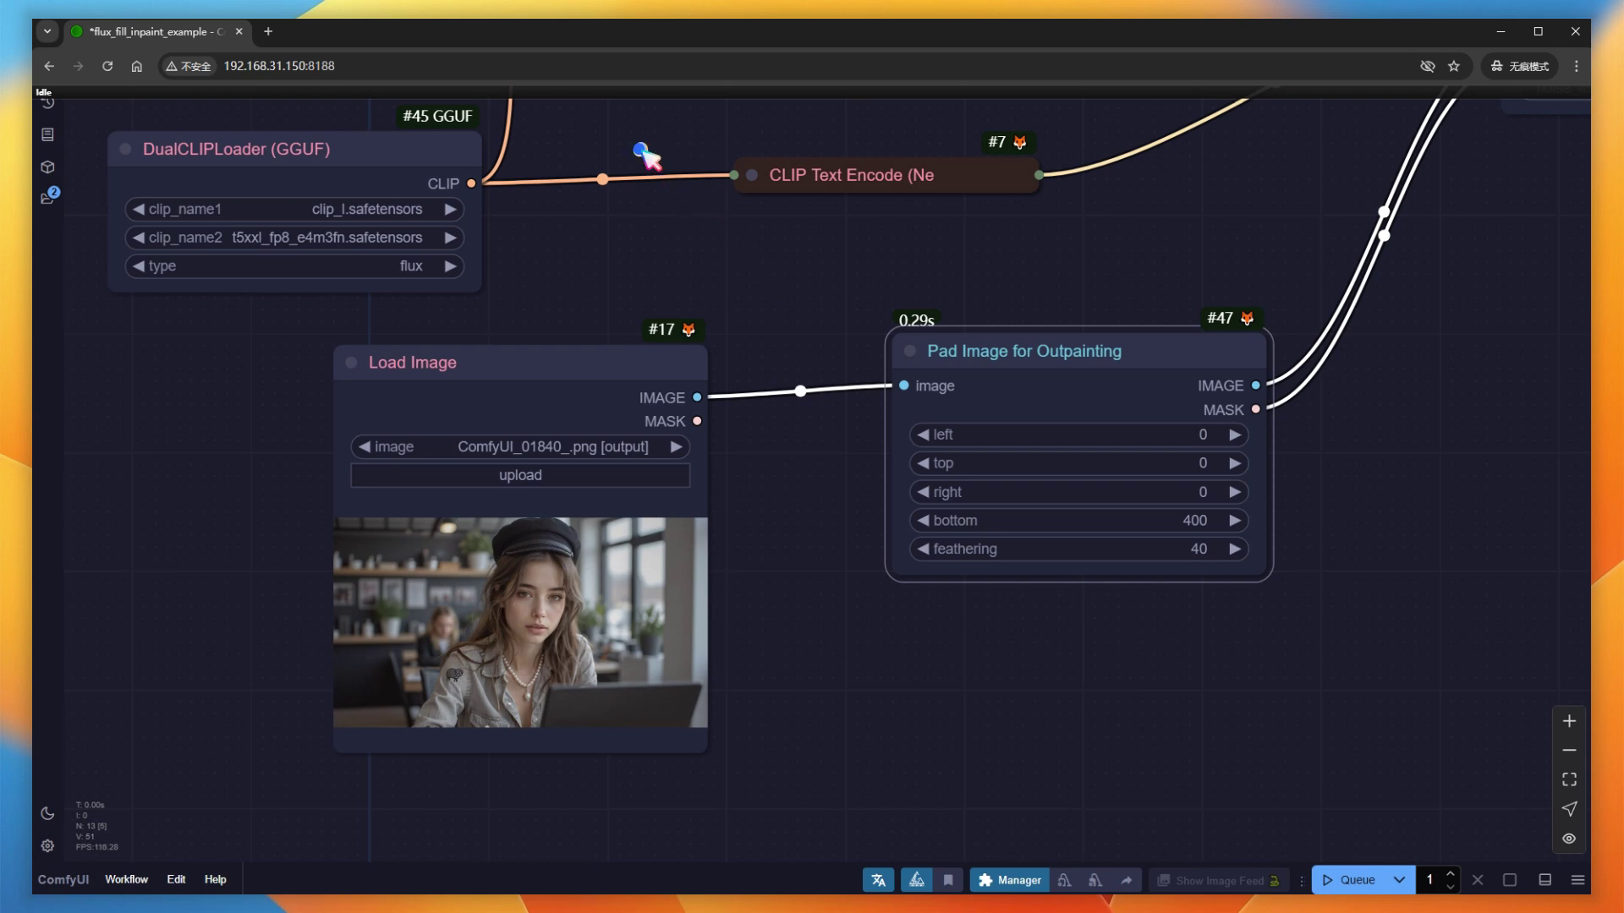
Enter "a cup of coffee" as the text of the positive prompt node.
{"action": "left_click_drag", "start_coordinate": [646, 156], "coordinate": [669, 652]}
{"action": "scroll", "coordinate": [554, 415], "scroll_direction": "up", "scroll_amount": 2}
{"action": "left_click", "coordinate": [651, 412]}
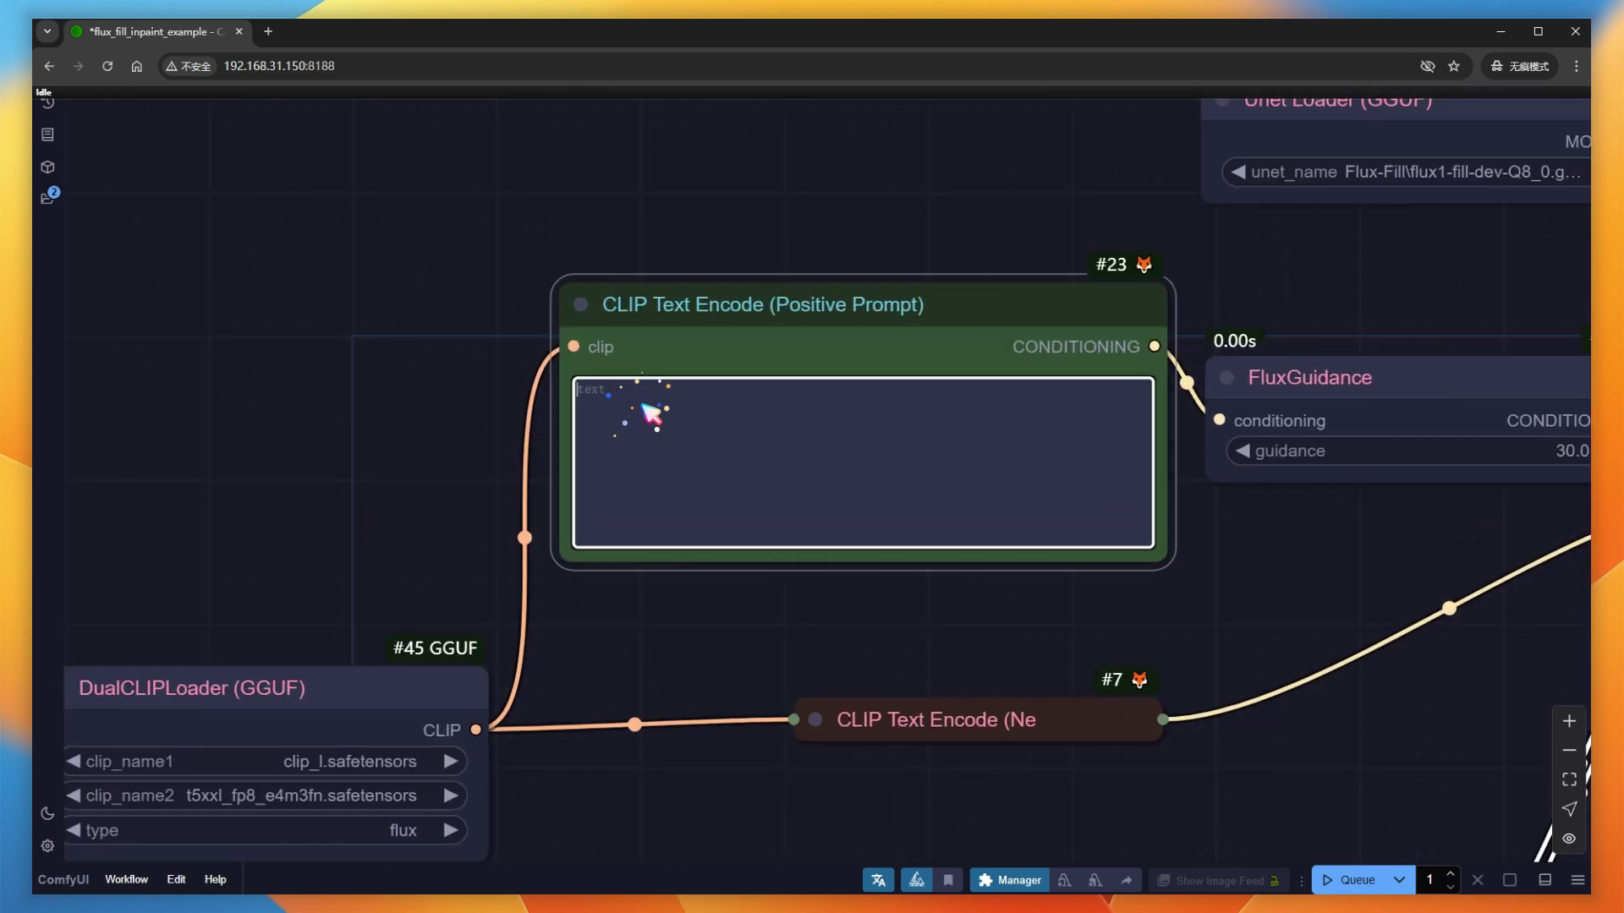
{"action": "type", "text": "a cup of"}
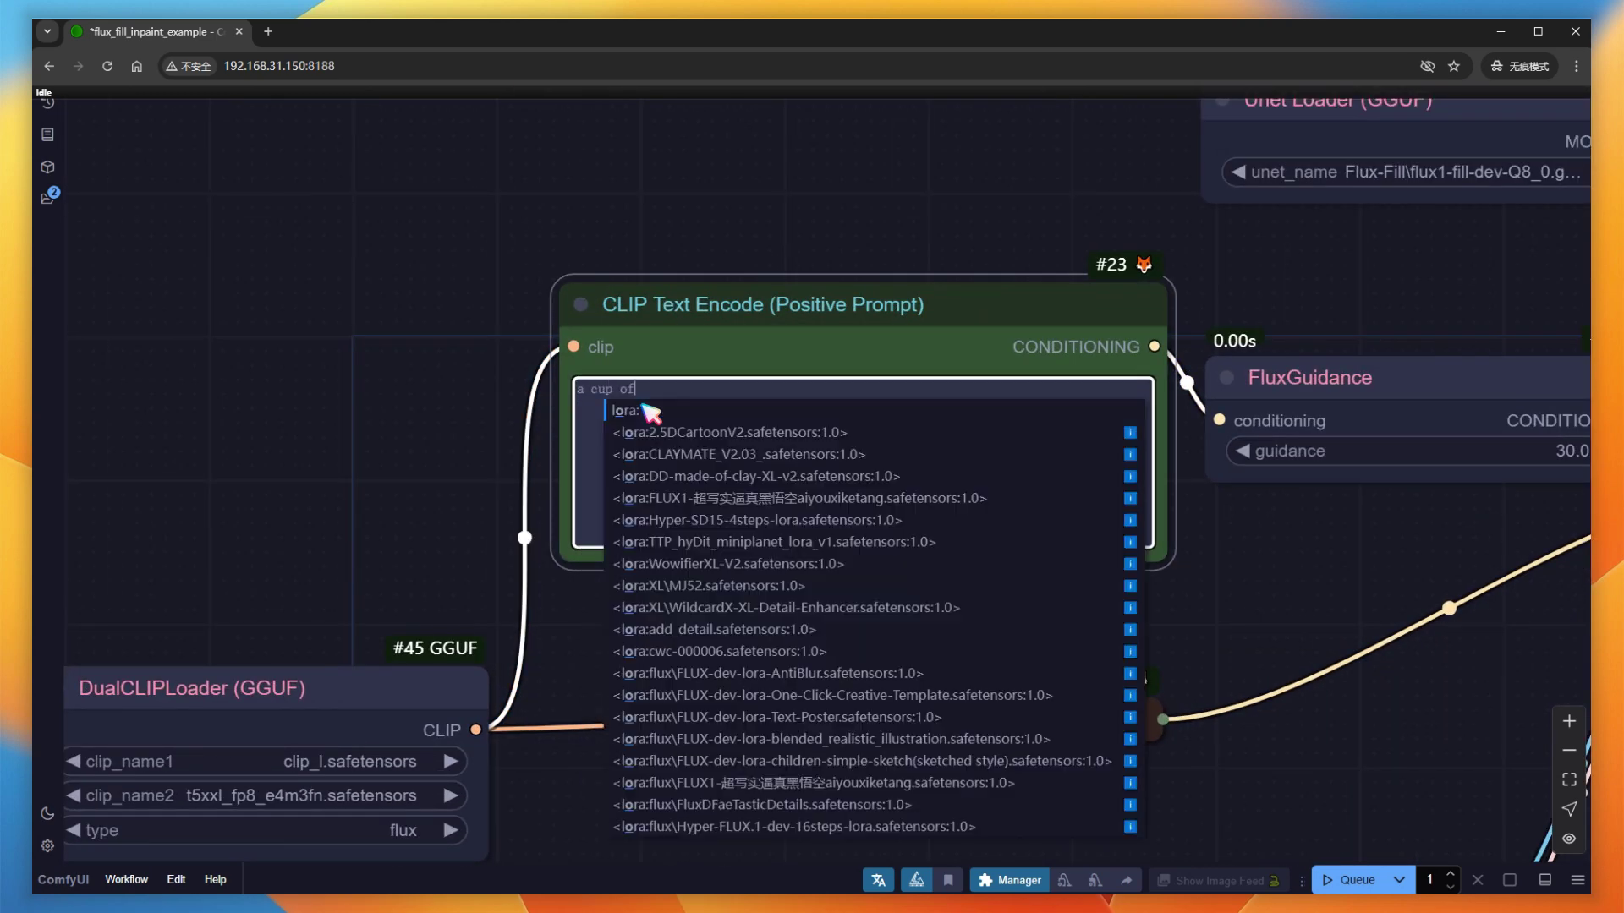
{"action": "type", "text": " coffee"}
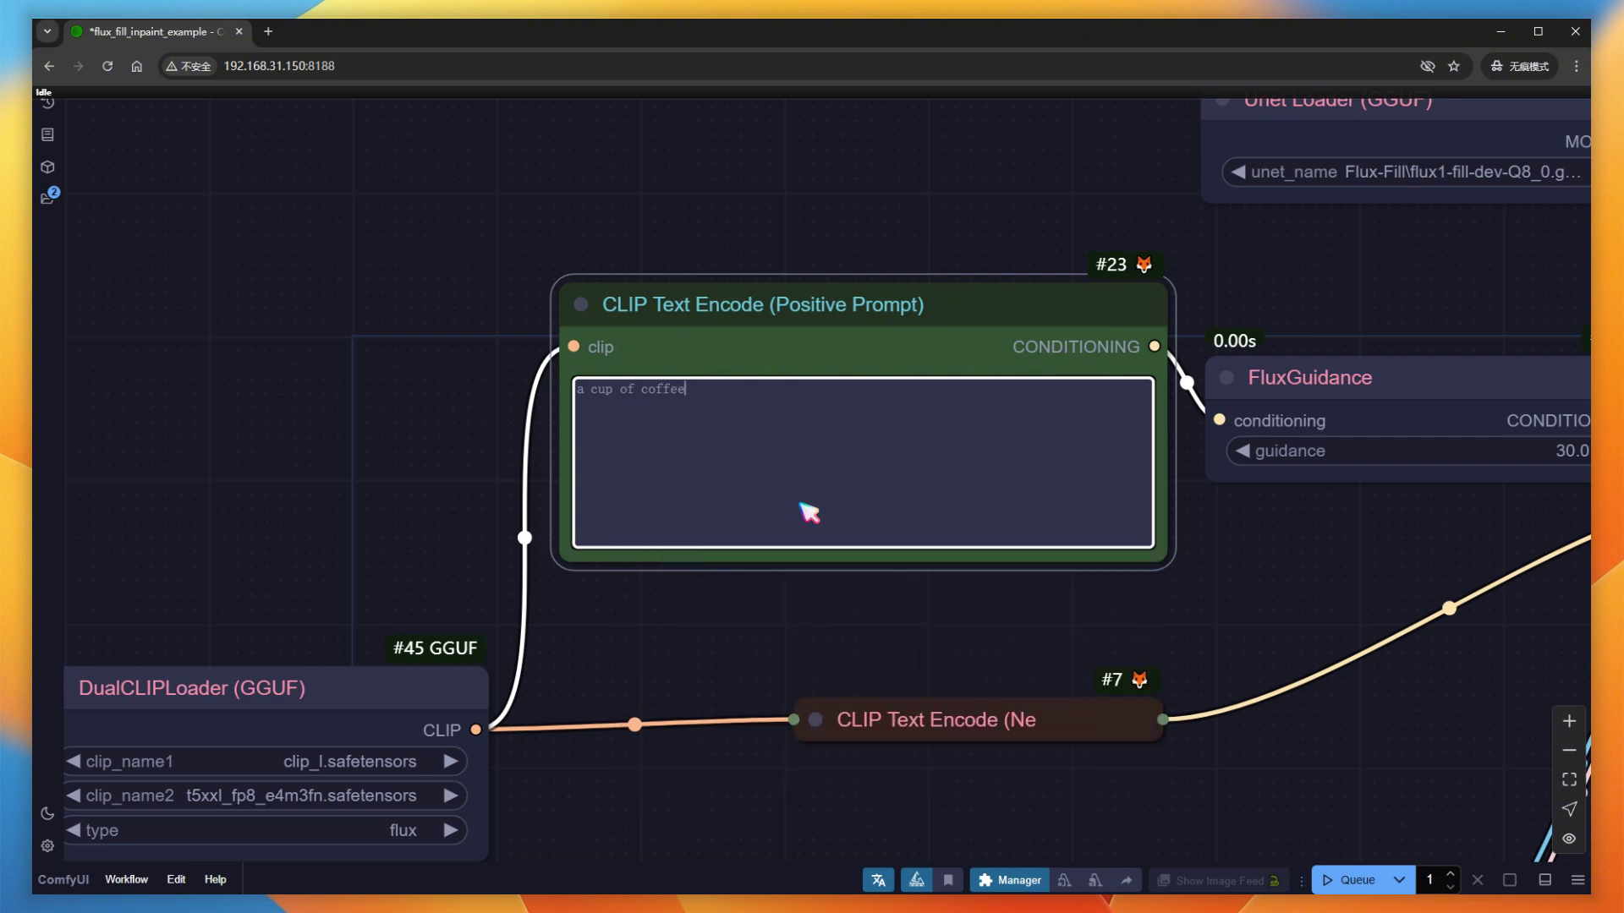
Queue the workflow and inspect the downward-extended portrait in the Save Image node.
{"action": "left_click", "coordinate": [1357, 882]}
{"action": "scroll", "coordinate": [688, 728], "scroll_direction": "down", "scroll_amount": 5}
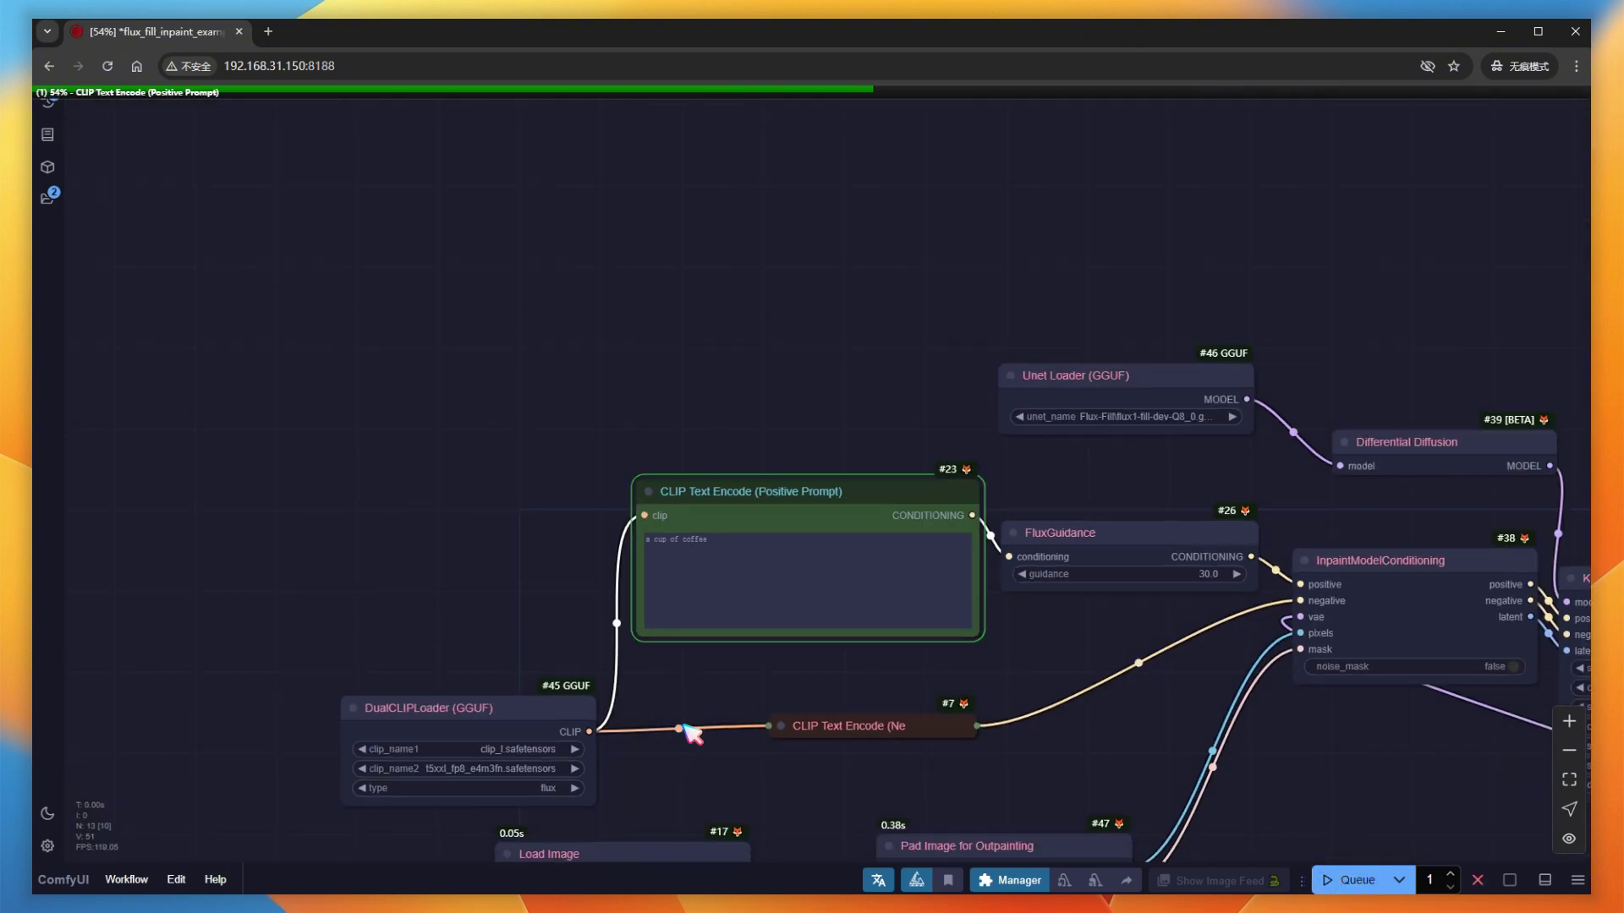
{"action": "left_click_drag", "start_coordinate": [624, 571], "coordinate": [253, 488]}
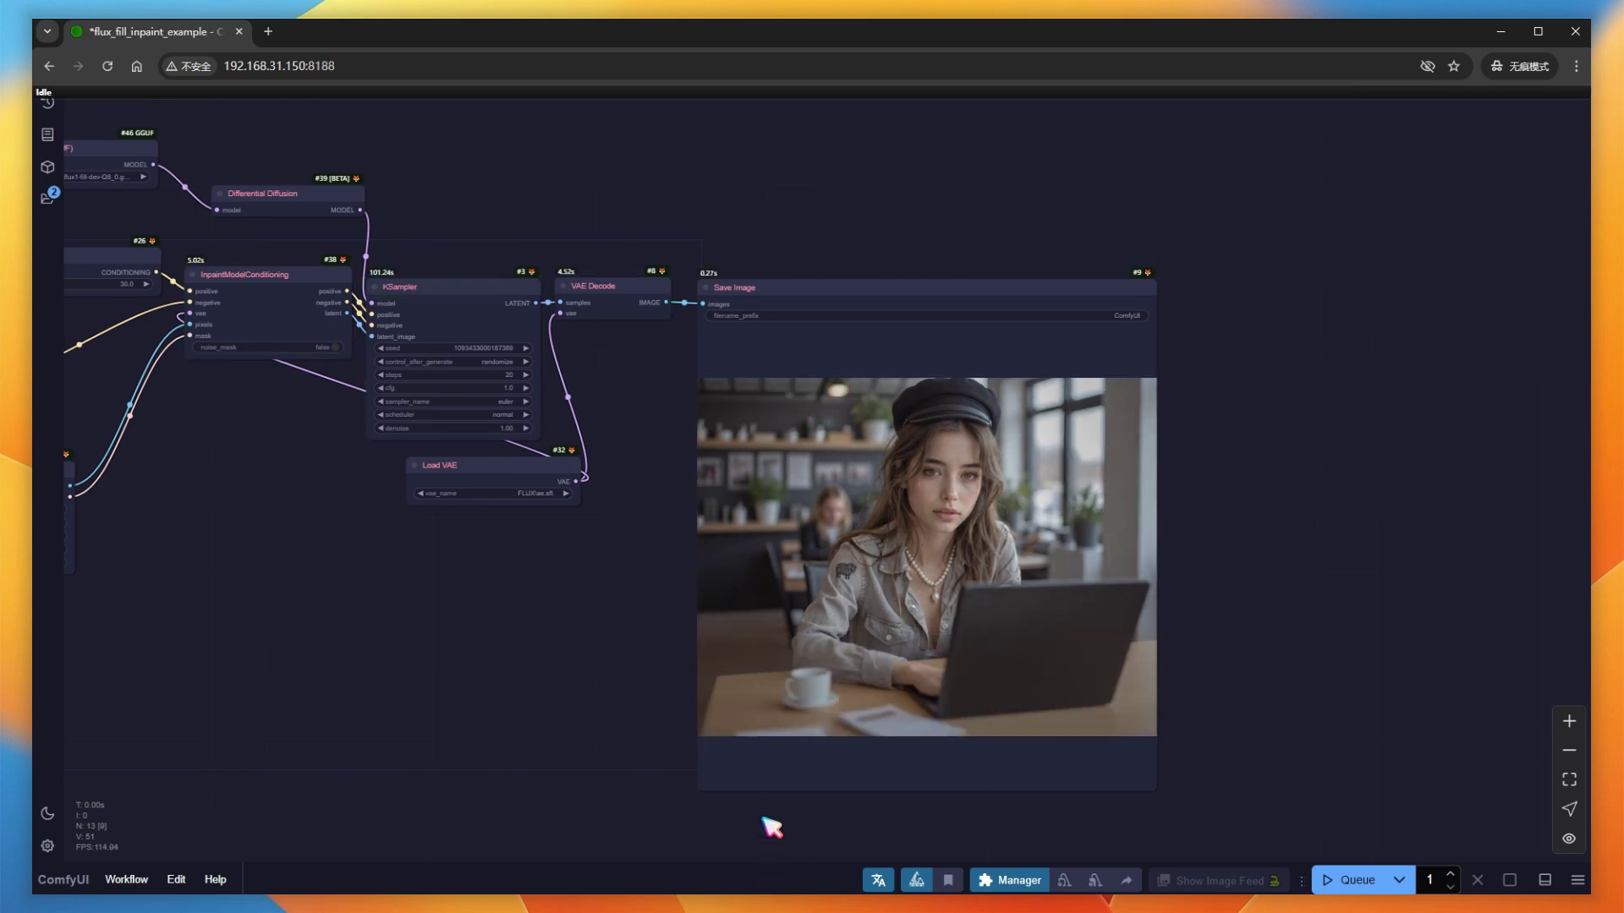
{"action": "scroll", "coordinate": [782, 805], "scroll_direction": "up", "scroll_amount": 5}
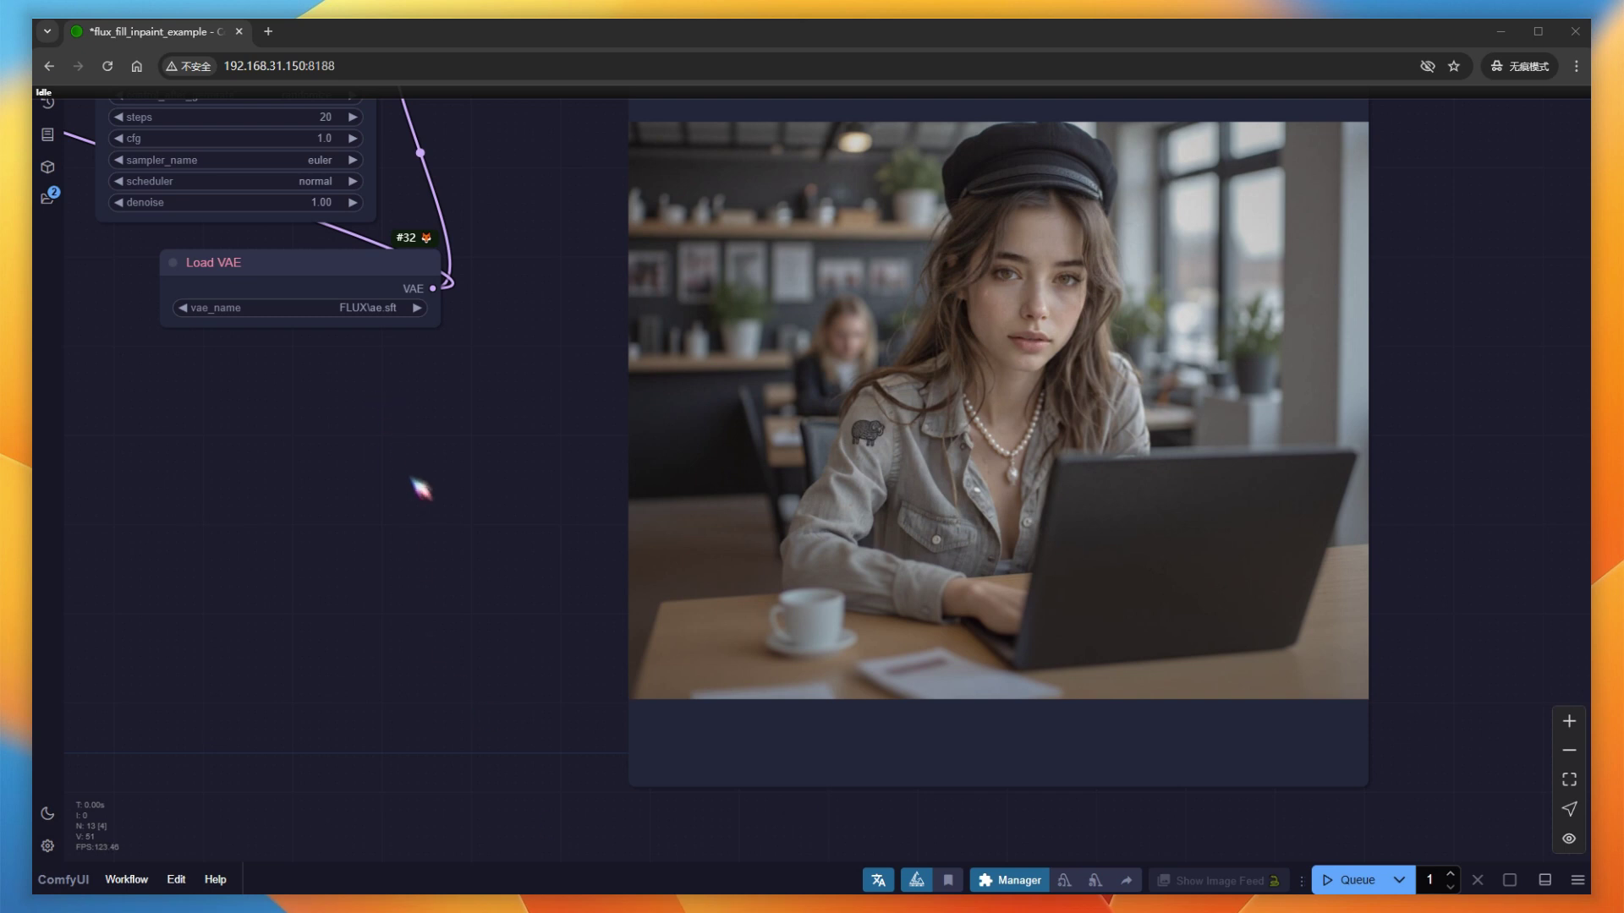
Choose 12.png as the source picture in the Load Image node.
{"action": "scroll", "coordinate": [398, 507], "scroll_direction": "down", "scroll_amount": 5}
{"action": "left_click_drag", "start_coordinate": [399, 507], "coordinate": [1096, 635]}
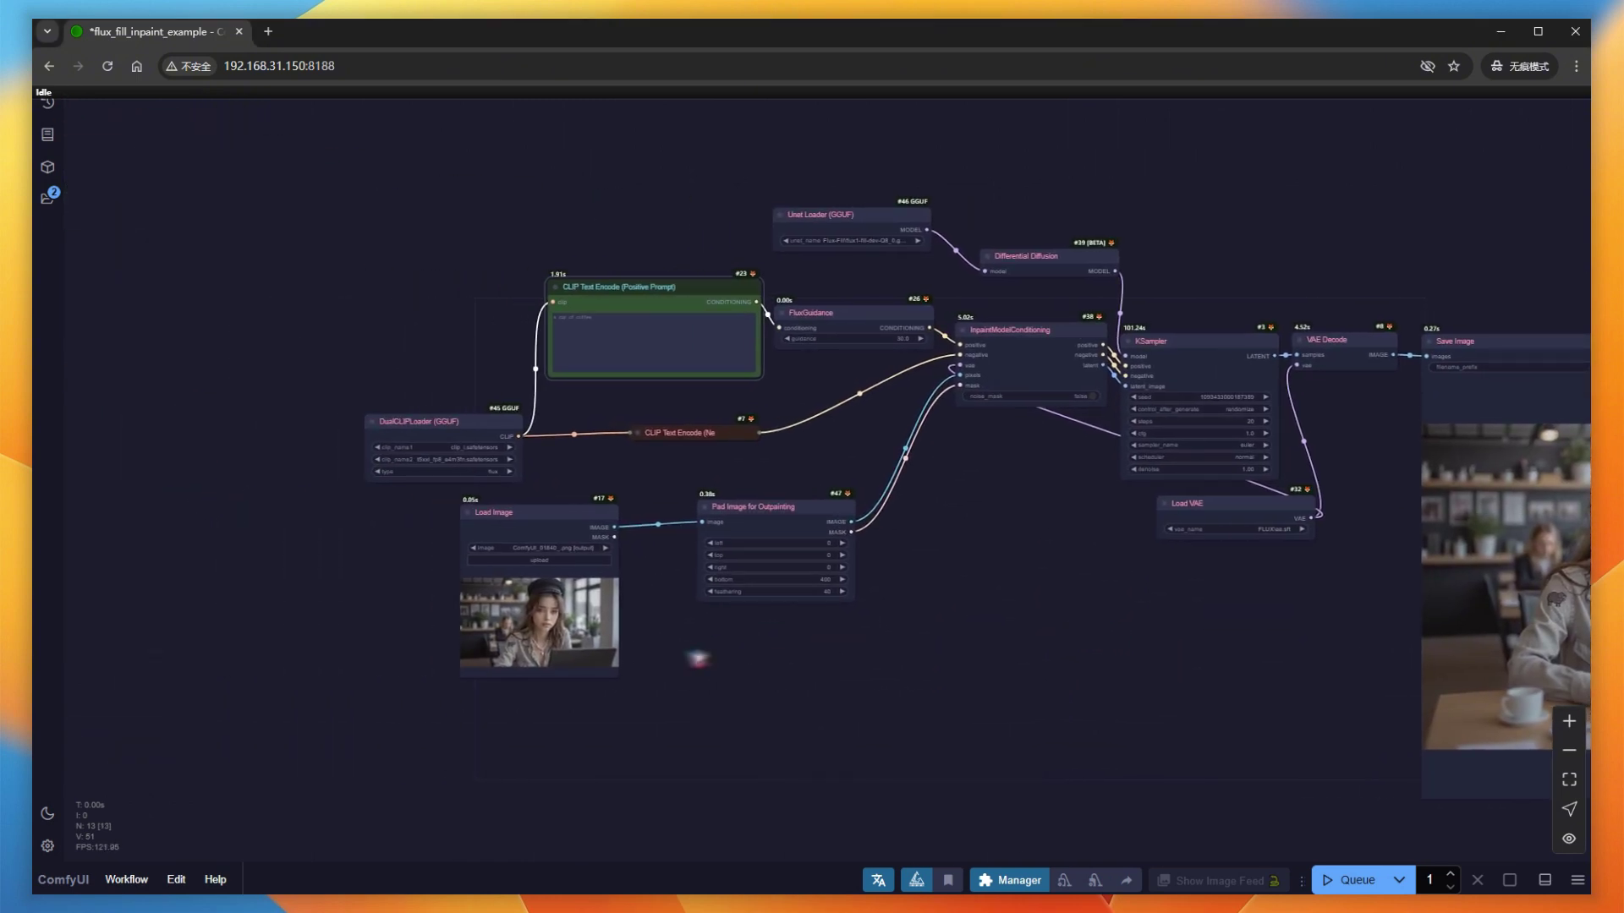
{"action": "scroll", "coordinate": [652, 670], "scroll_direction": "up", "scroll_amount": 6}
{"action": "left_click", "coordinate": [463, 455]}
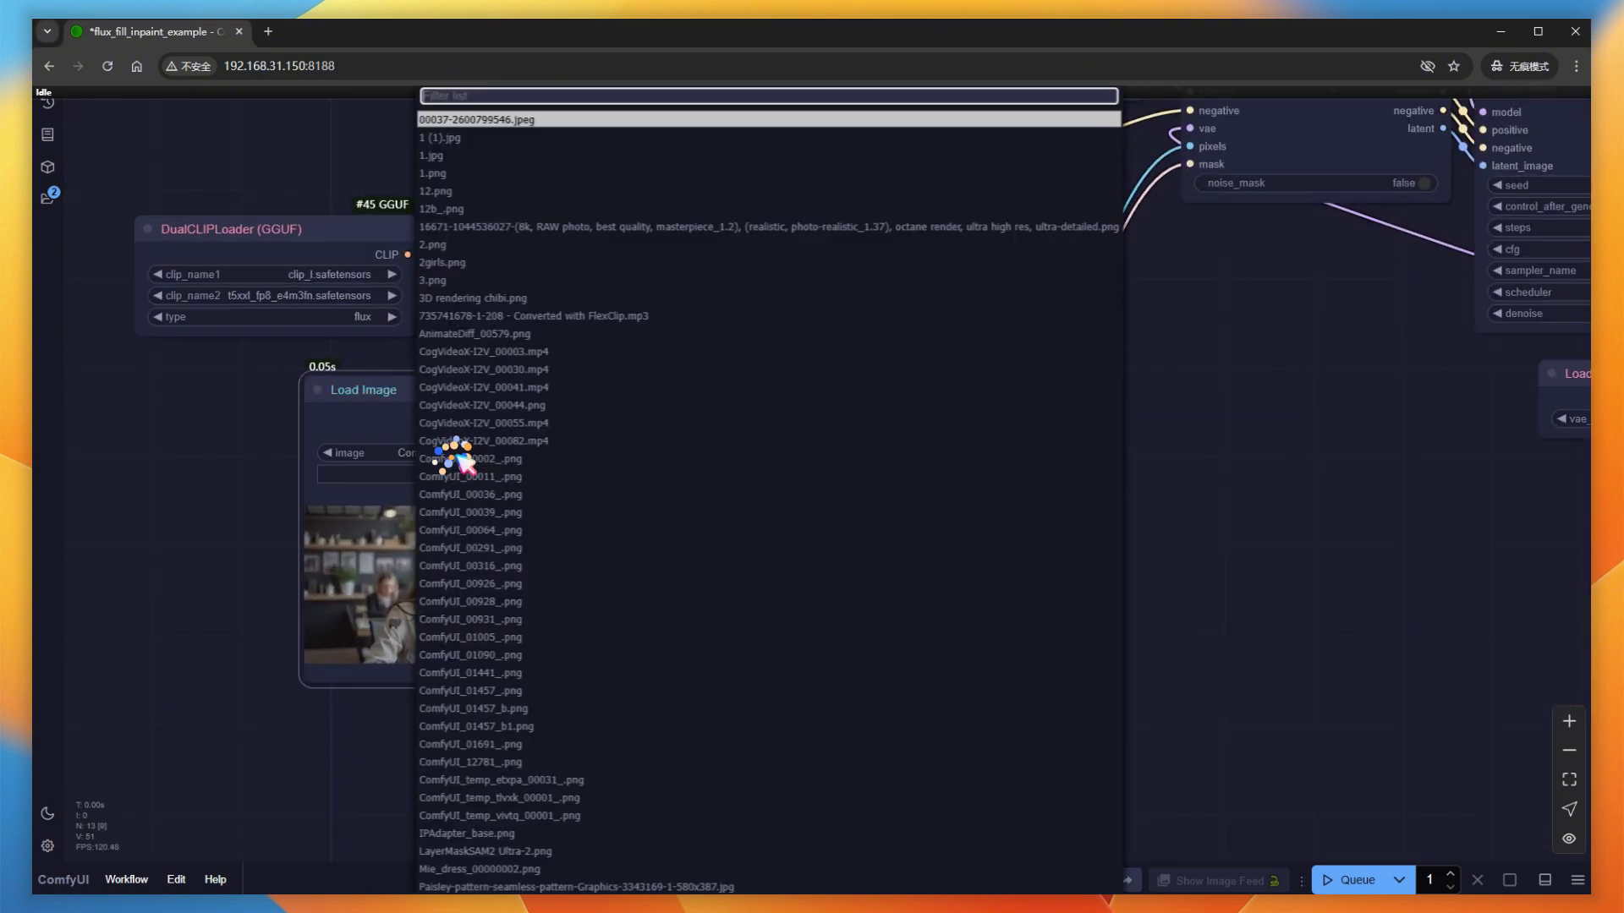
{"action": "left_click", "coordinate": [446, 196]}
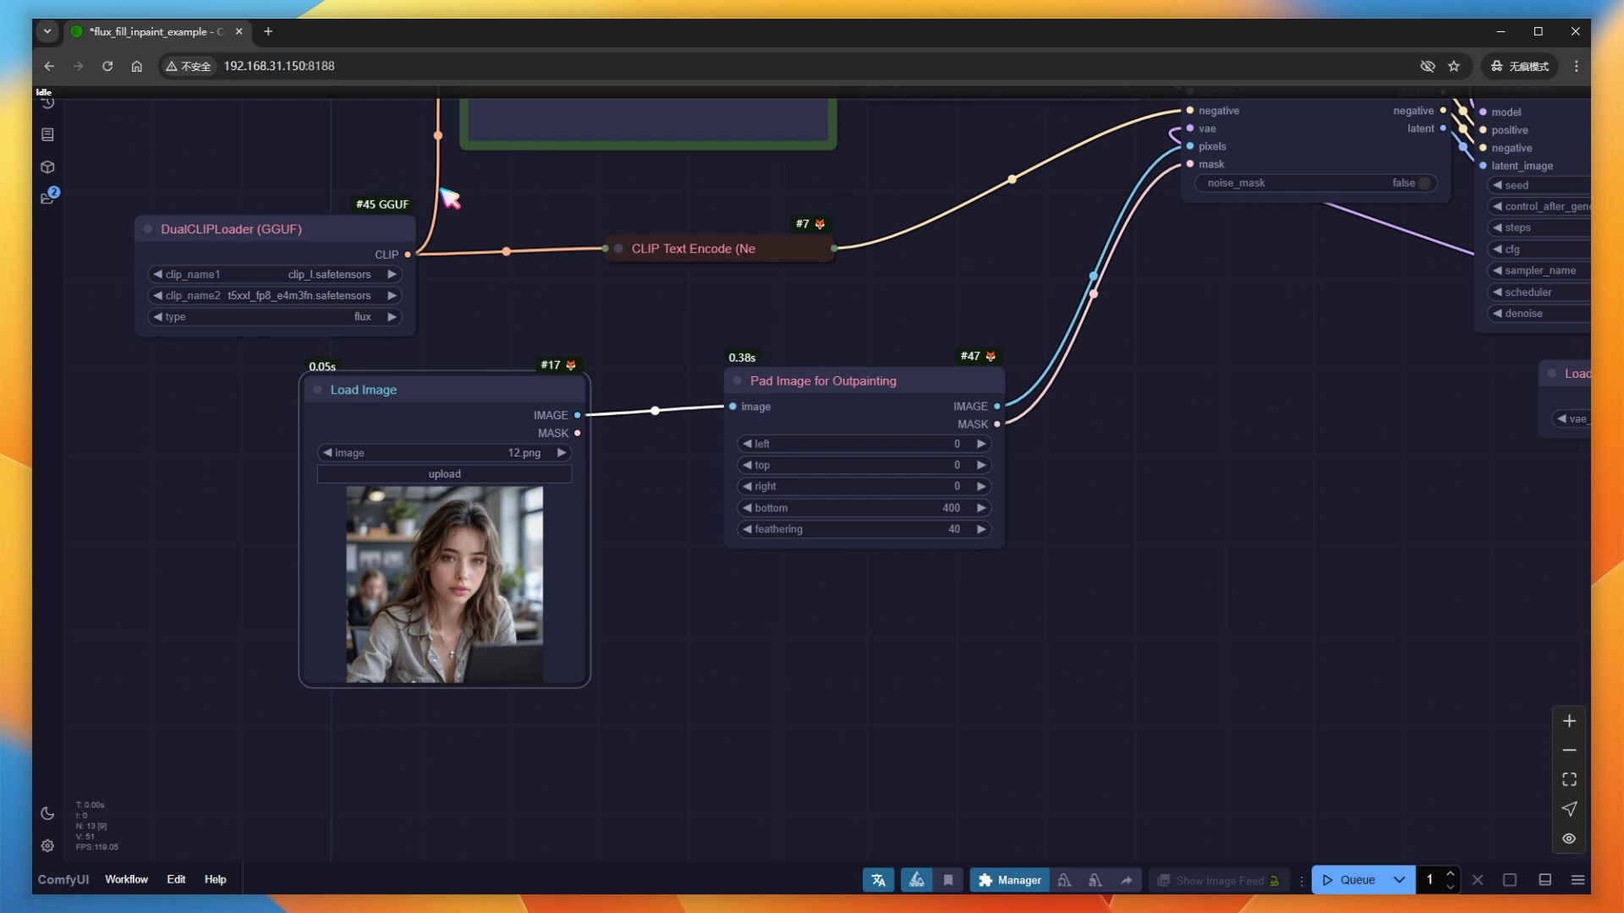
Make room beside Load Image and wire an essentials Image Crop node between it and Pad Image for Outpainting.
{"action": "left_click_drag", "start_coordinate": [897, 639], "coordinate": [707, 623]}
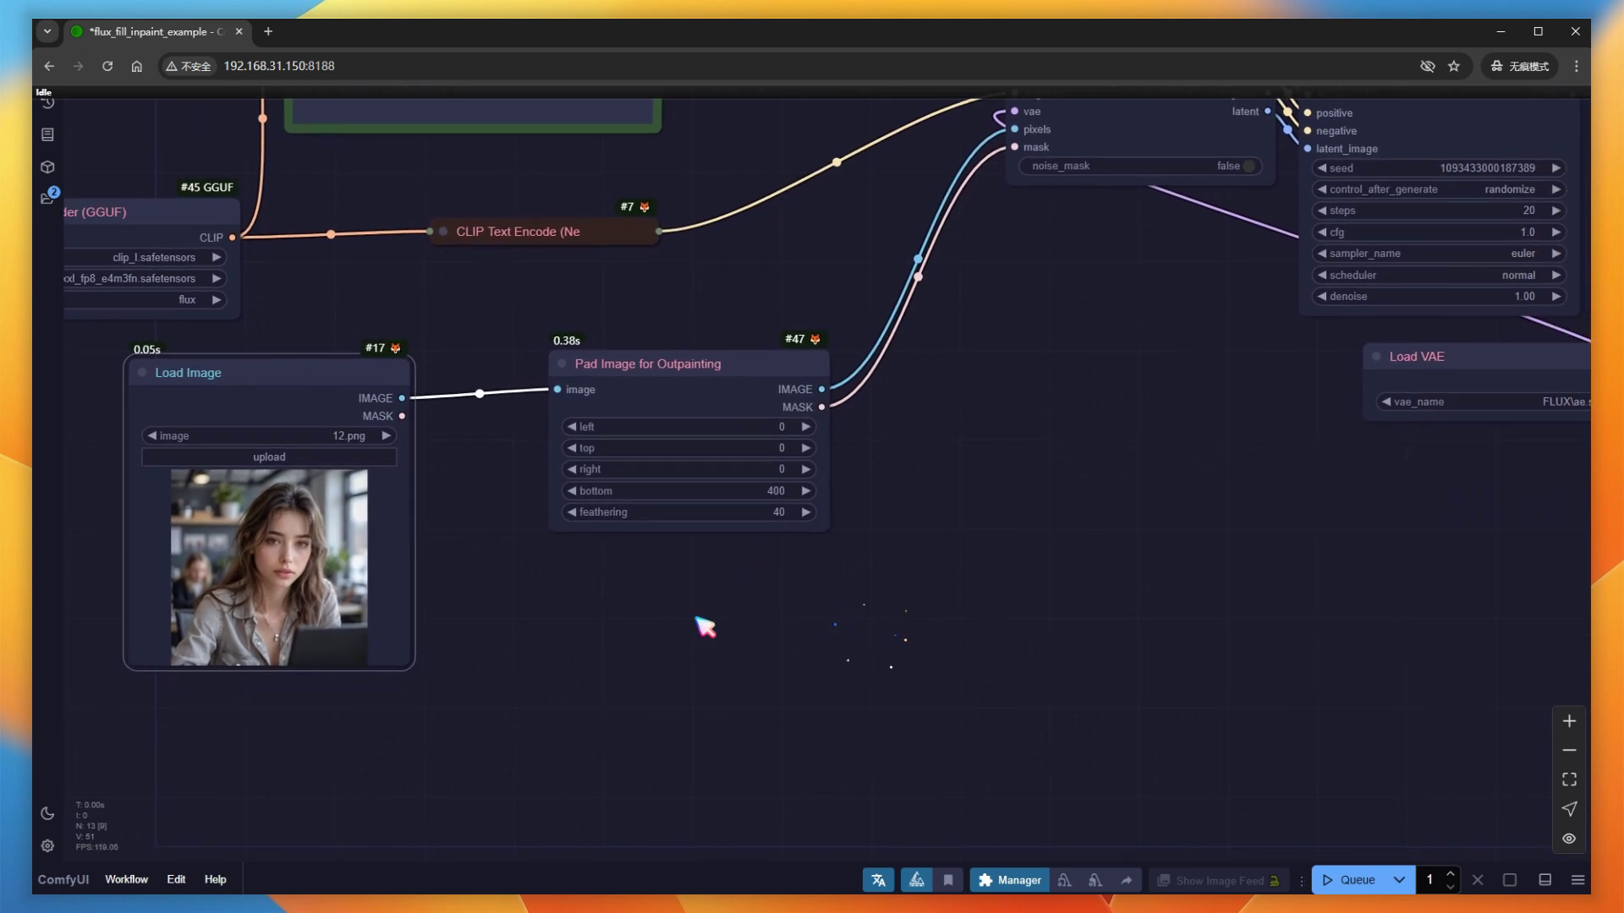
{"action": "left_click_drag", "start_coordinate": [696, 373], "coordinate": [1062, 376]}
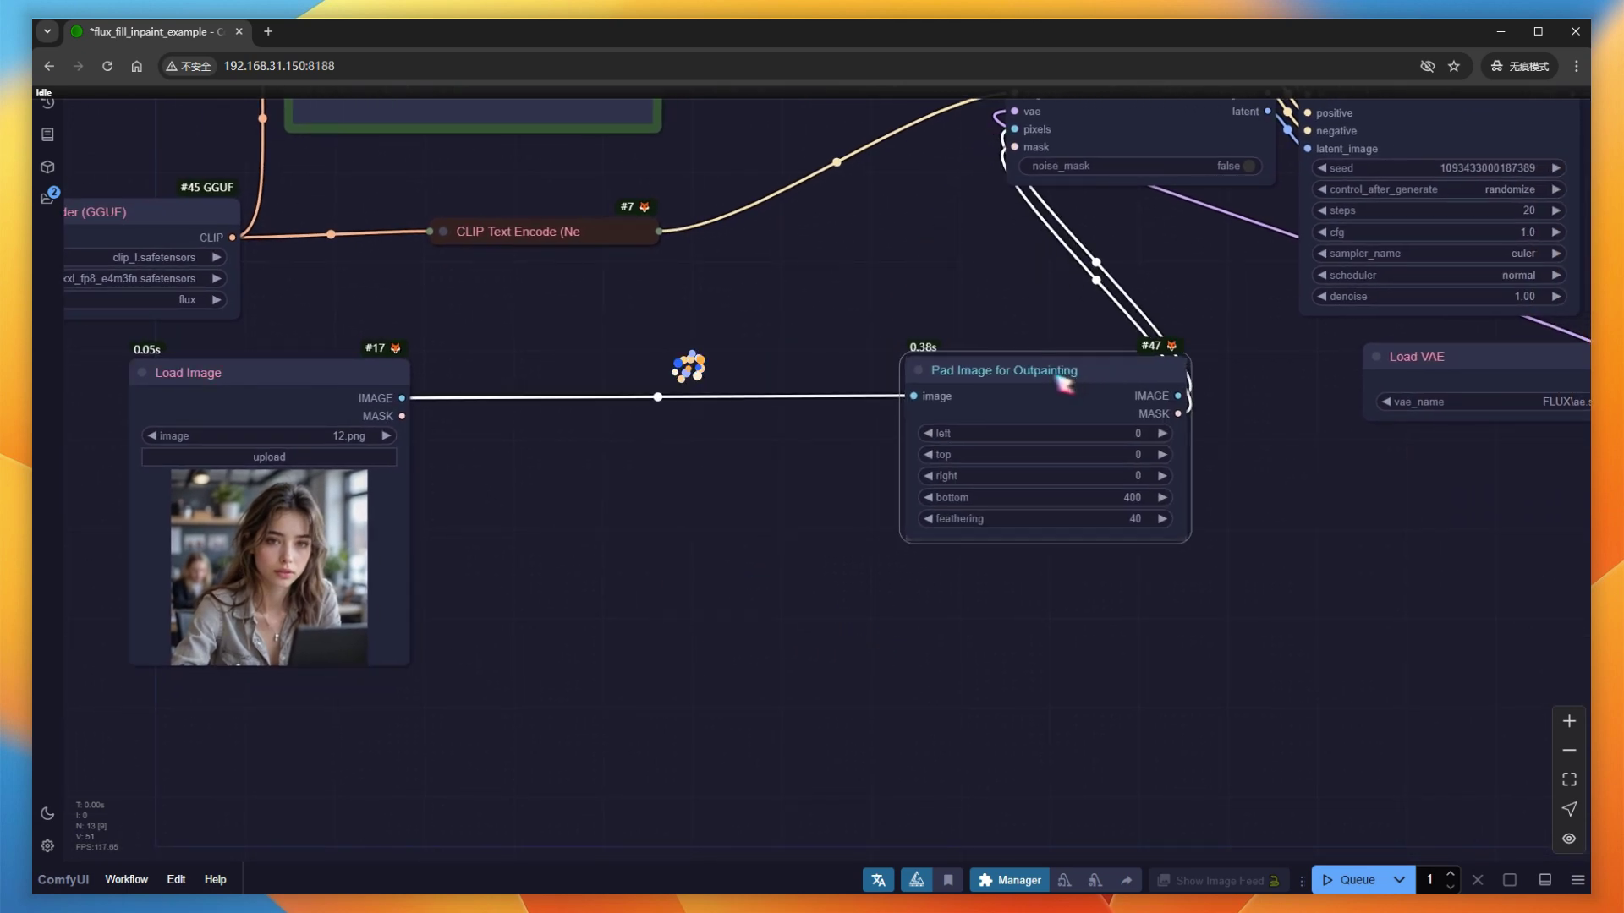
{"action": "double_click", "coordinate": [540, 526]}
{"action": "type", "text": "image "}
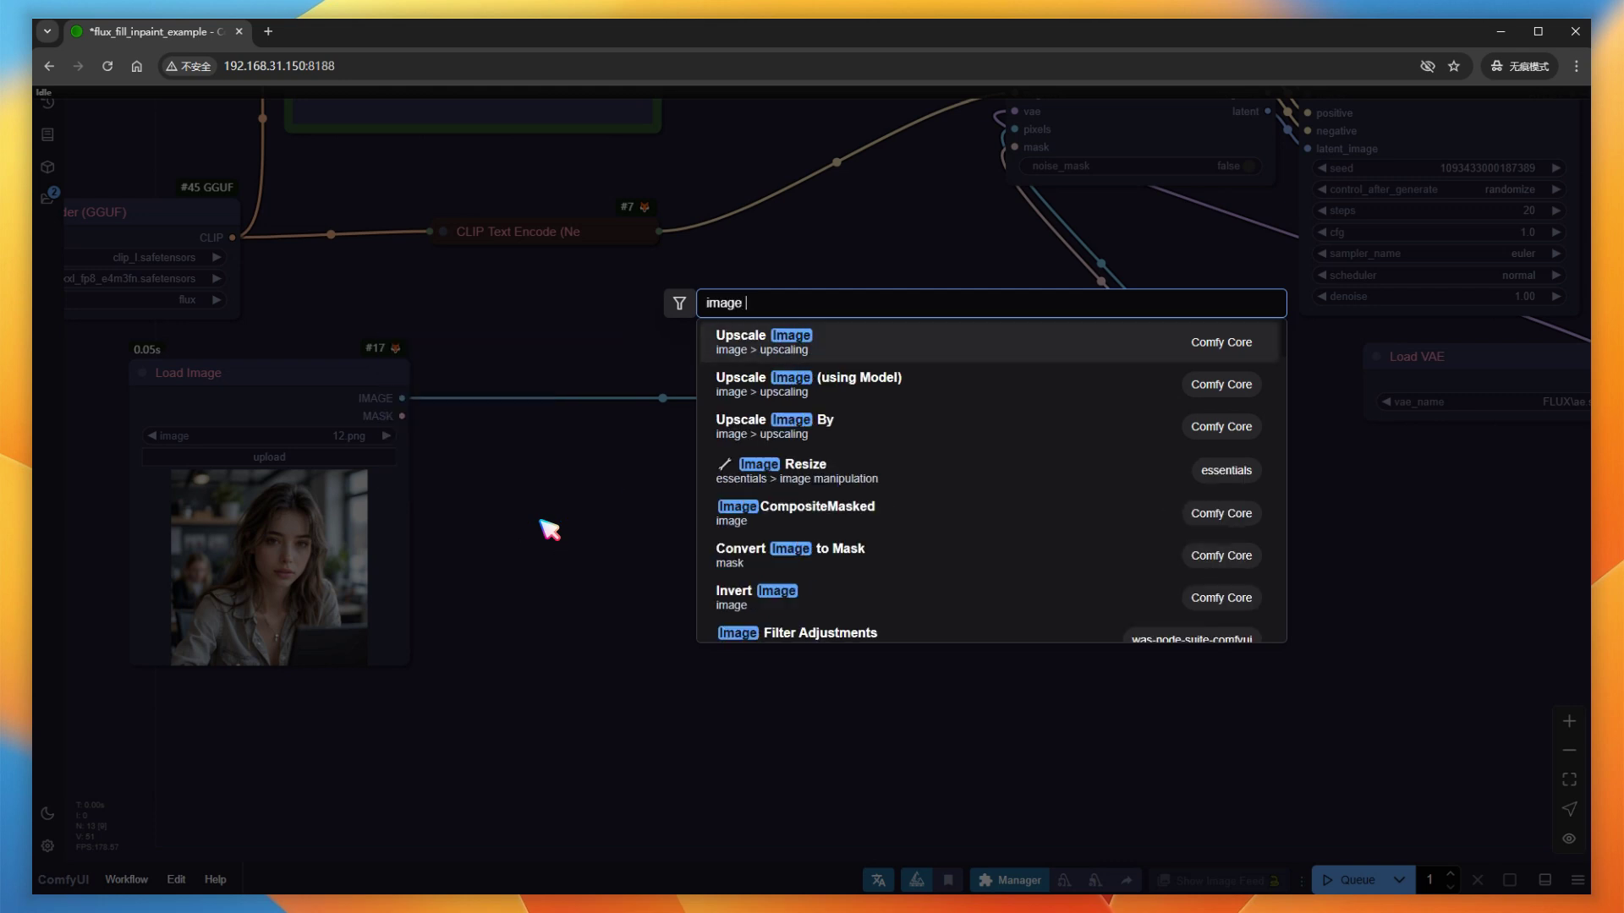
{"action": "type", "text": "crop"}
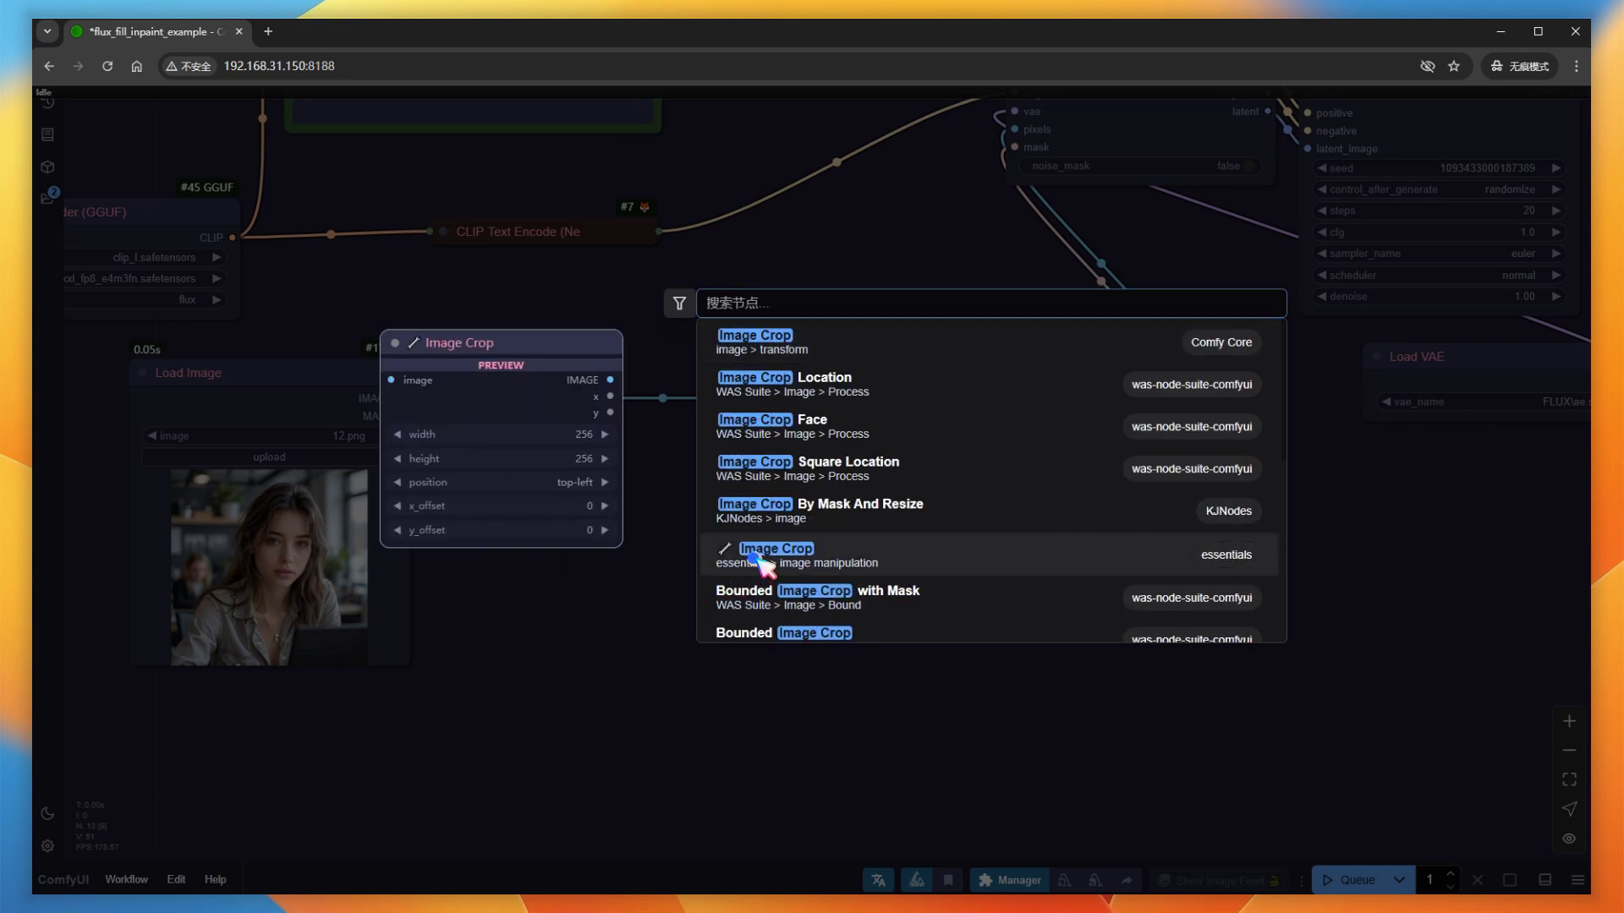
{"action": "left_click", "coordinate": [761, 562]}
{"action": "left_click_drag", "start_coordinate": [401, 397], "coordinate": [522, 505]}
{"action": "left_click_drag", "start_coordinate": [786, 506], "coordinate": [925, 400]}
Set the Image Crop node to width 512, height 1024 and position bottom-right.
{"action": "left_click", "coordinate": [730, 560]}
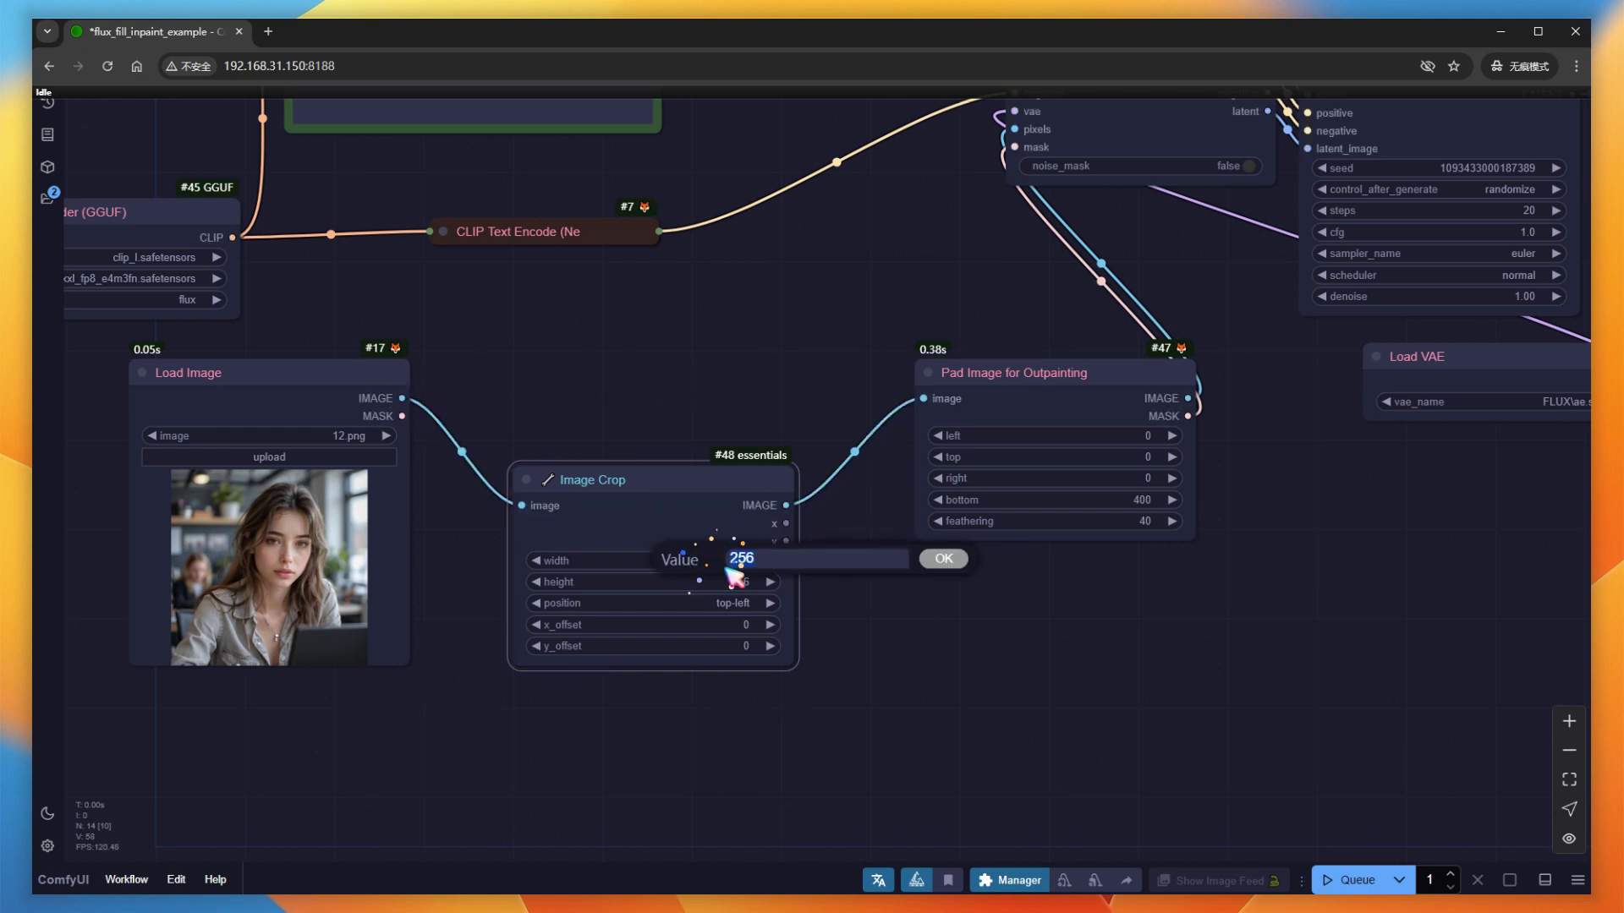
{"action": "key", "text": "Return"}
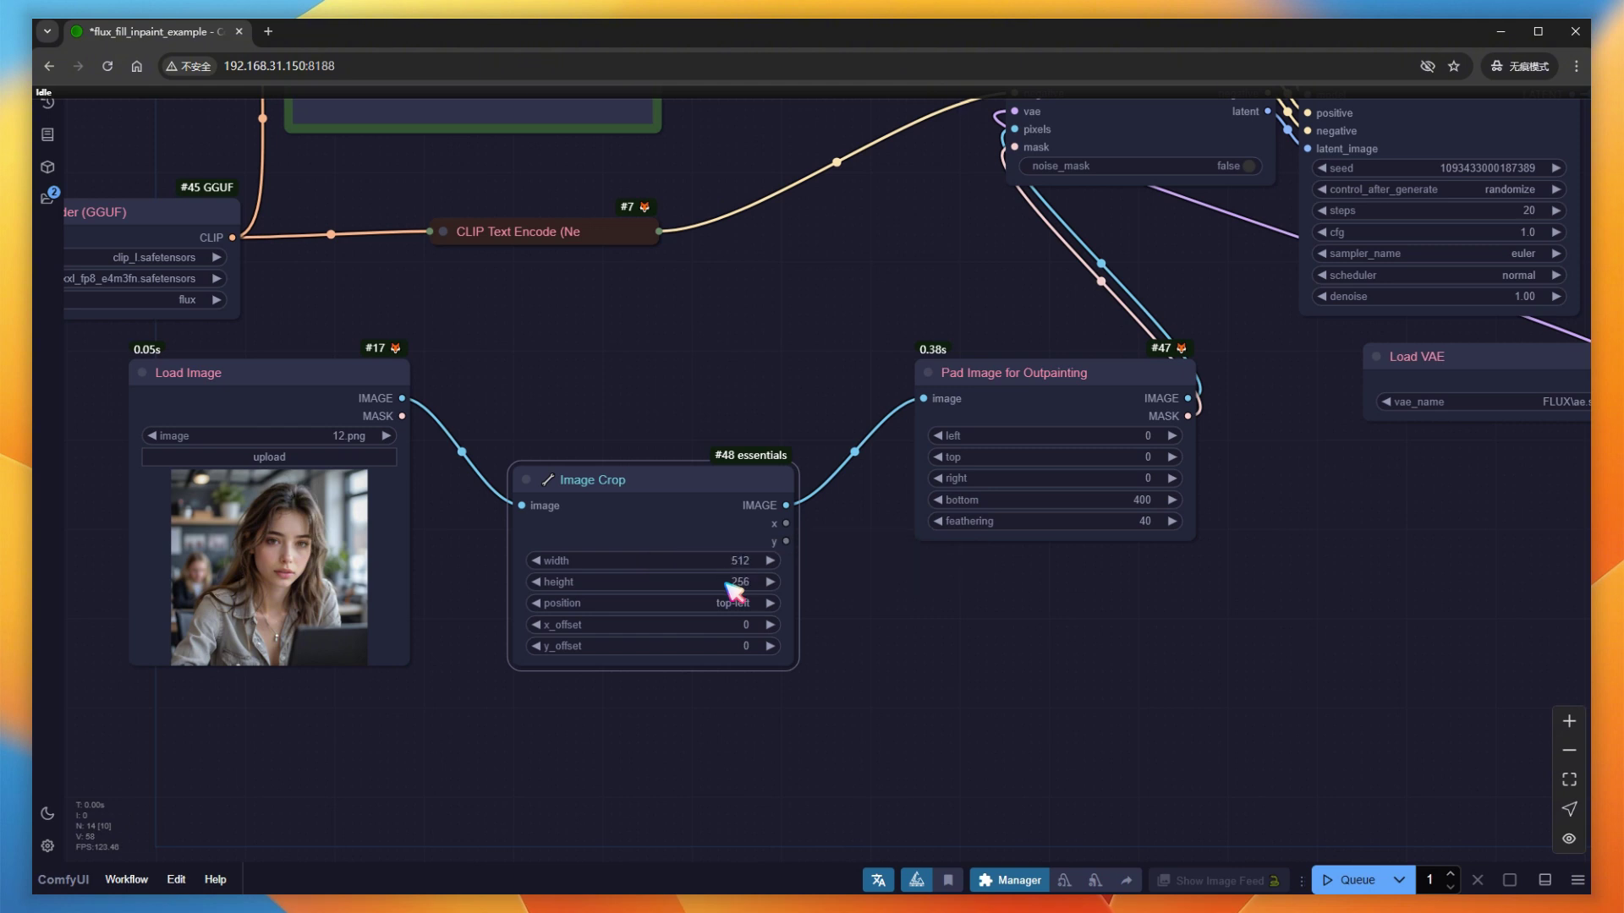
{"action": "left_click", "coordinate": [727, 582]}
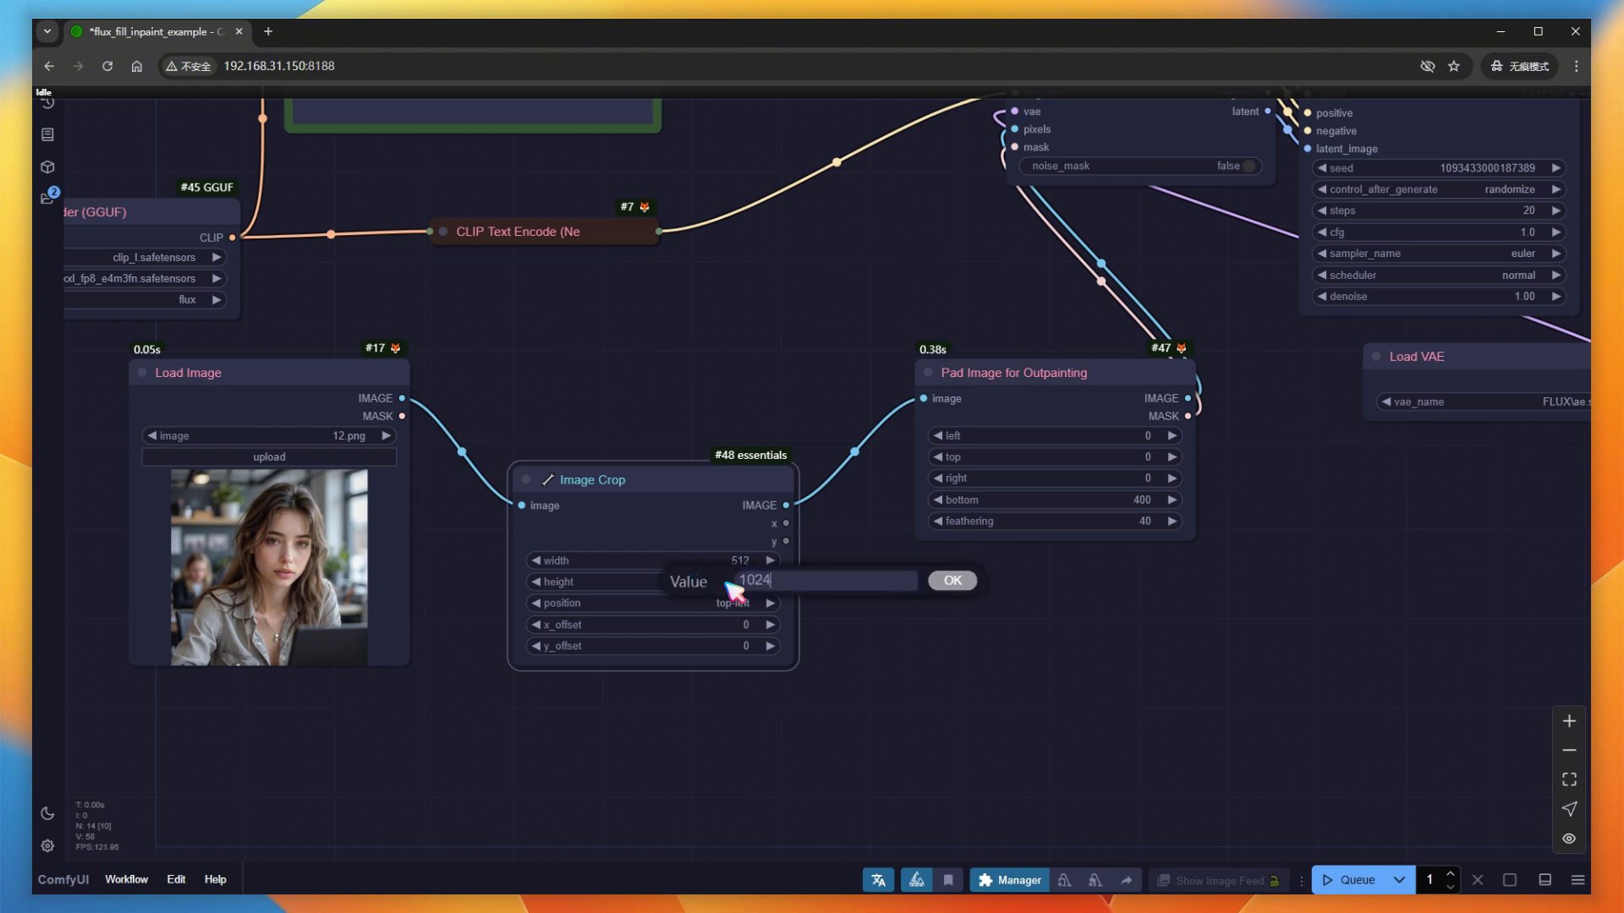
{"action": "key", "text": "Return"}
{"action": "left_click", "coordinate": [745, 604]}
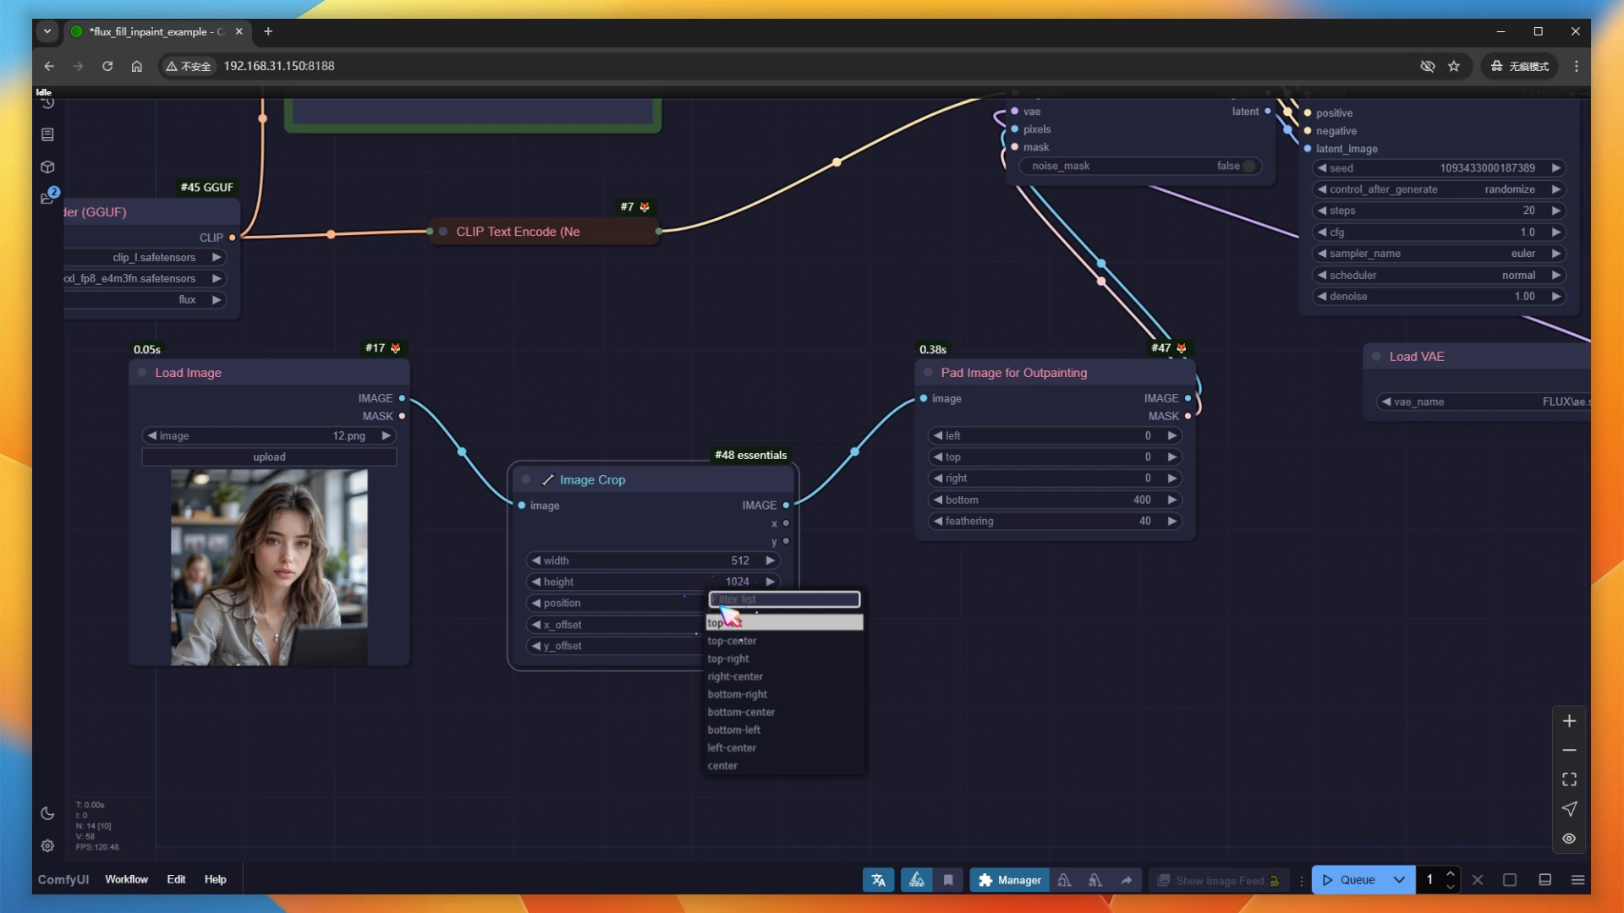
{"action": "left_click", "coordinate": [774, 694]}
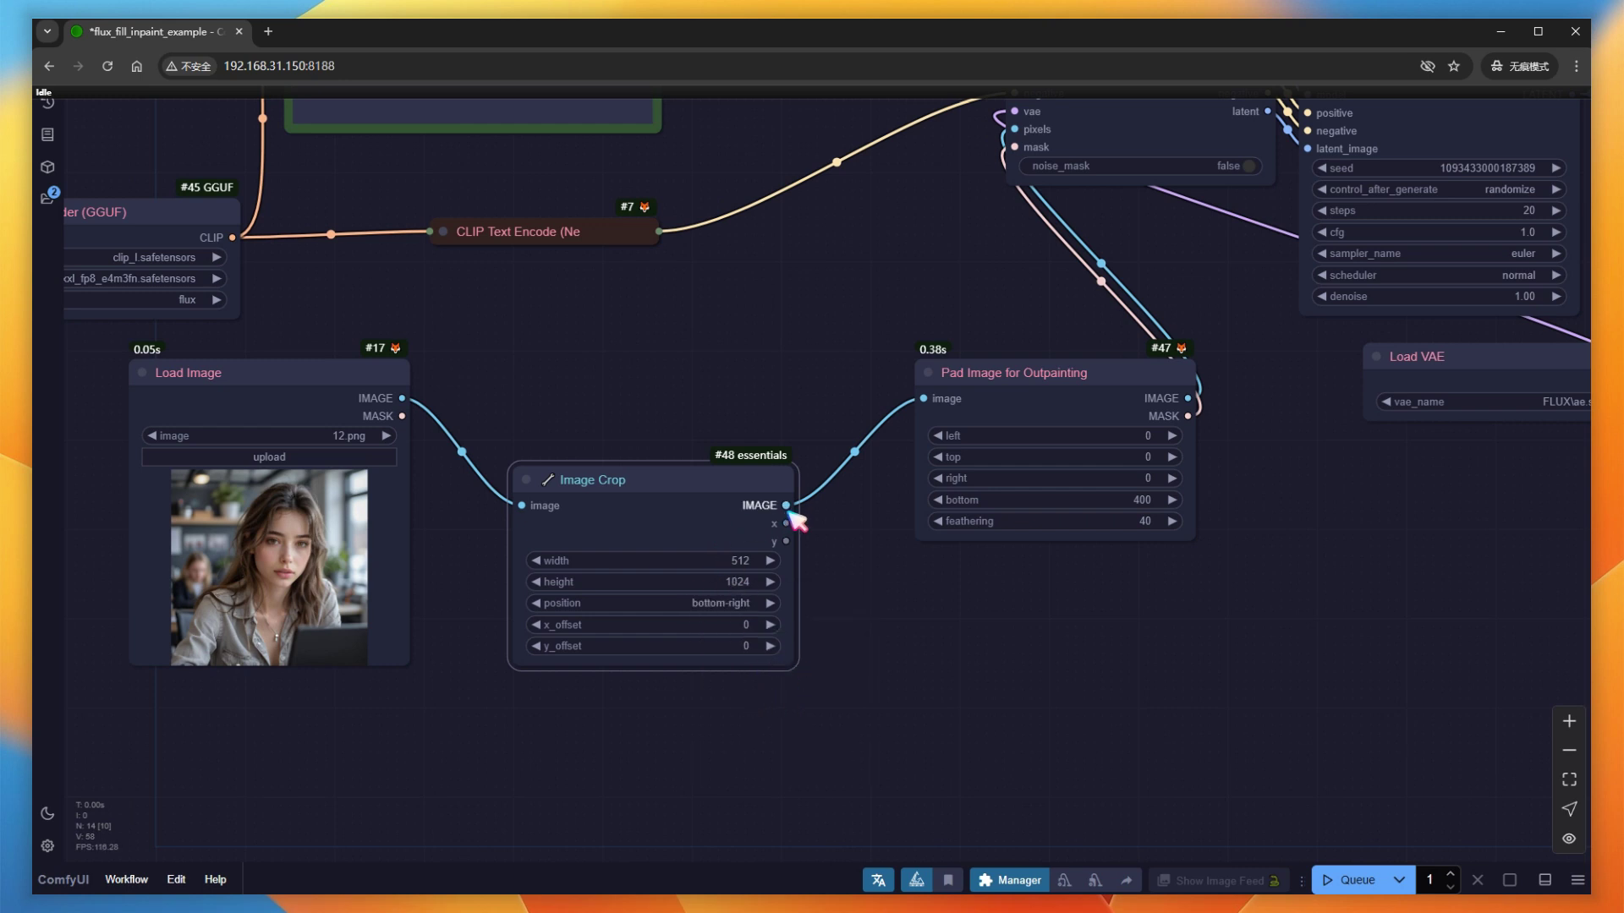
Attach a Preview Image node to the Image Crop node's image output.
{"action": "left_click_drag", "start_coordinate": [787, 506], "coordinate": [856, 626]}
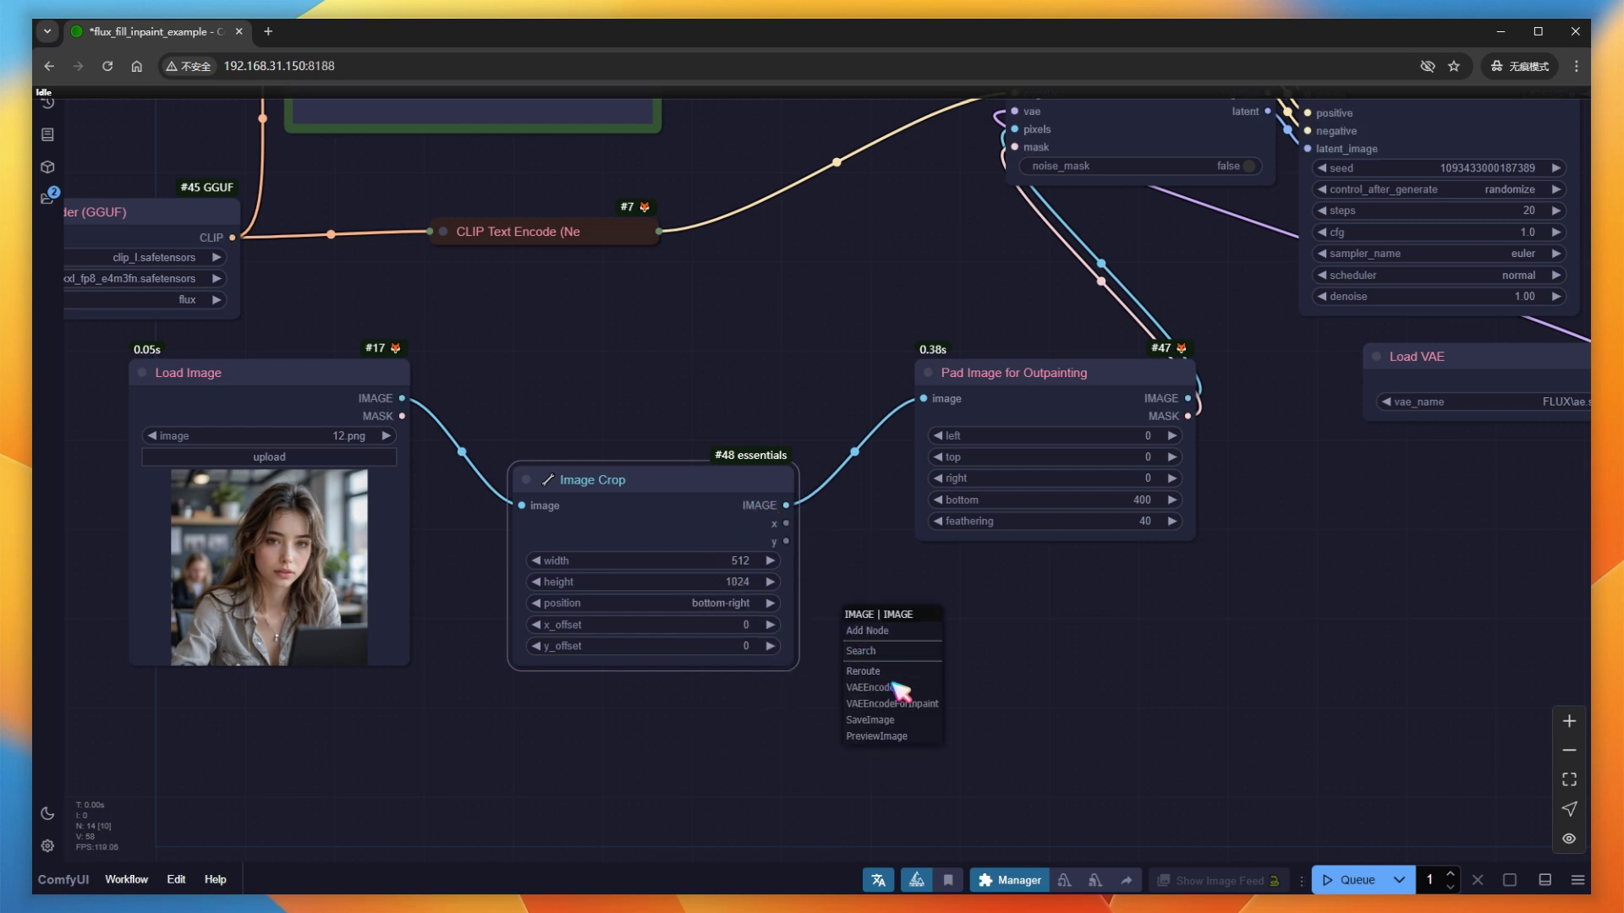
{"action": "left_click", "coordinate": [877, 737]}
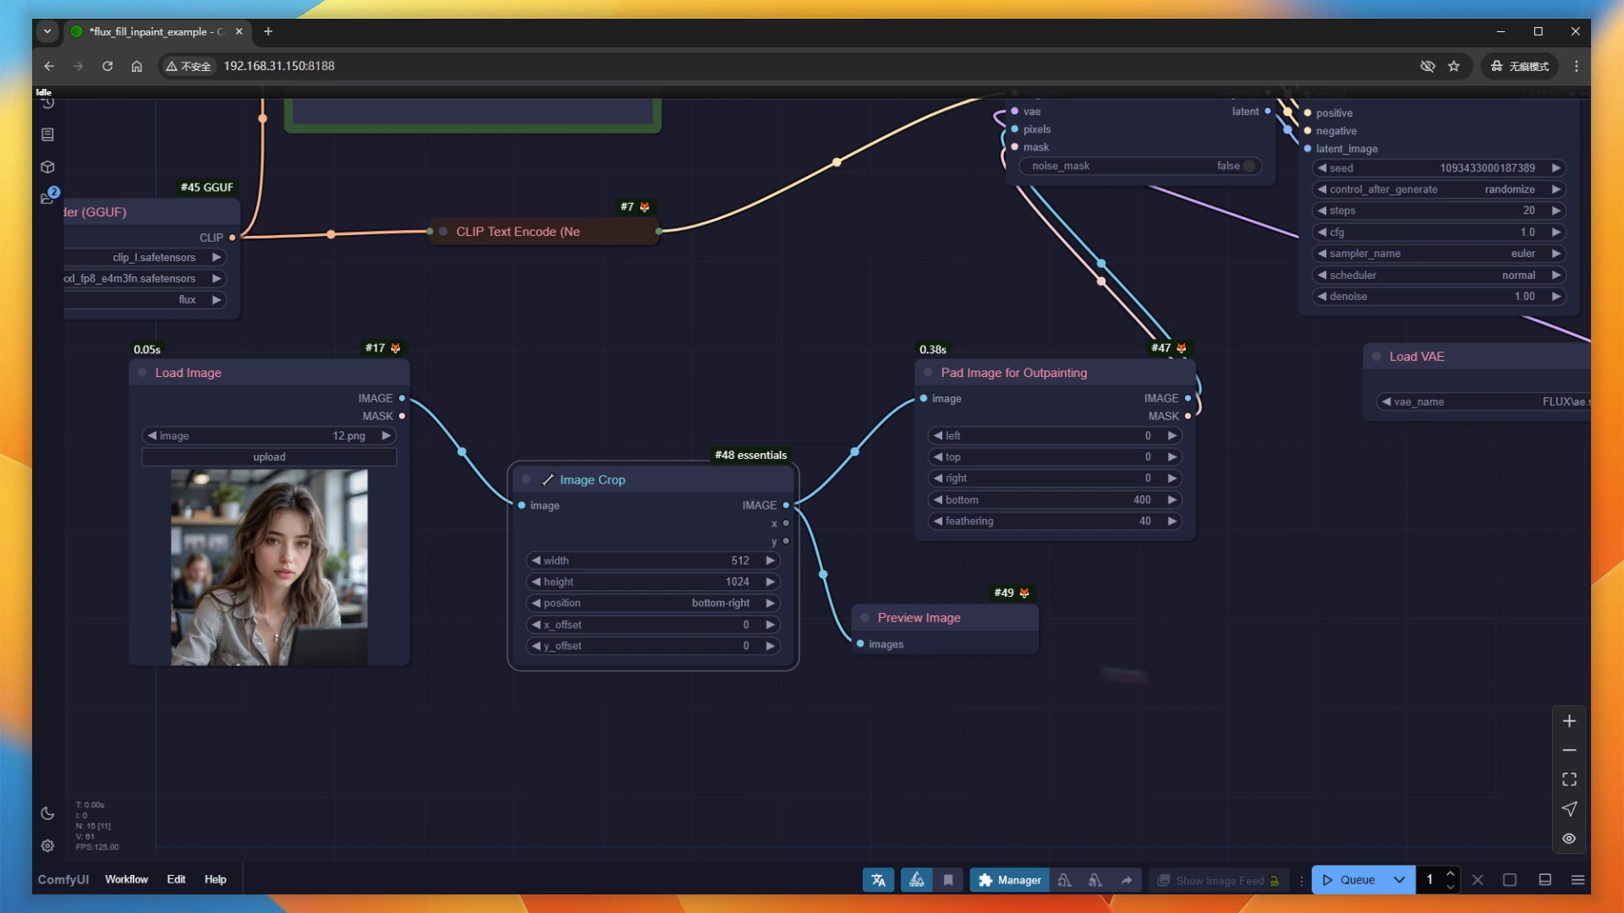
Shift the Pad Image for Outpainting node slightly and set its left padding to 512 and bottom padding to 0.
{"action": "left_click_drag", "start_coordinate": [1216, 706], "coordinate": [863, 750]}
{"action": "left_click_drag", "start_coordinate": [761, 430], "coordinate": [717, 430]}
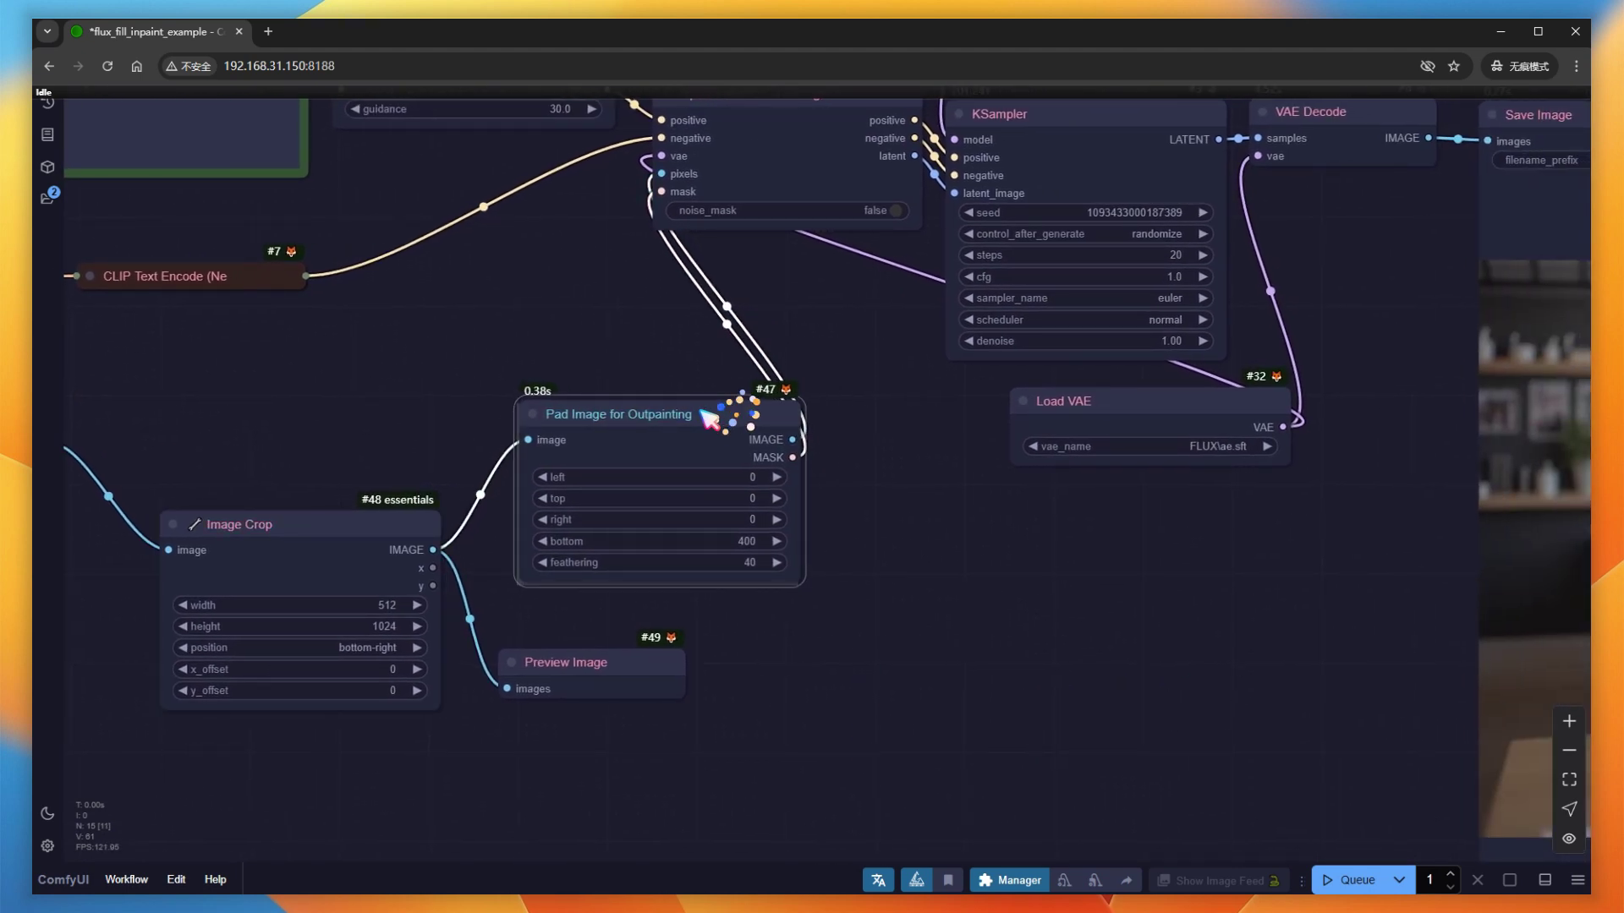
{"action": "left_click", "coordinate": [741, 485]}
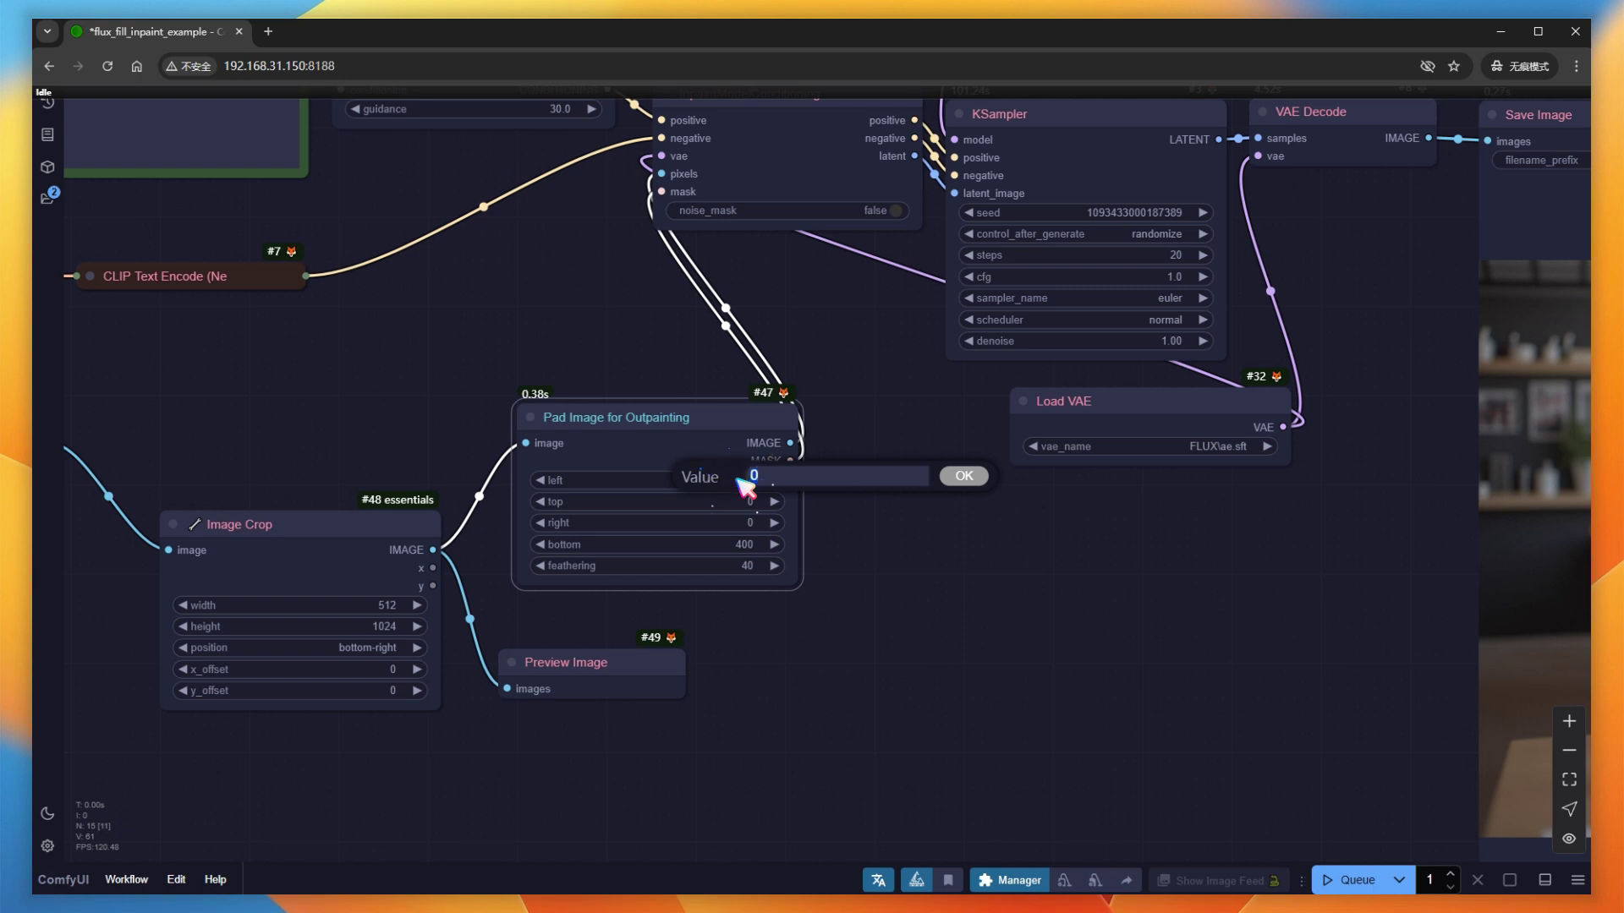
{"action": "type", "text": "512"}
{"action": "key", "text": "Return"}
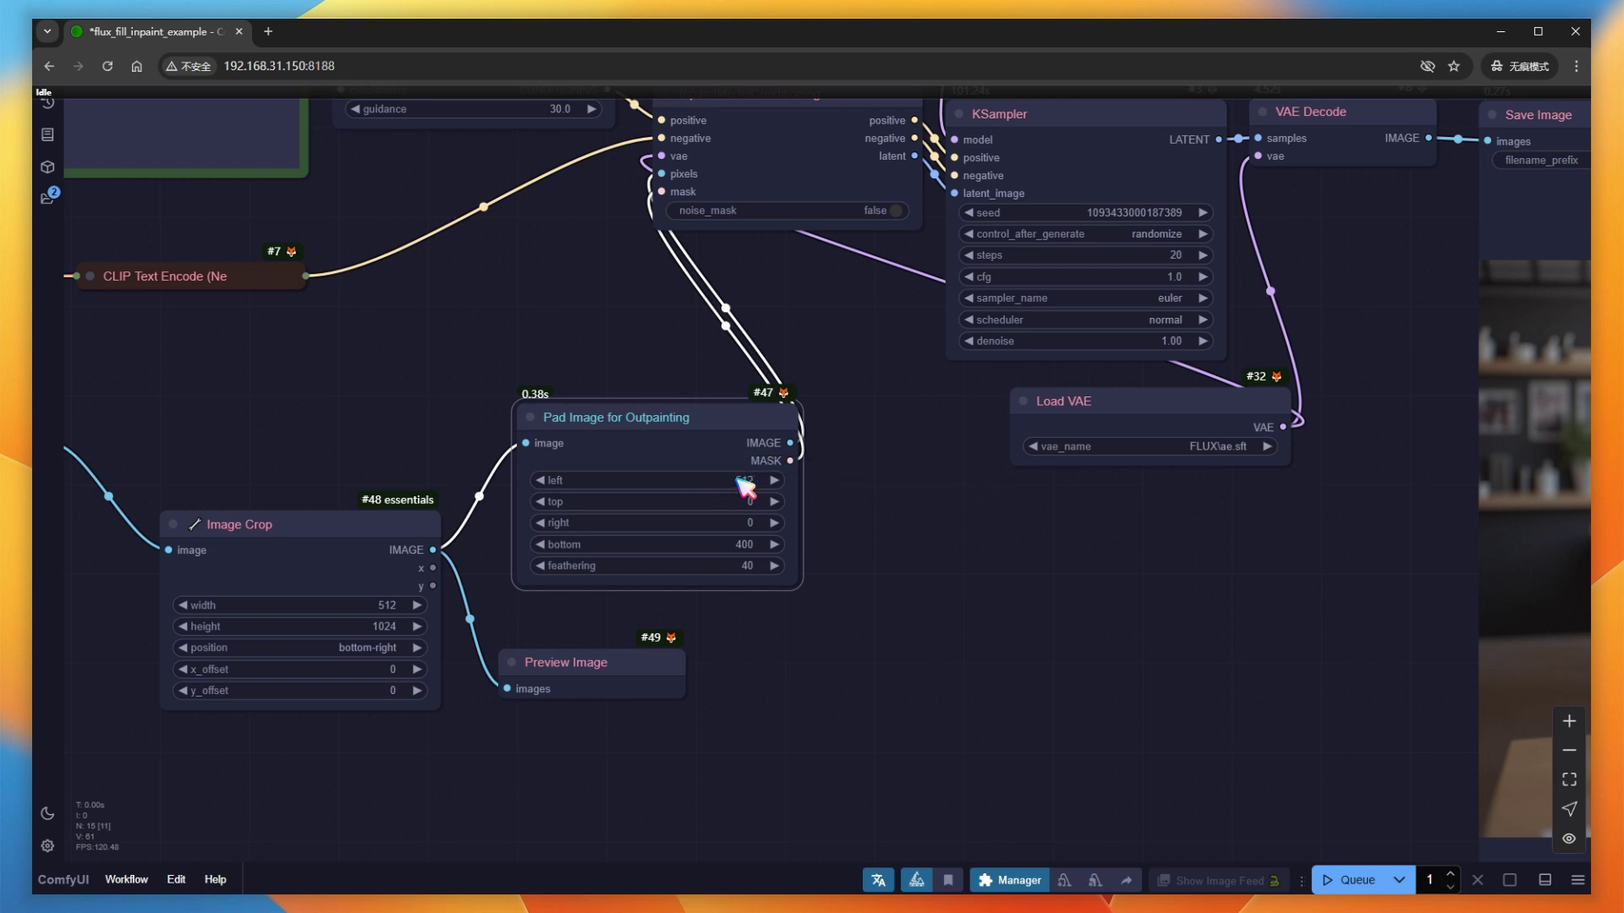
{"action": "left_click", "coordinate": [732, 545]}
{"action": "type", "text": "0"}
{"action": "key", "text": "Return"}
Connect a Preview Image node to the padding node's image output and an essentials Mask Preview node to its mask output.
{"action": "left_click_drag", "start_coordinate": [791, 443], "coordinate": [801, 659]}
{"action": "left_click", "coordinate": [902, 753]}
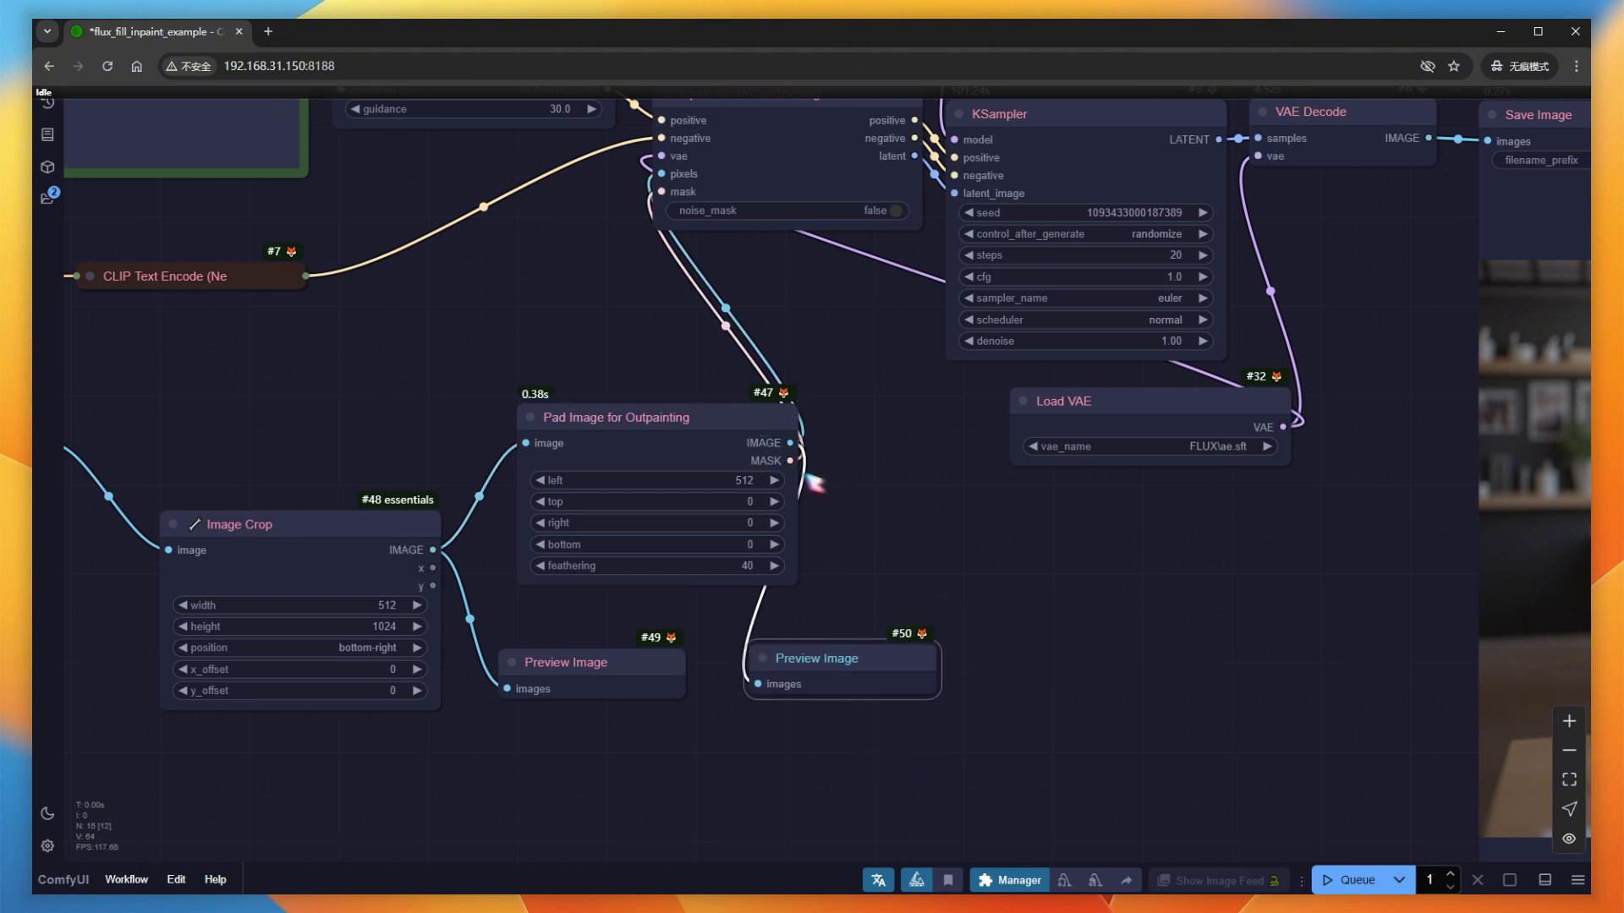
{"action": "double_click", "coordinate": [989, 569]}
{"action": "type", "text": "mask"}
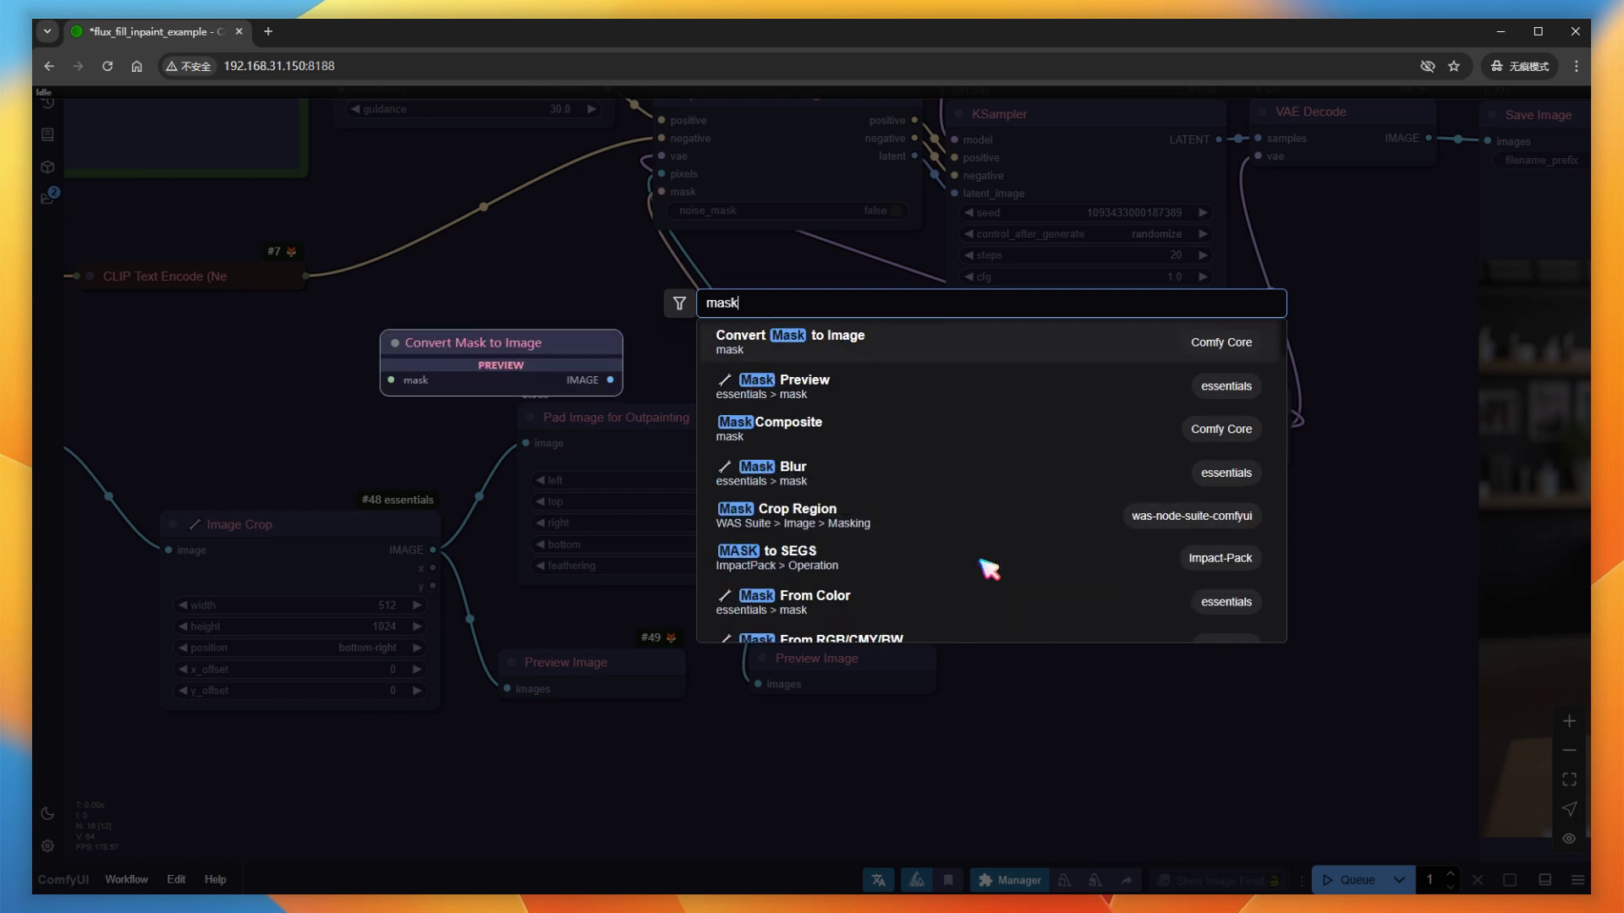
{"action": "left_click", "coordinate": [834, 382]}
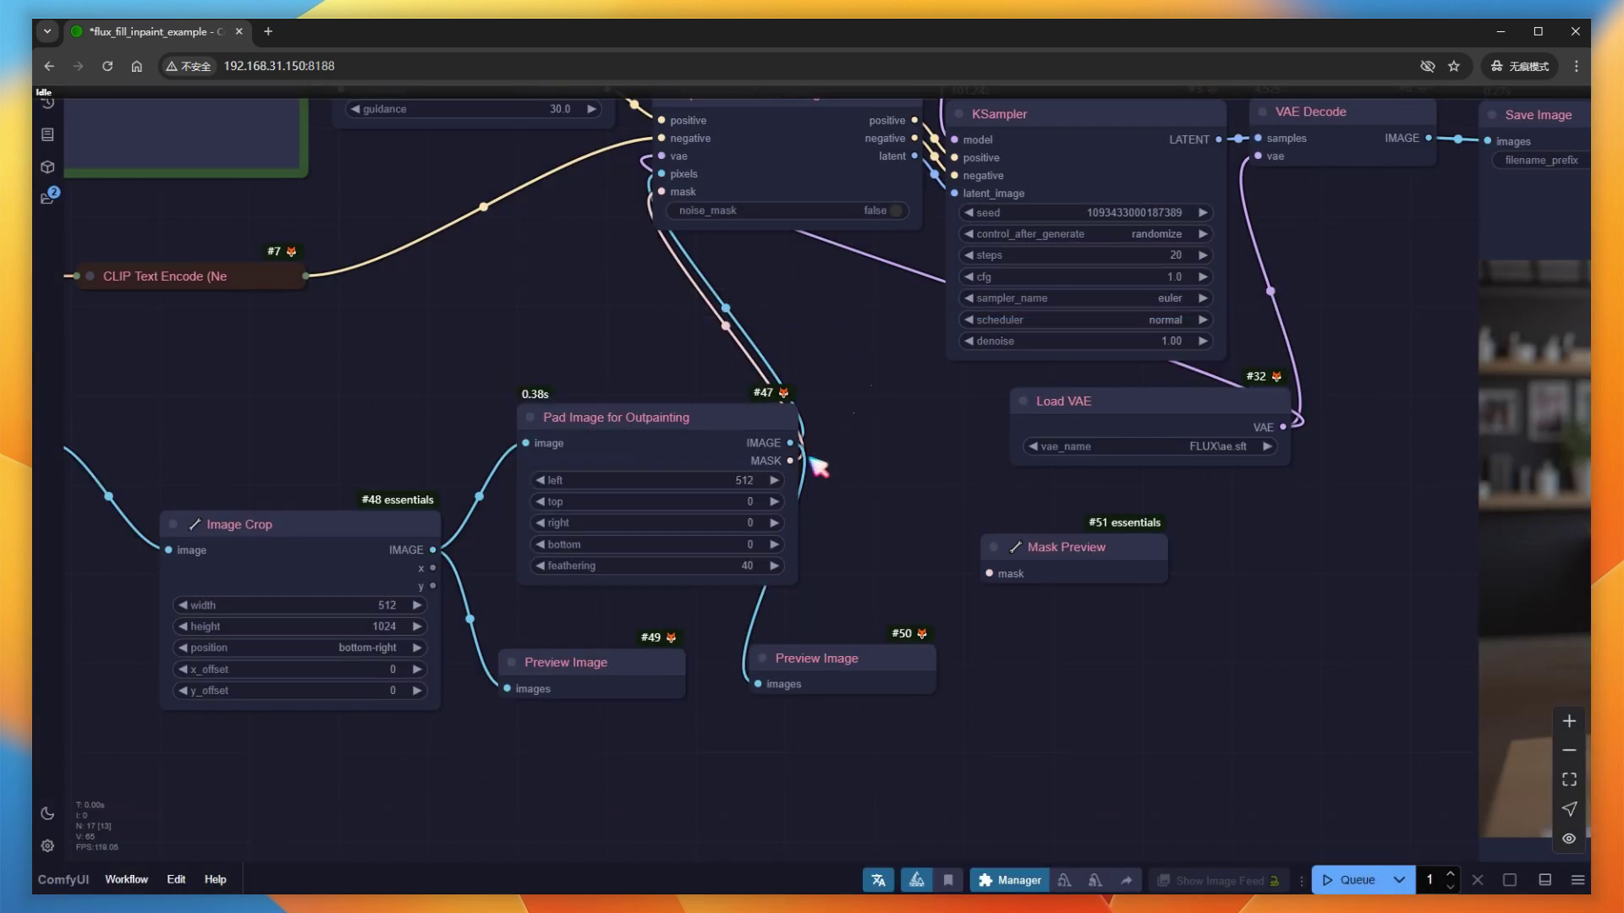
{"action": "left_click_drag", "start_coordinate": [791, 461], "coordinate": [1007, 664]}
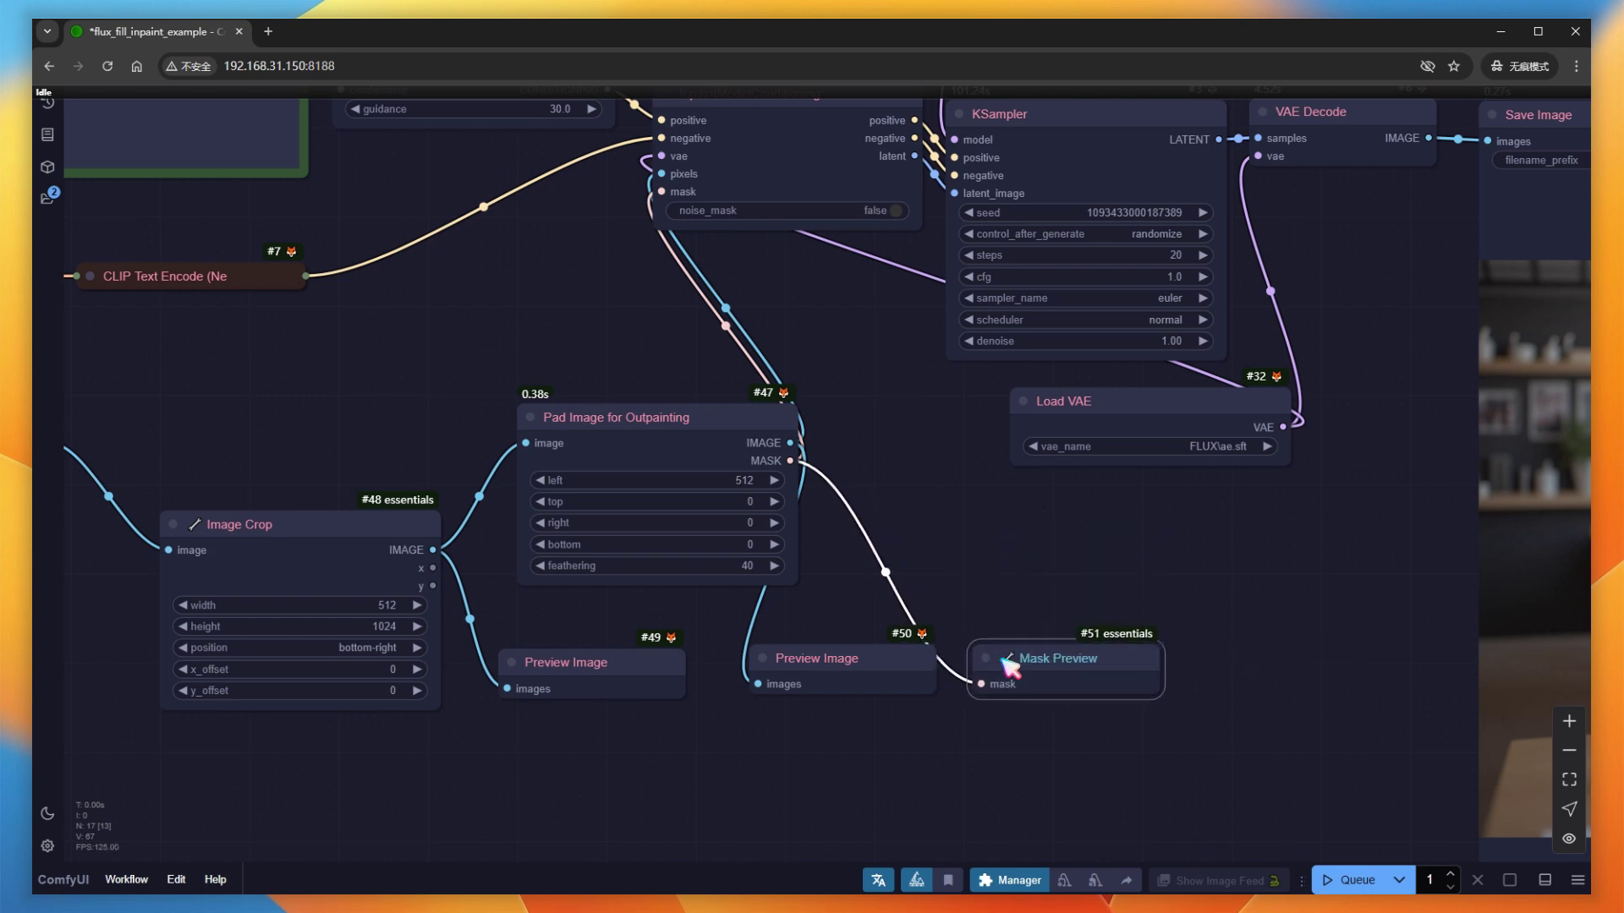
Queue the workflow with an emptied positive prompt and check the crop, padded image and mask previews.
{"action": "scroll", "coordinate": [385, 365], "scroll_direction": "up", "scroll_amount": 3}
{"action": "scroll", "coordinate": [385, 366], "scroll_direction": "left", "scroll_amount": 6}
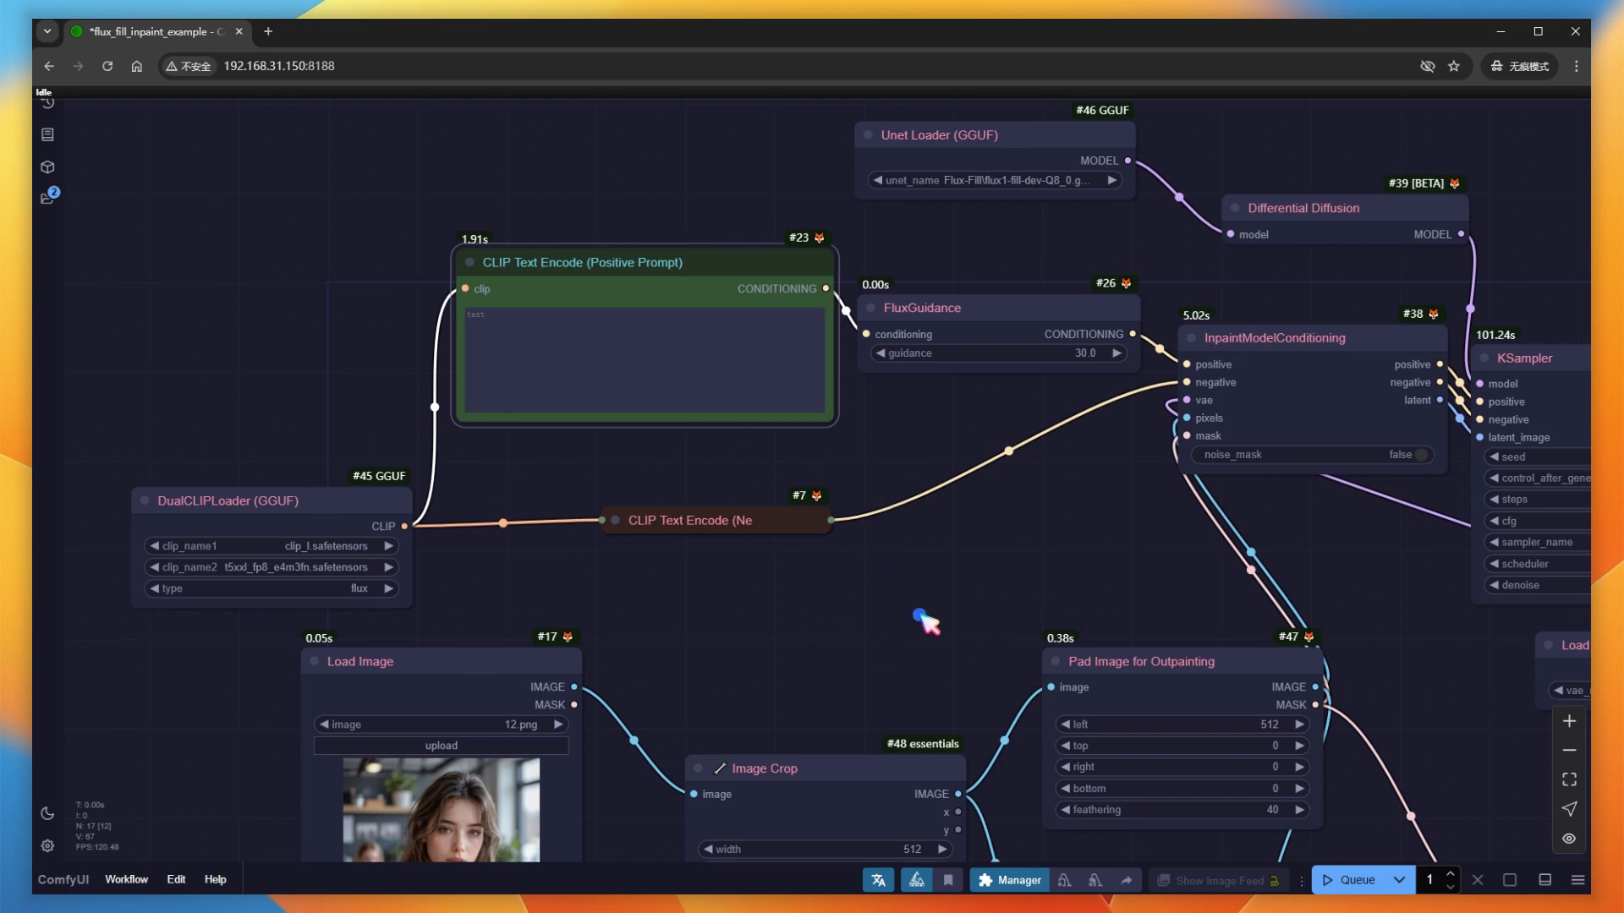
{"action": "left_click_drag", "start_coordinate": [924, 623], "coordinate": [840, 373]}
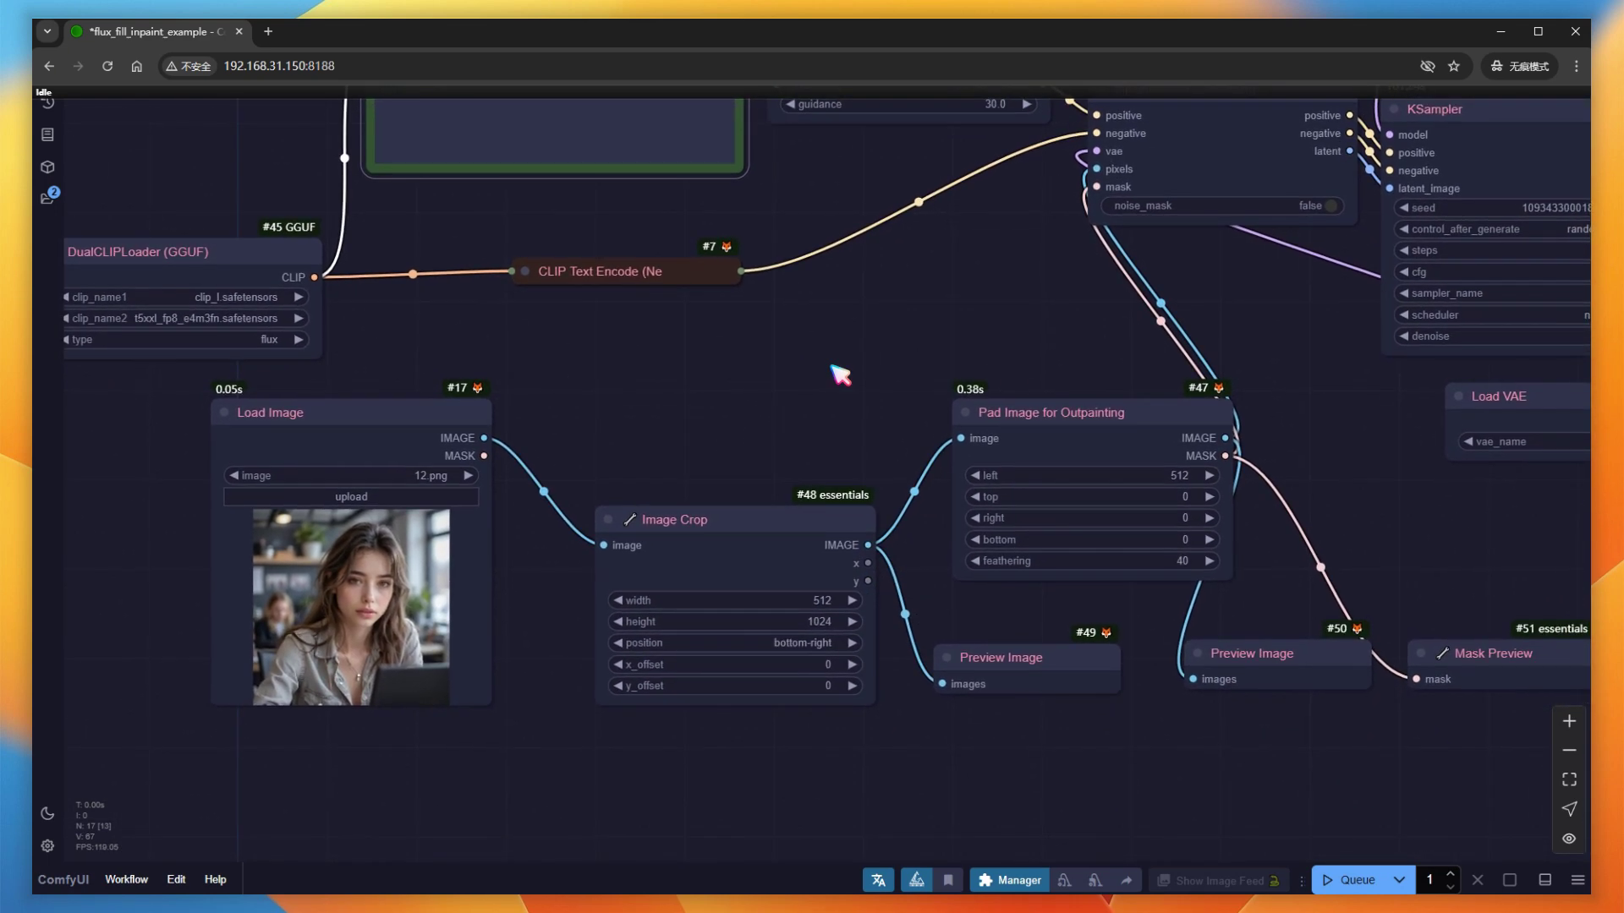
{"action": "left_click", "coordinate": [1354, 880]}
{"action": "left_click_drag", "start_coordinate": [820, 776], "coordinate": [333, 583]}
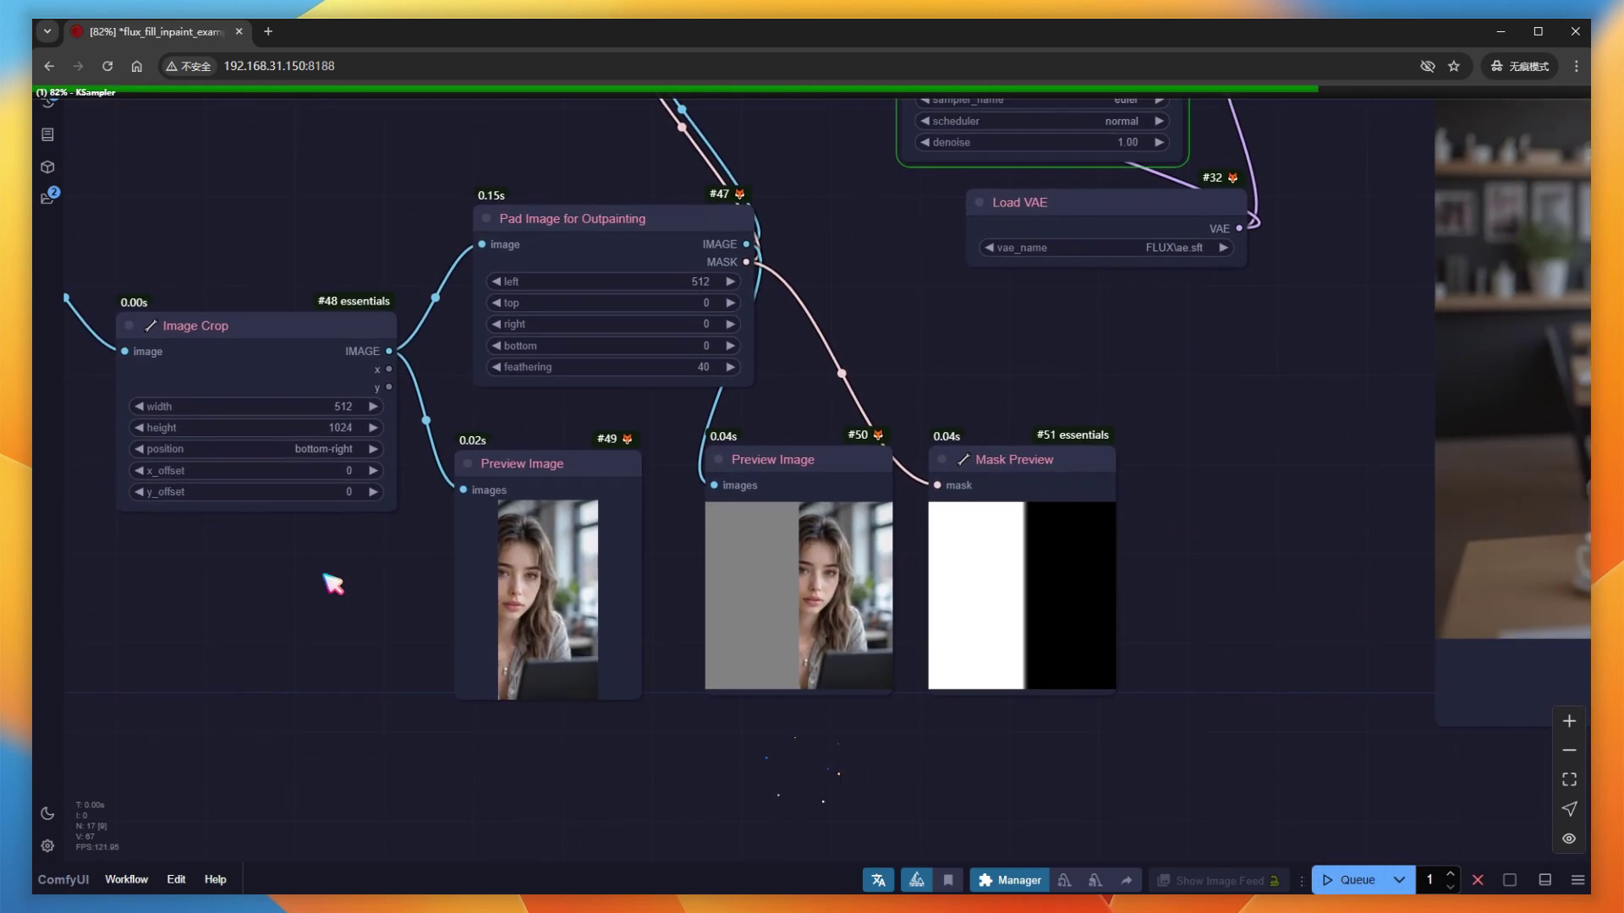
{"action": "scroll", "coordinate": [1117, 710], "scroll_direction": "down", "scroll_amount": 2}
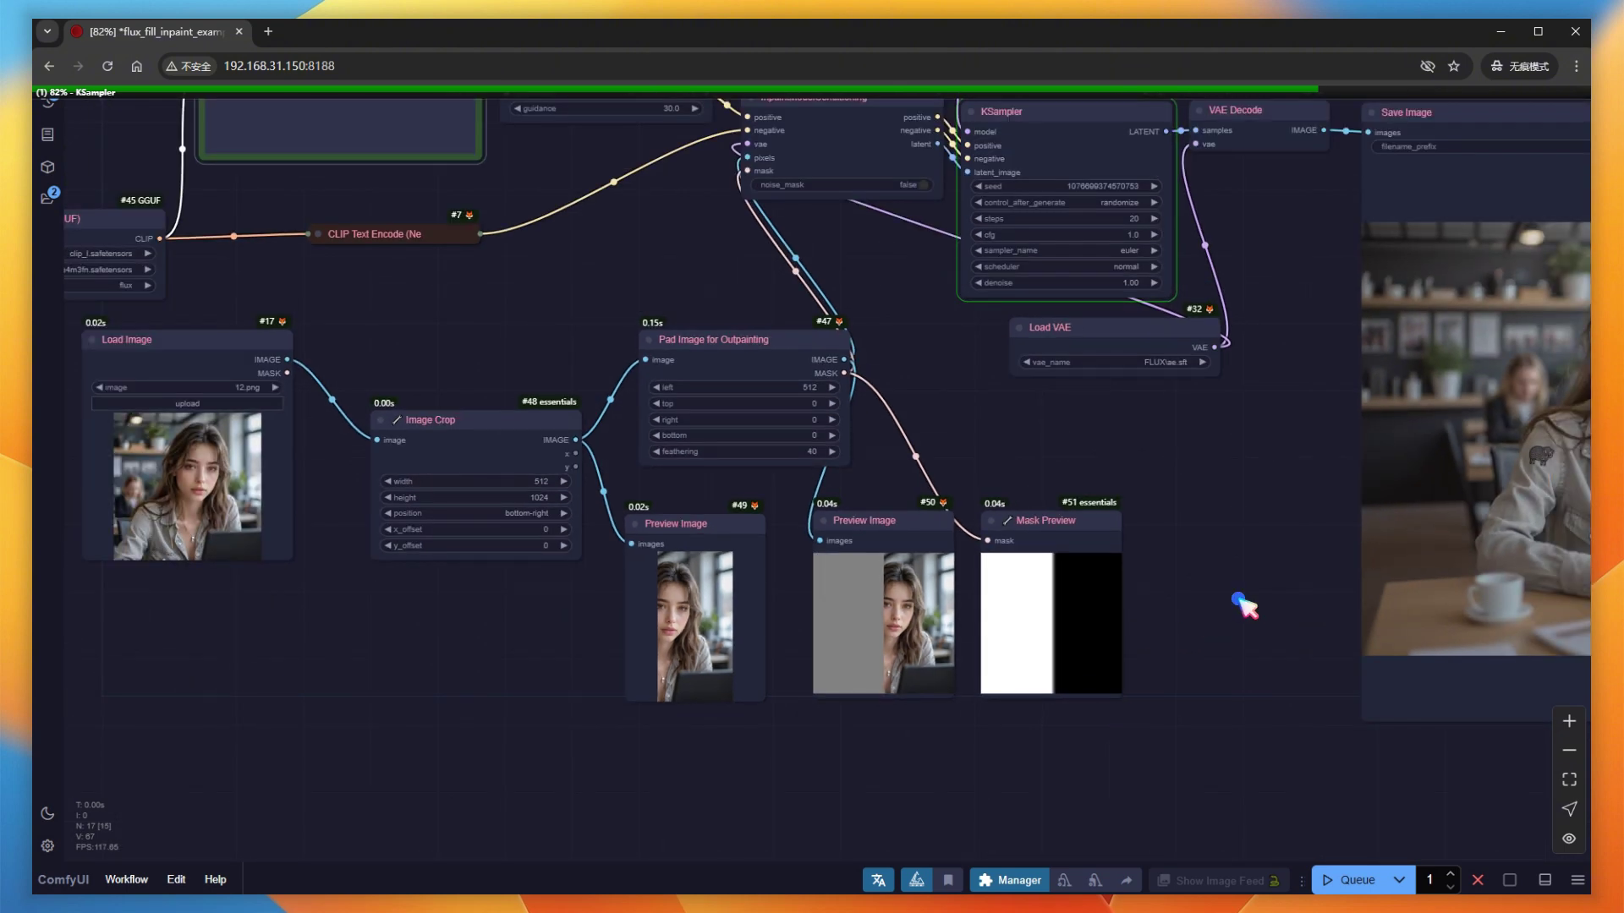
{"action": "left_click_drag", "start_coordinate": [1240, 606], "coordinate": [800, 671]}
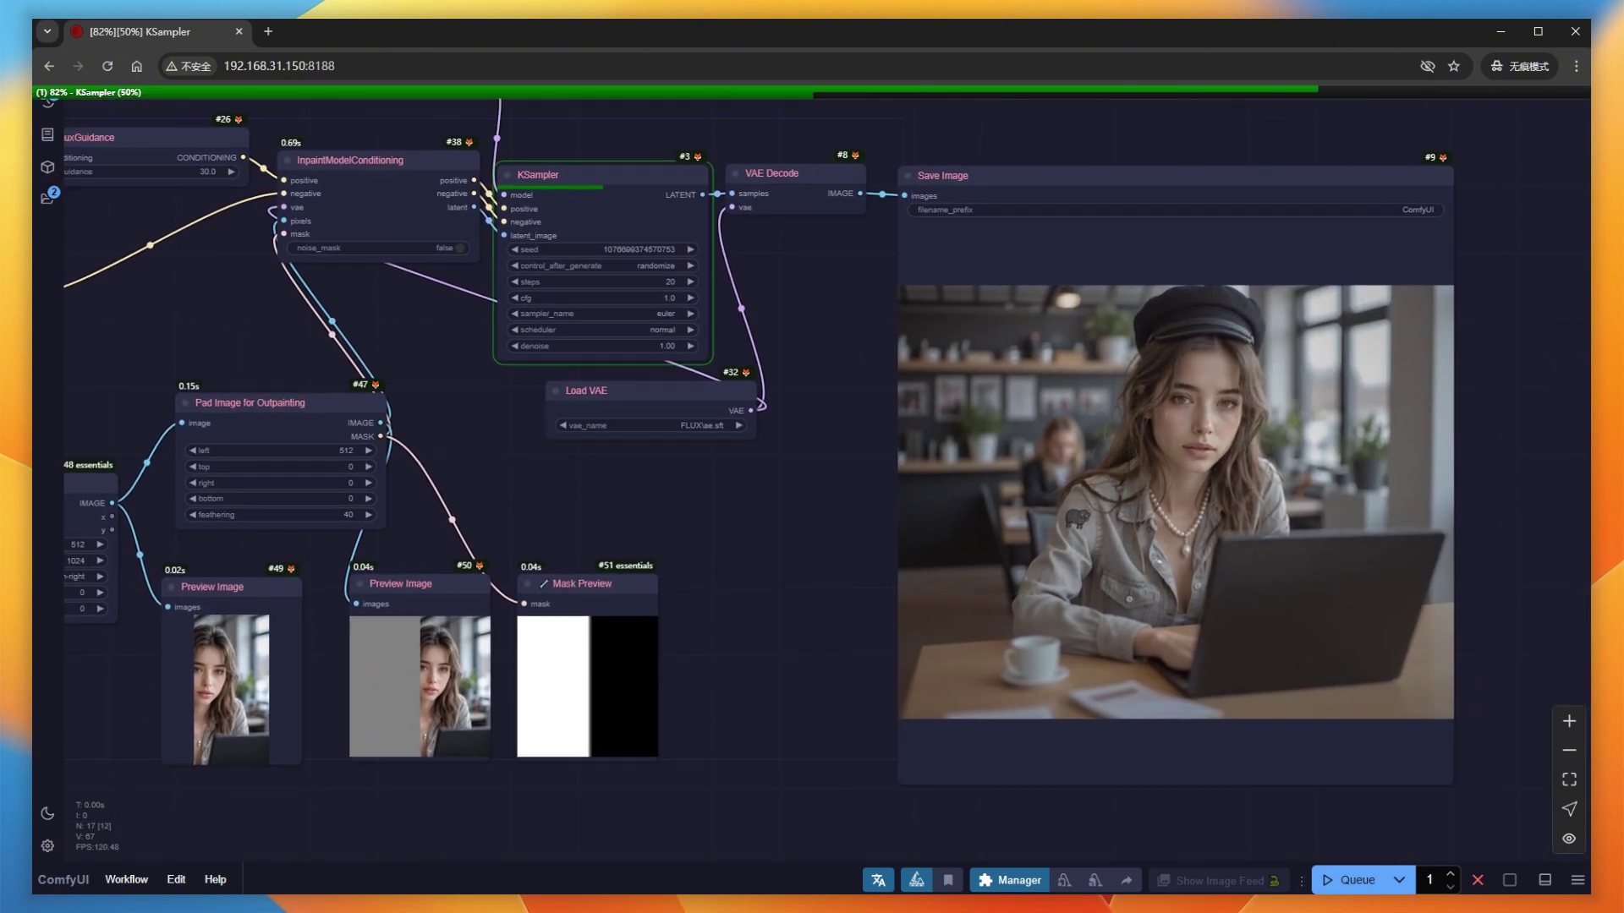